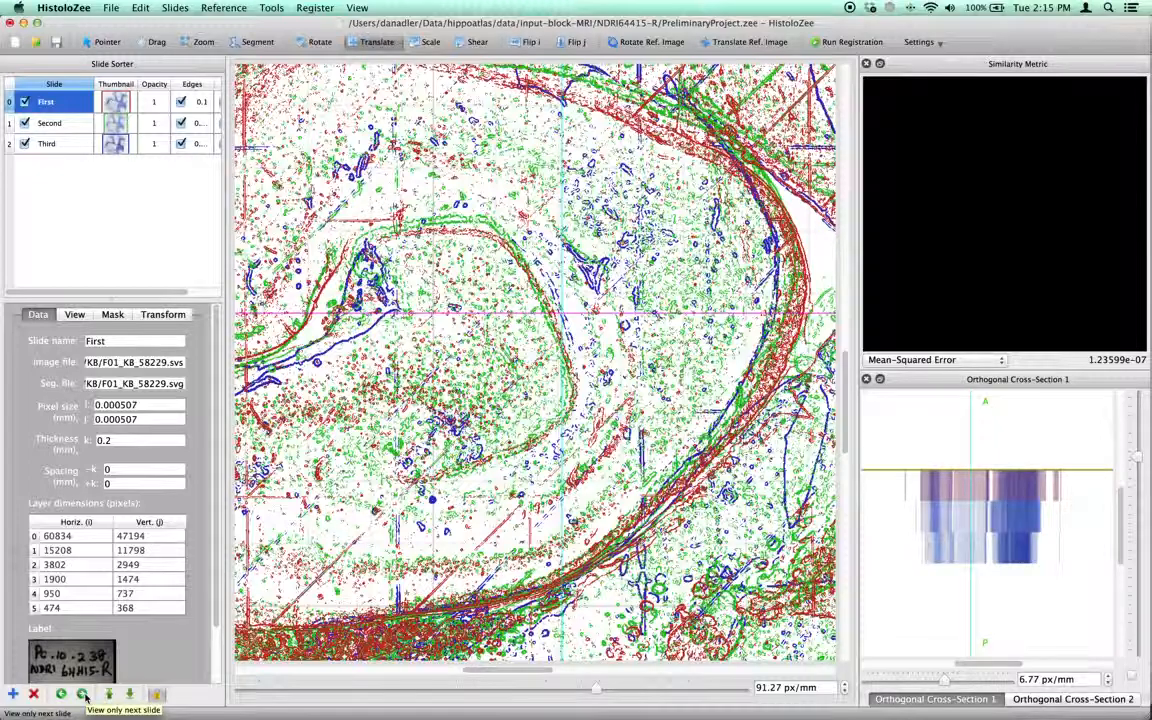
Step: Turn off the edge display on the First, Second and Third slides, stepping through them one at a time and ending on First
left_click(82, 694)
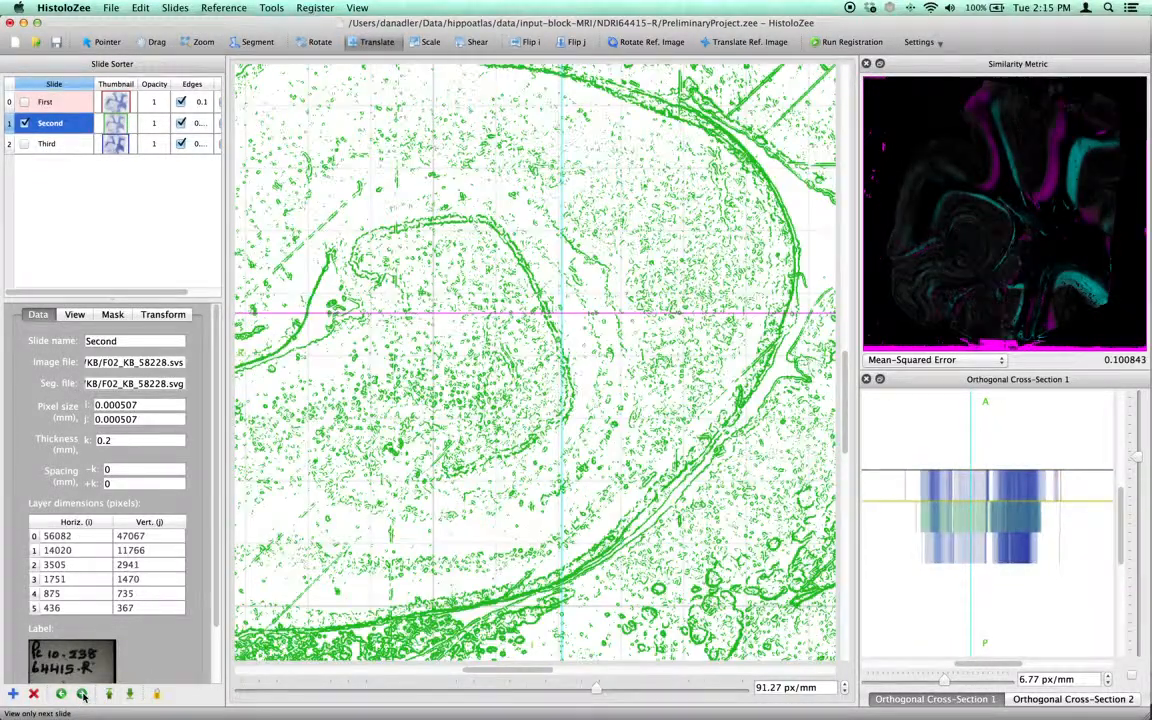
left_click(82, 694)
left_click(82, 694)
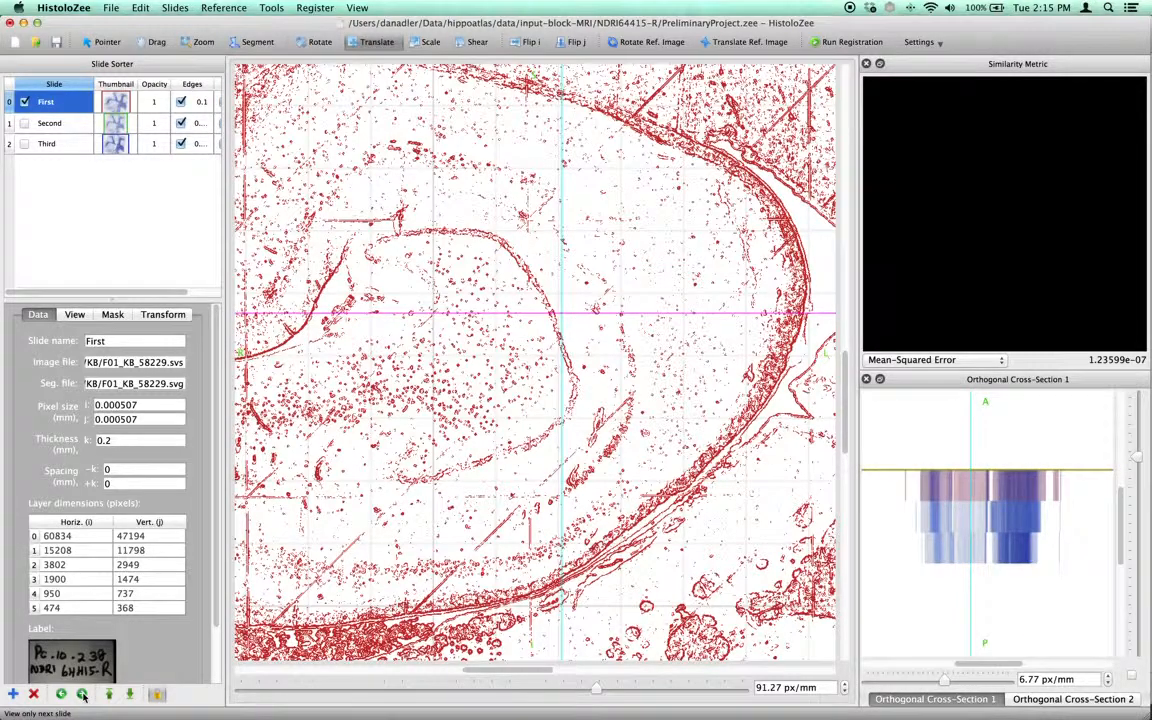
key("e")
left_click(82, 694)
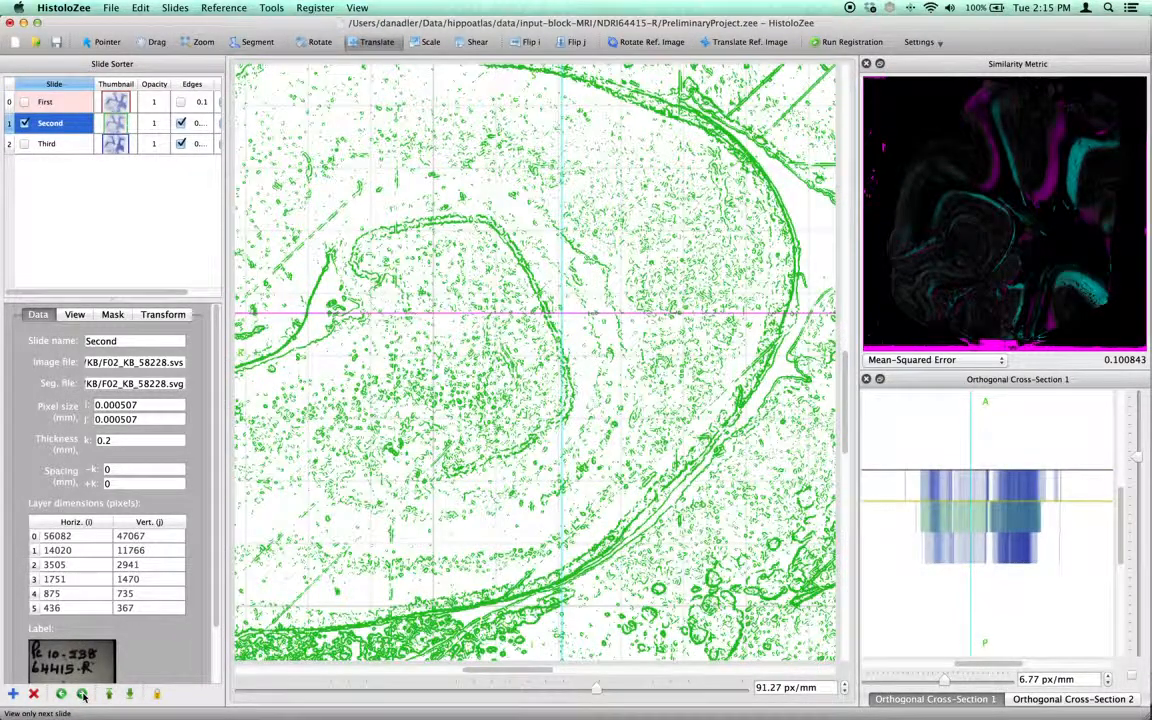
left_click(82, 694)
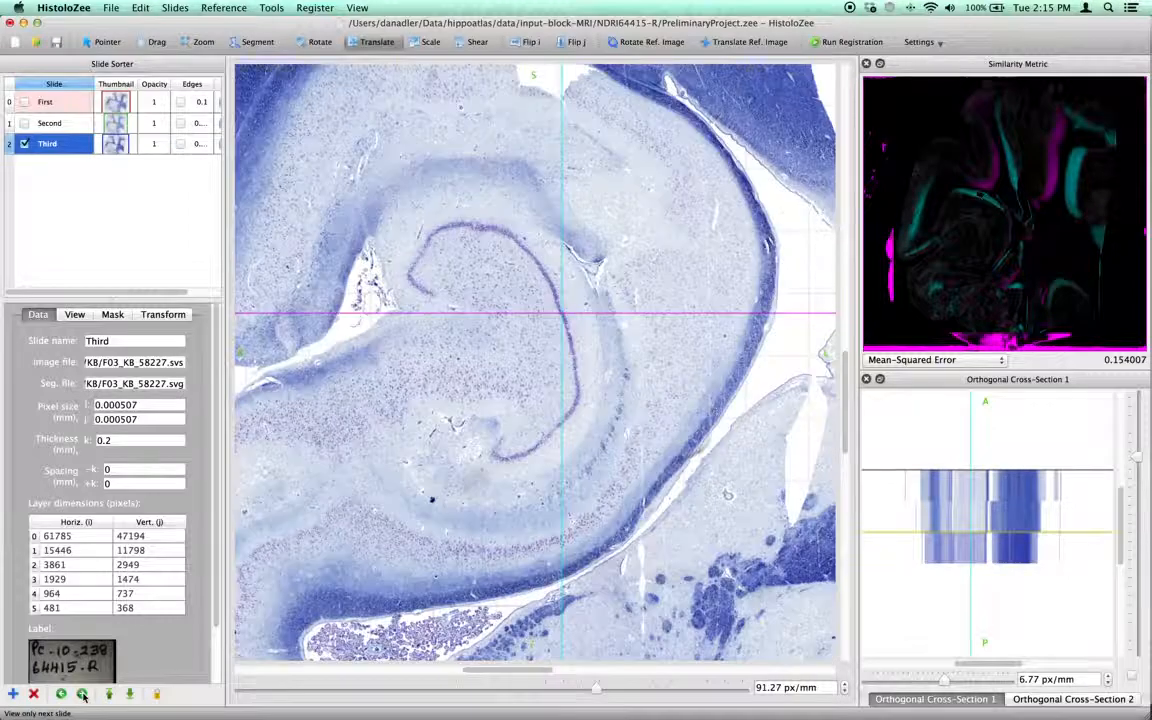
left_click(82, 694)
Step: Close the Similarity Metric view and zoom out from the hippocampus on the First slide to about 36 px/mm
key("z")
left_click_drag(444, 354, 516, 364)
left_click(866, 64)
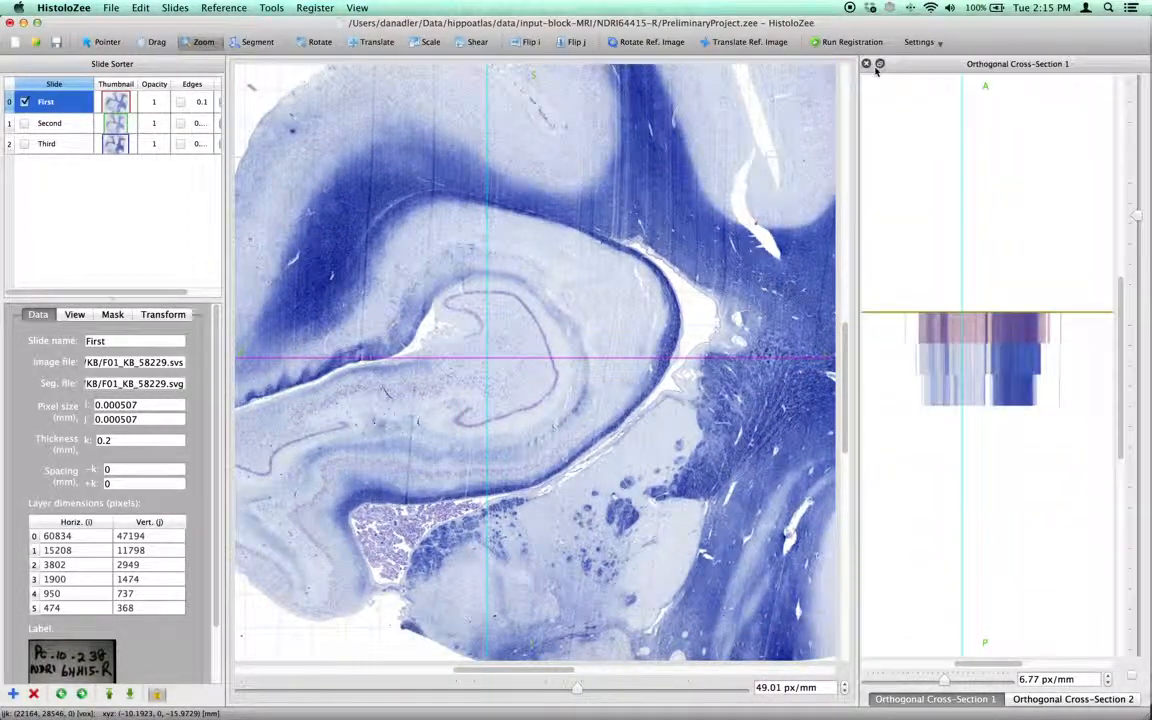
left_click_drag(607, 329, 607, 343)
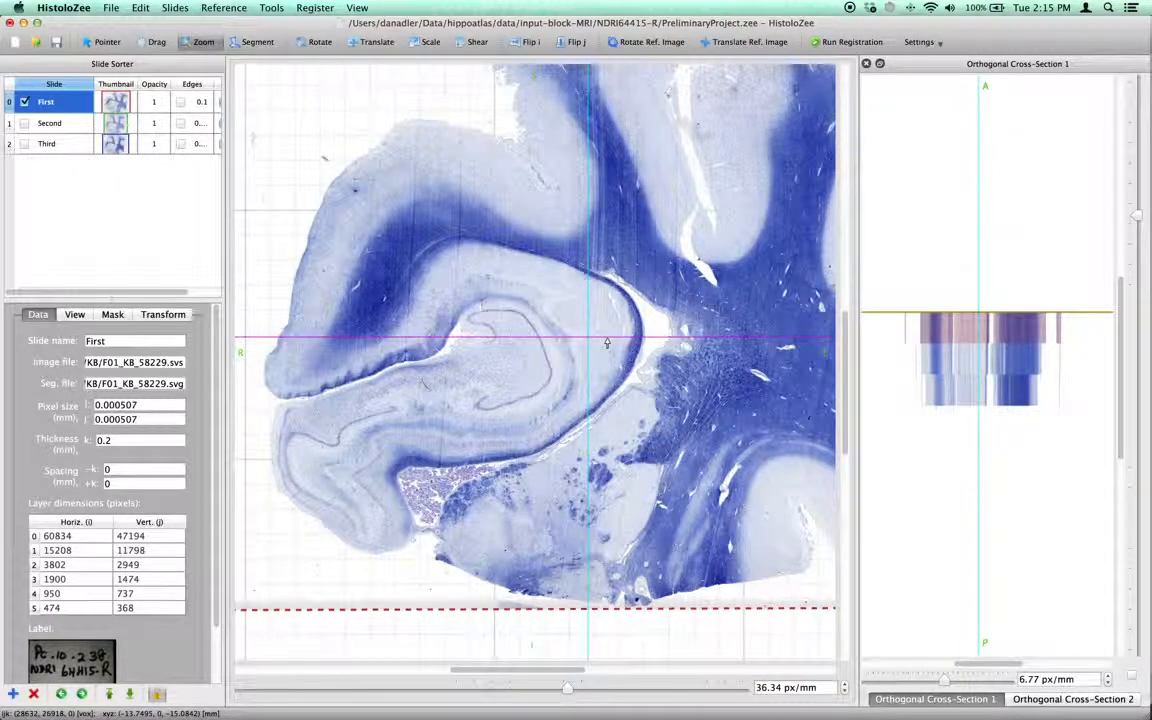
Step: Switch to viewing only the Second slide and zoom in on the hippocampal tissue to about 389 px/mm
key("Right")
key("Right")
key("Right")
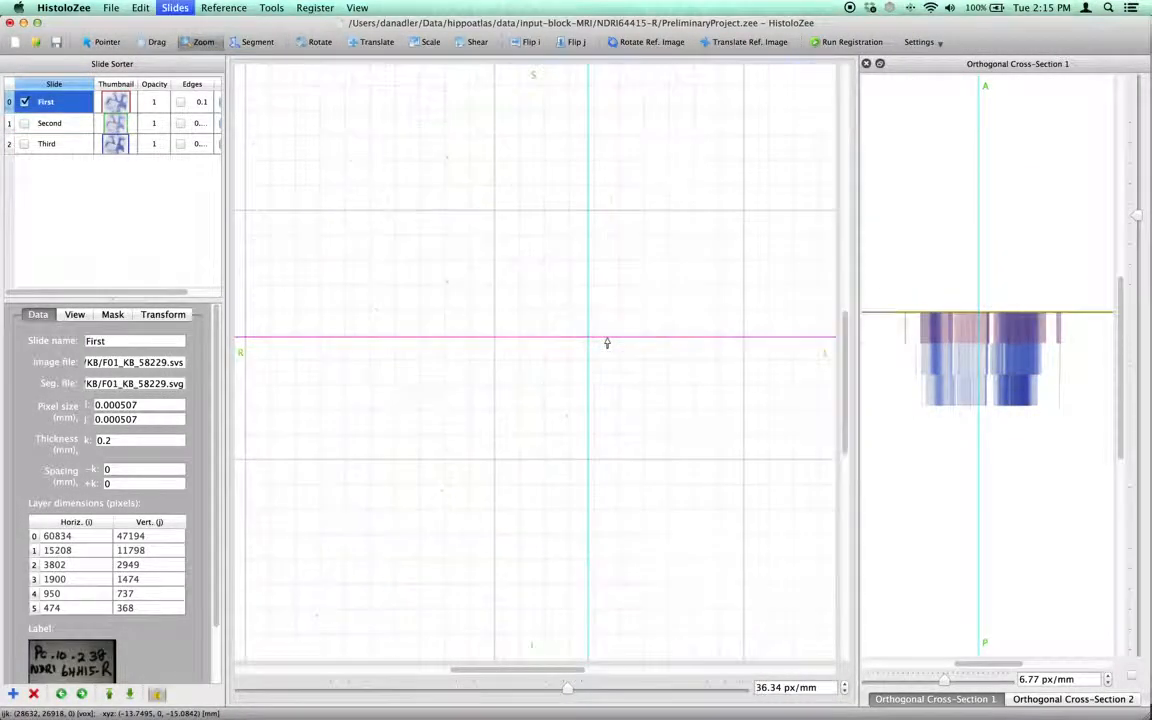
key("Right")
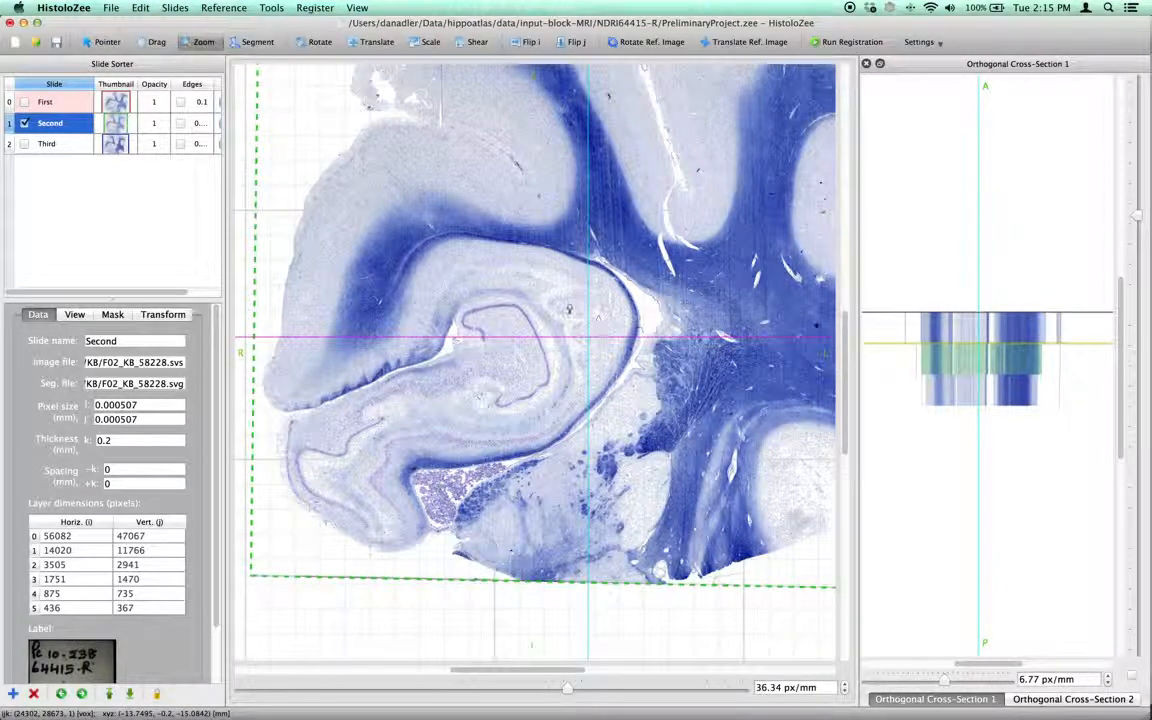
left_click_drag(587, 349, 580, 275)
Step: Fine-tune the Second slide's background threshold, with the main view zoomed out to about 30 px/mm
left_click(90, 315)
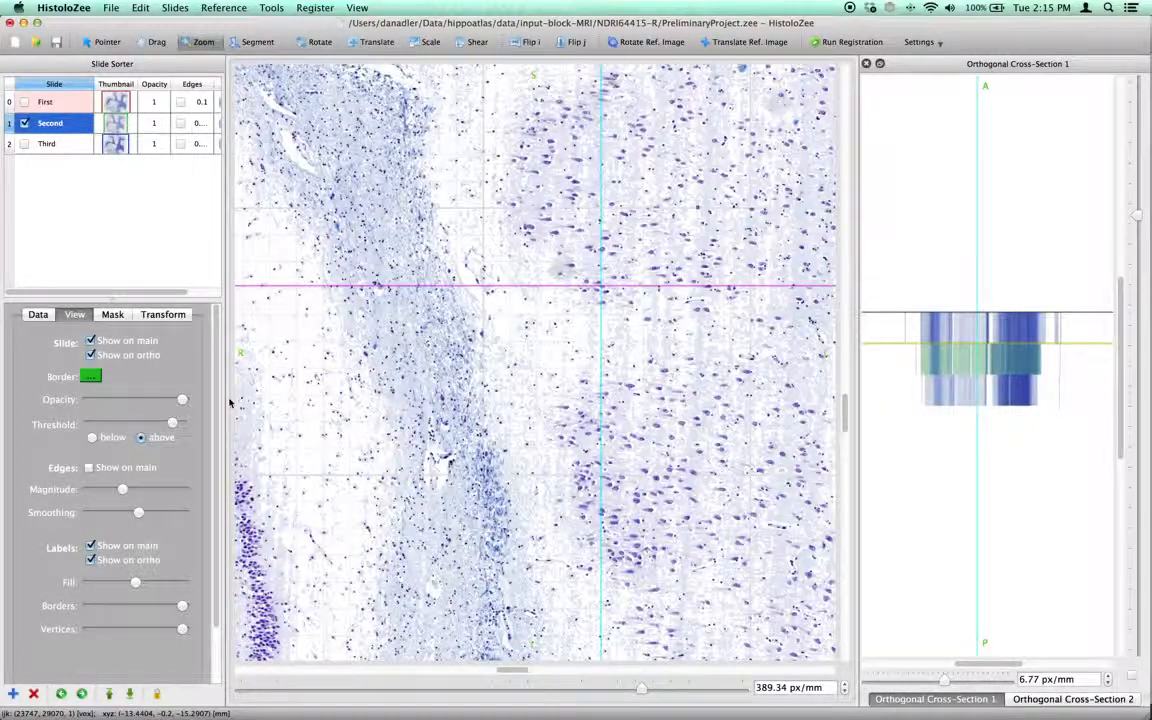
left_click_drag(171, 424, 175, 424)
left_click_drag(473, 307, 475, 388)
left_click_drag(176, 421, 172, 424)
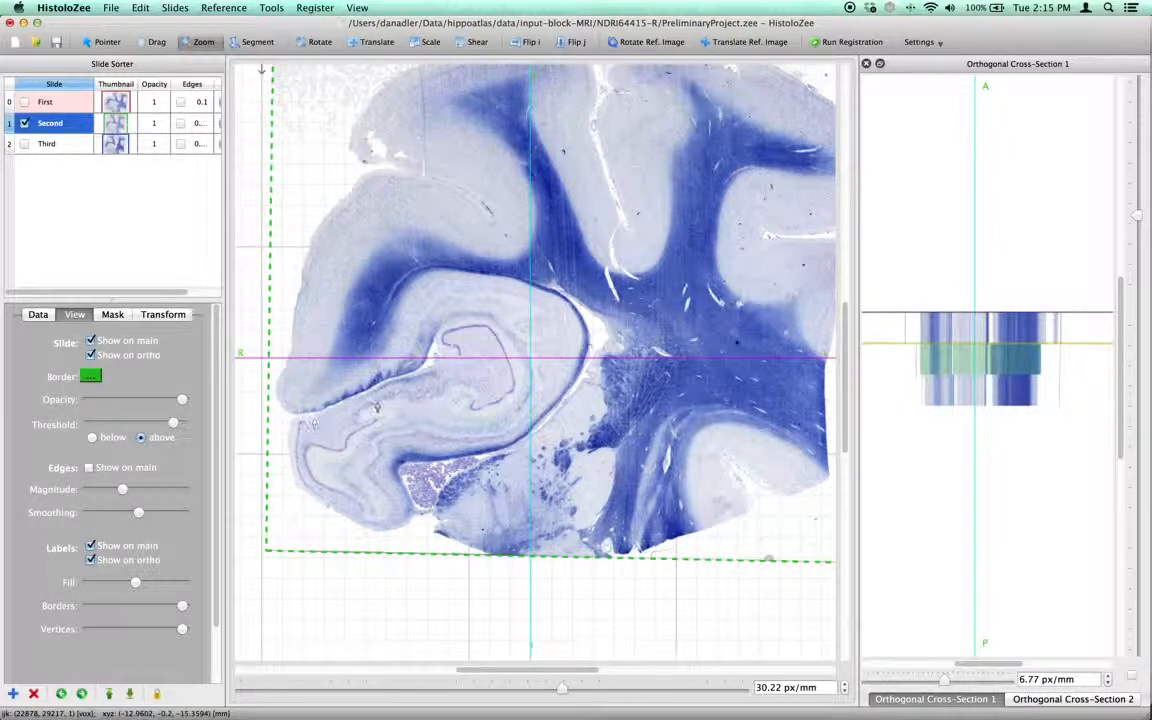
Step: Hide the Second slide and show the First slide in the main view instead
scroll(530, 289, "up", 8)
scroll(530, 290, "down", 12)
scroll(529, 292, "up", 6)
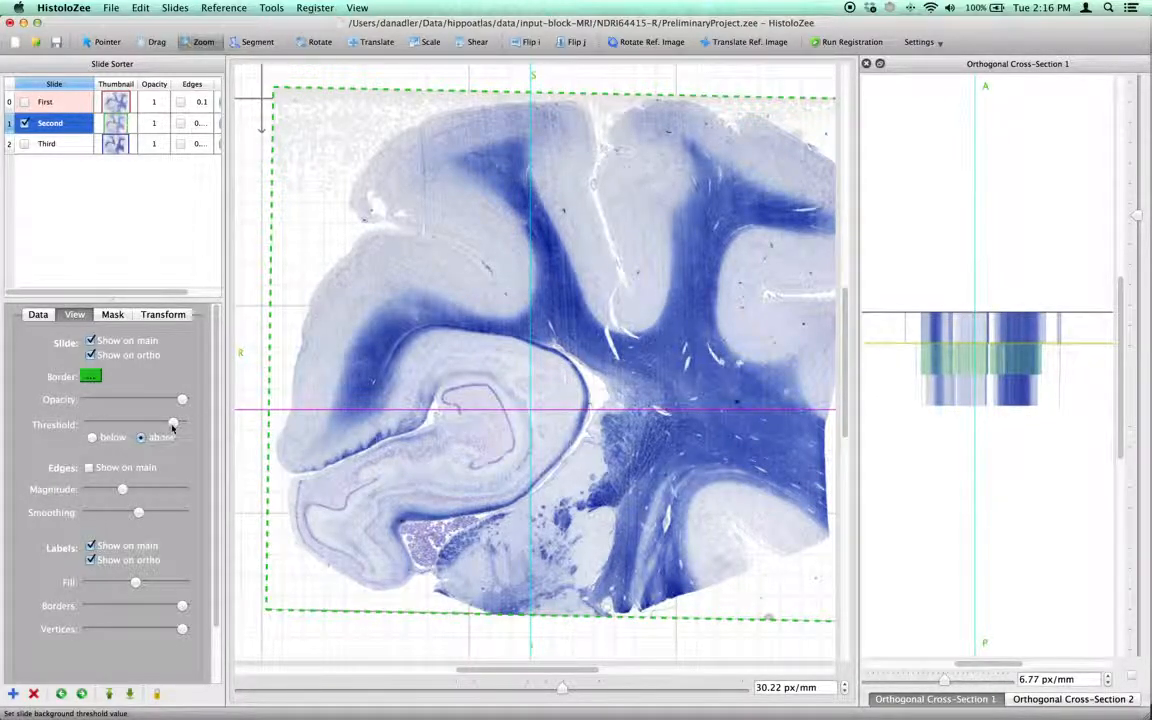
scroll(560, 390, "down", 3)
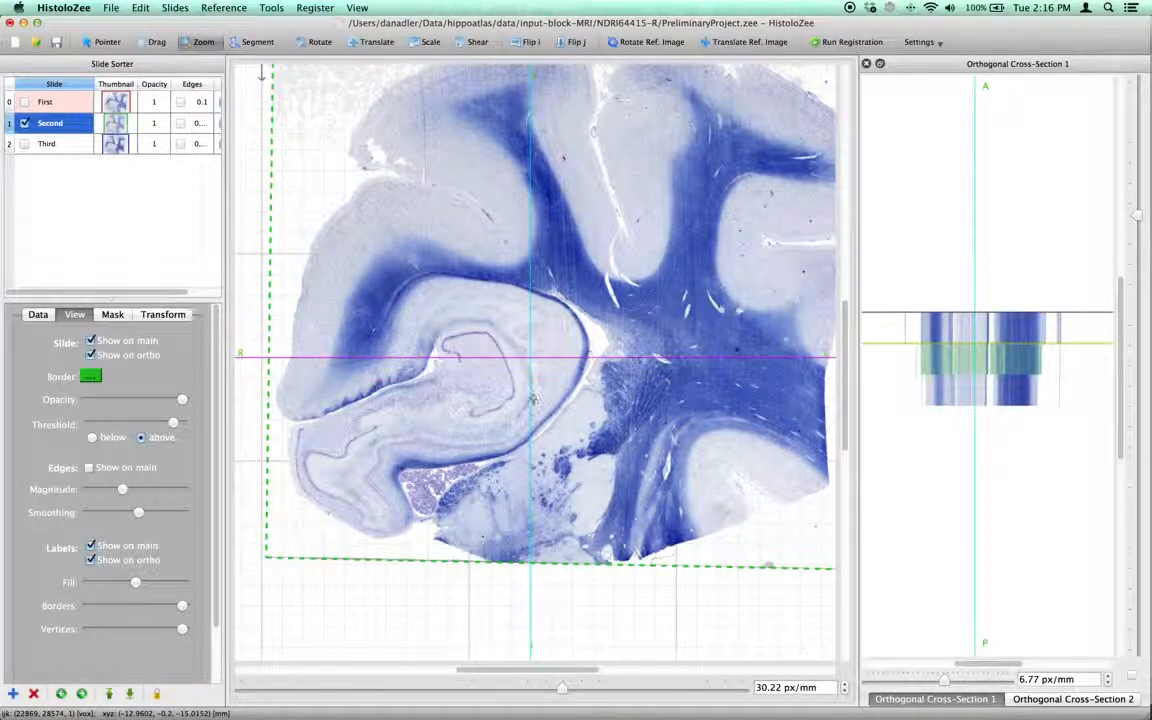
left_click(25, 123)
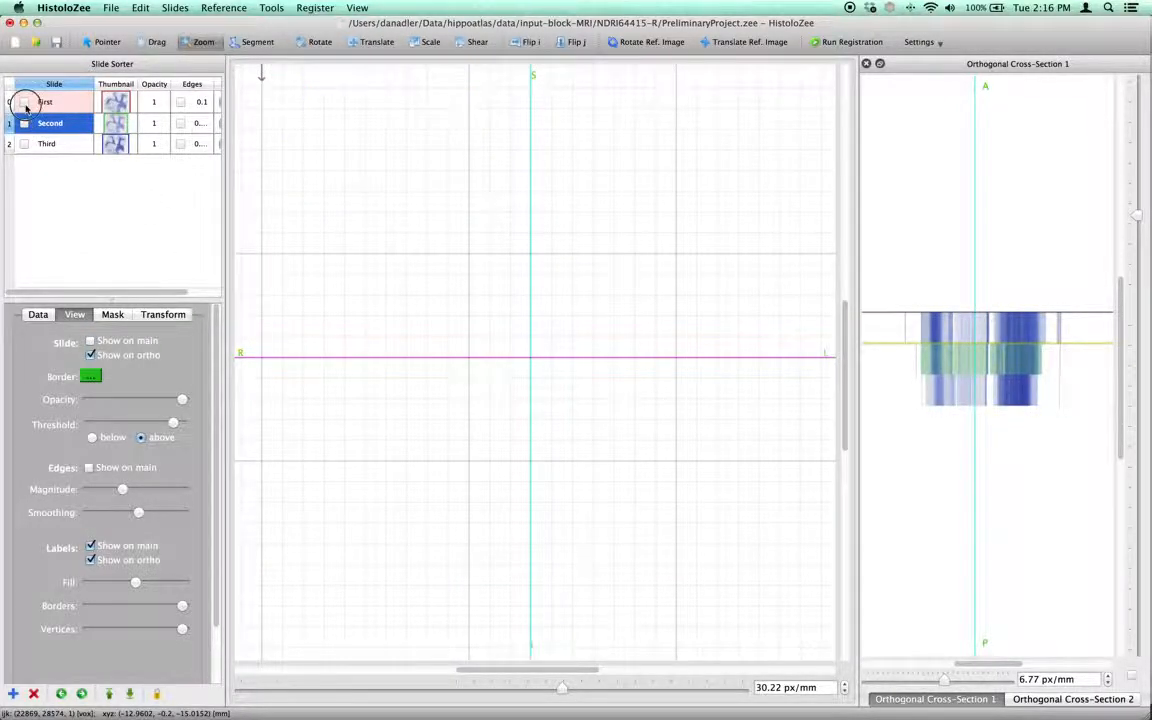
left_click(25, 102)
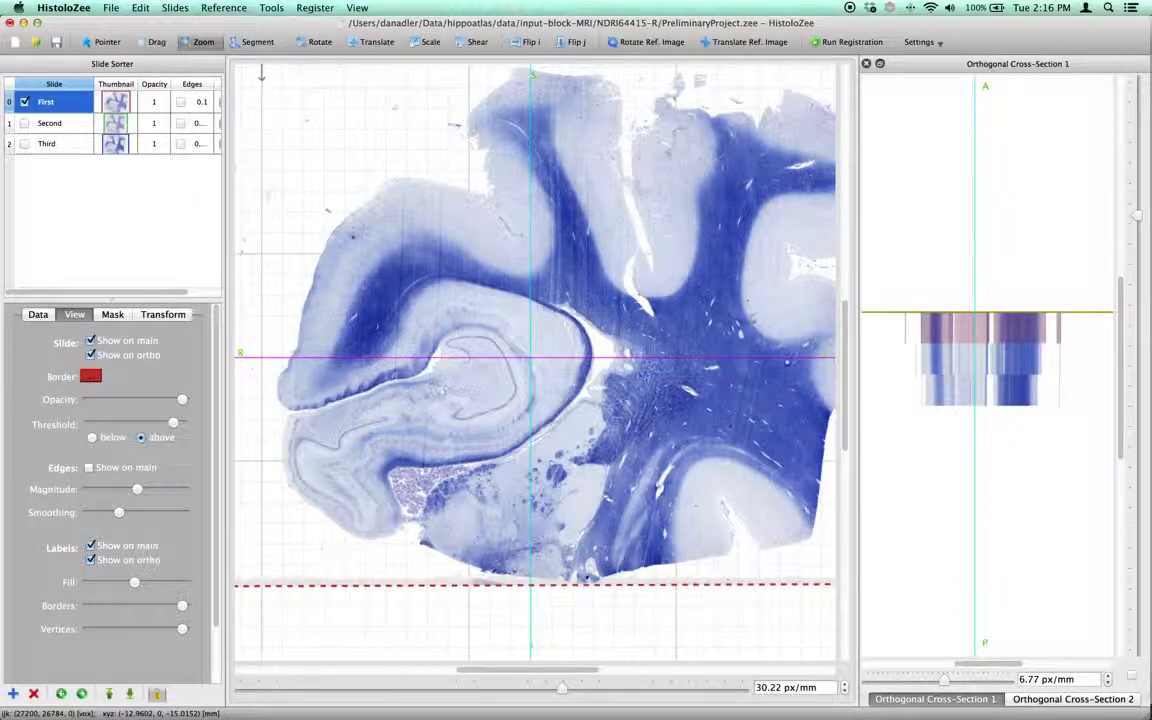
Step: Dock the Orthogonal Cross-Section 2 view beneath Orthogonal Cross-Section 1 so both are shown together
left_click(1066, 699)
left_click_drag(1017, 68, 1092, 694)
scroll(1085, 663, "down", 1)
left_click_drag(1066, 617, 1023, 386)
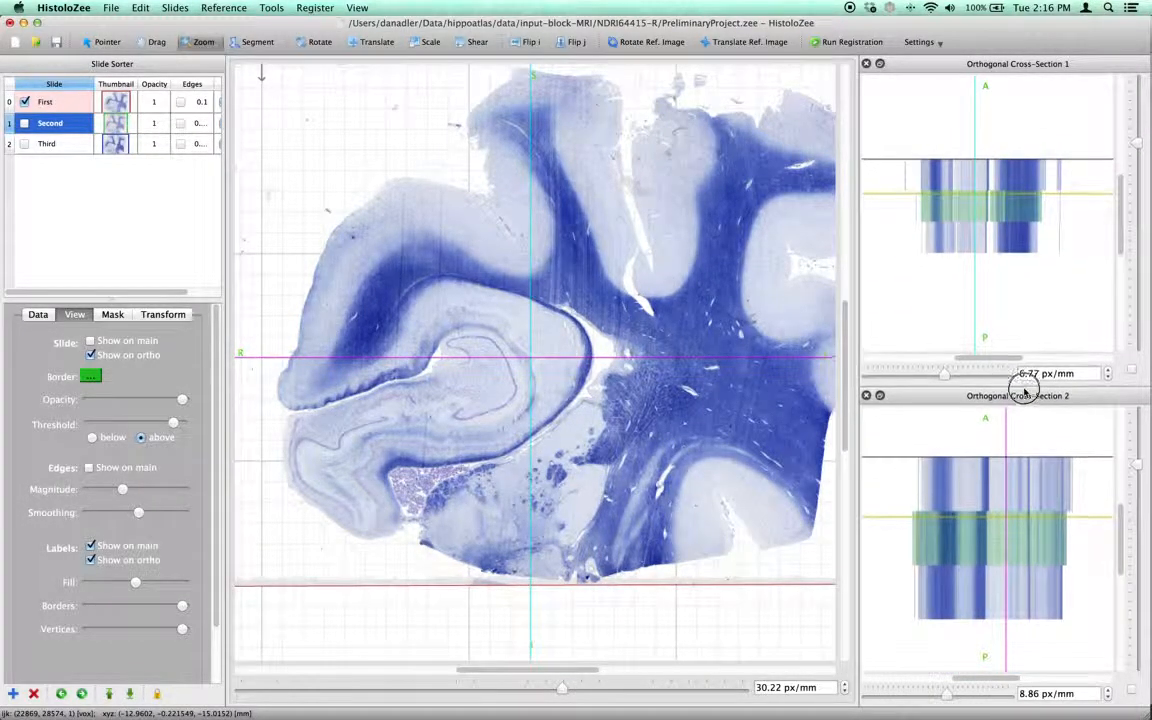
Step: Select the First slide, place the crosshair inside the hippocampus at about 38 px/mm zoom, and activate the Segment tool
left_click(44, 102)
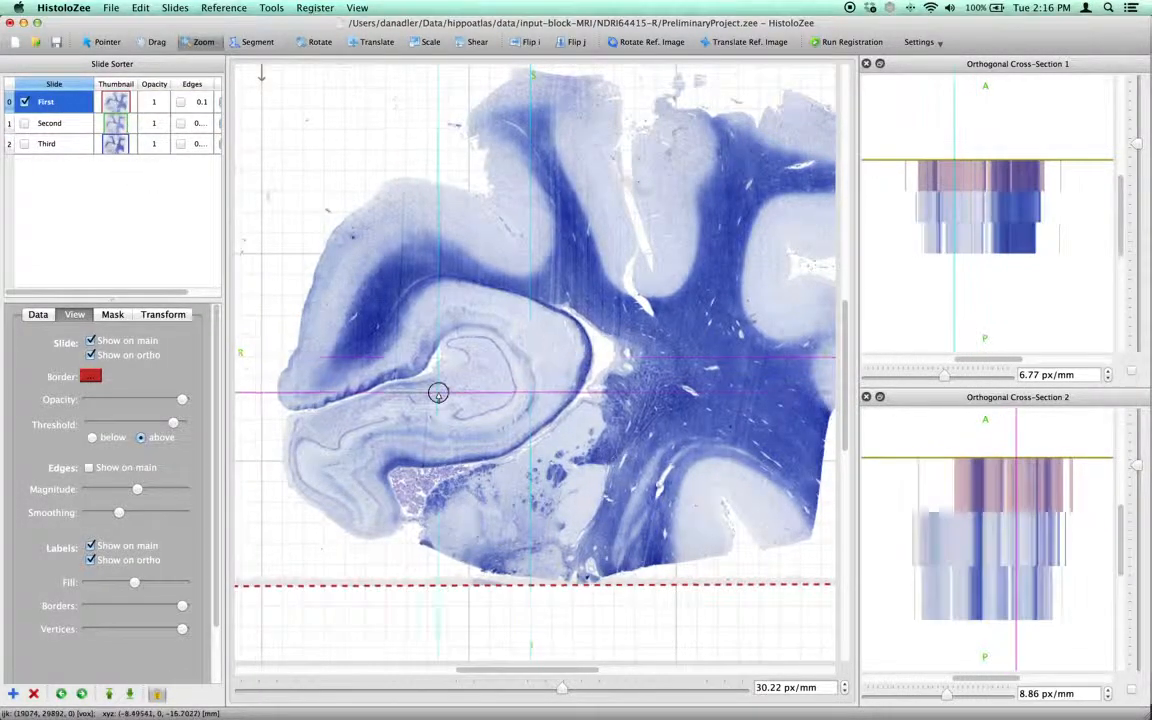
scroll(437, 386, "up", 3)
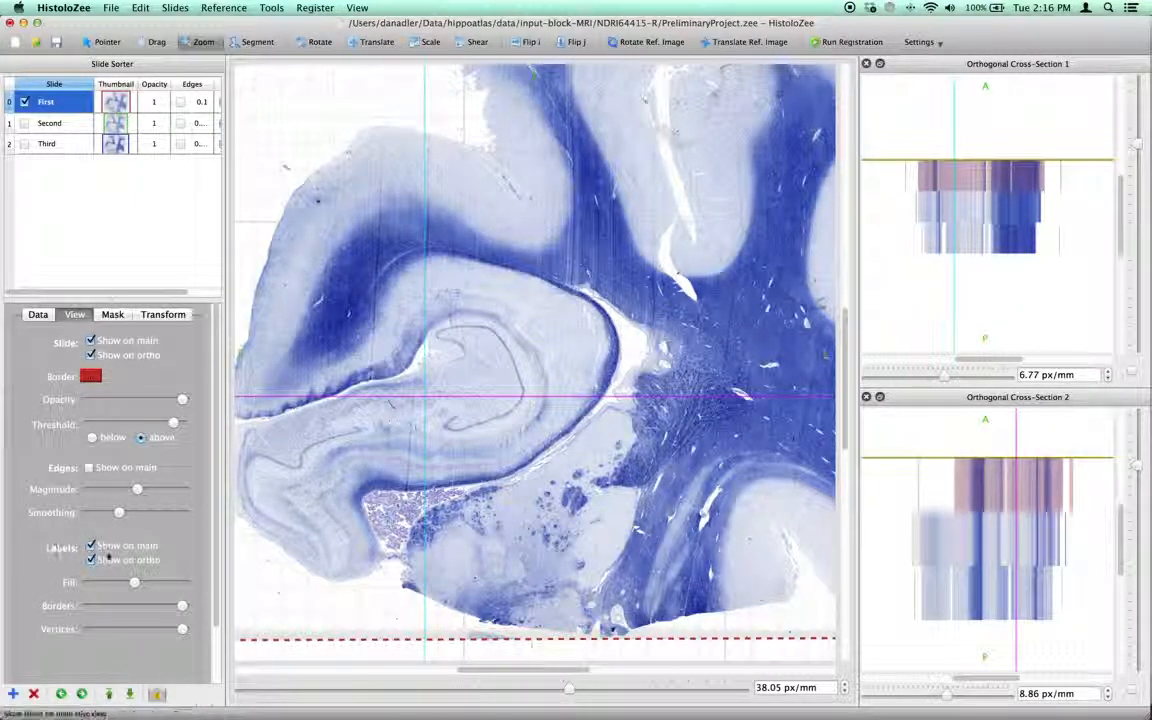
left_click(243, 45)
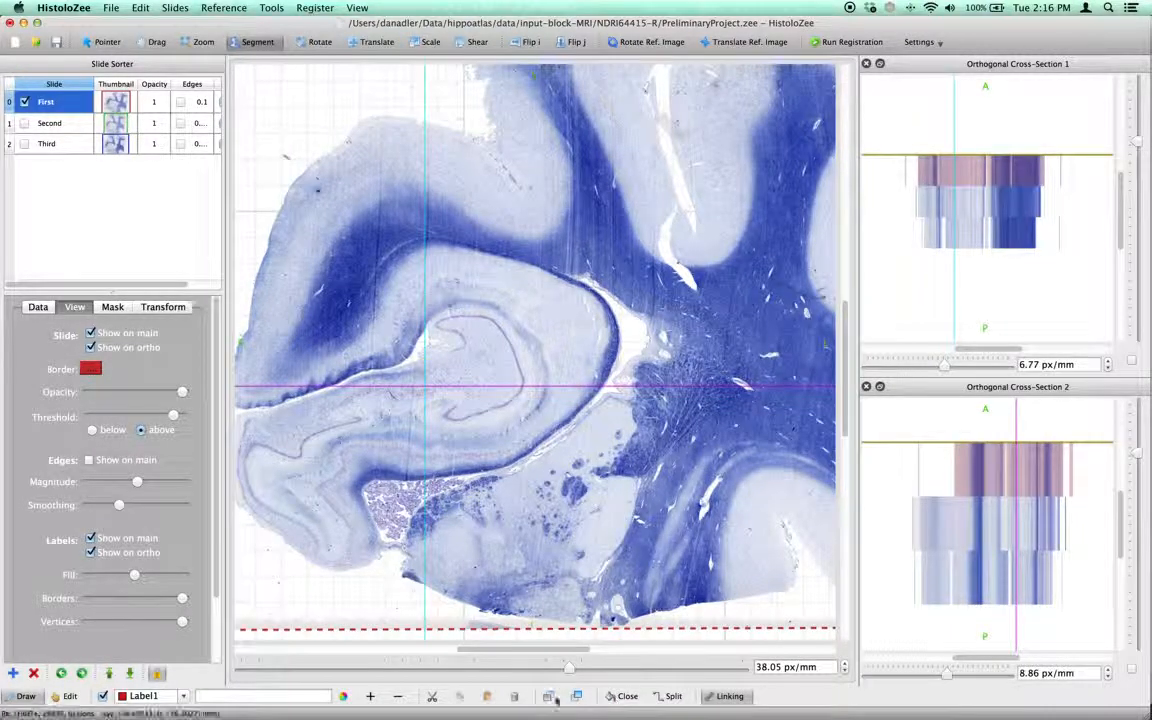
left_click(182, 697)
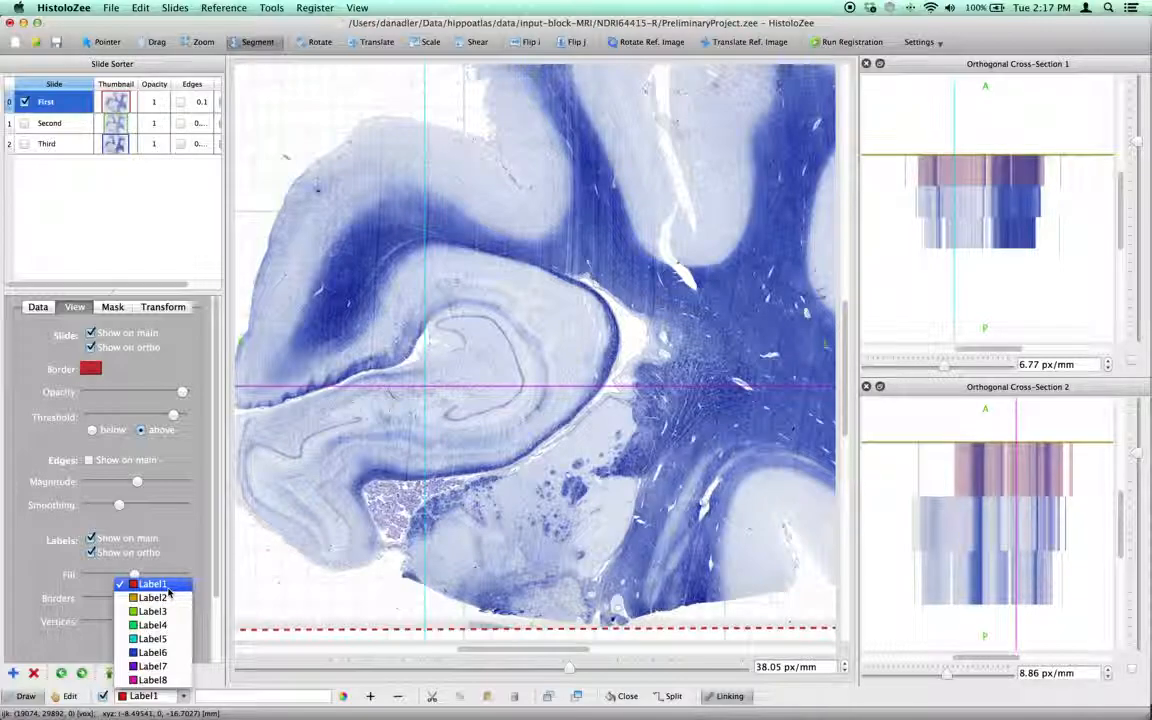
left_click(152, 679)
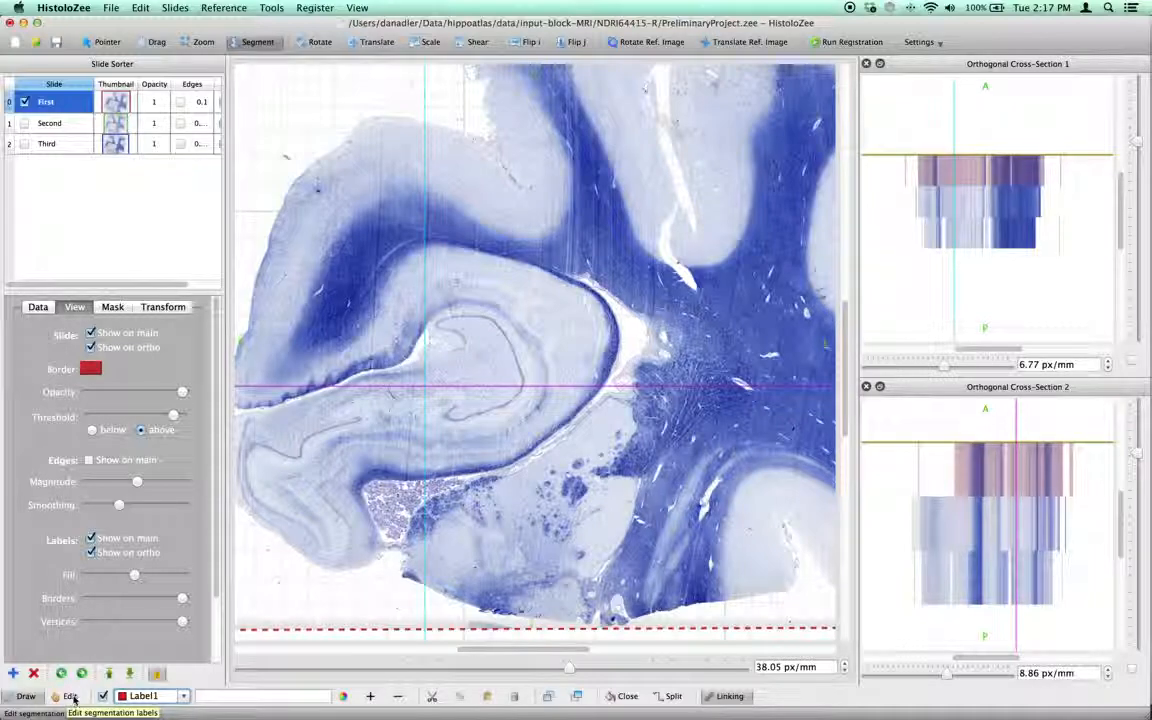
left_click(68, 697)
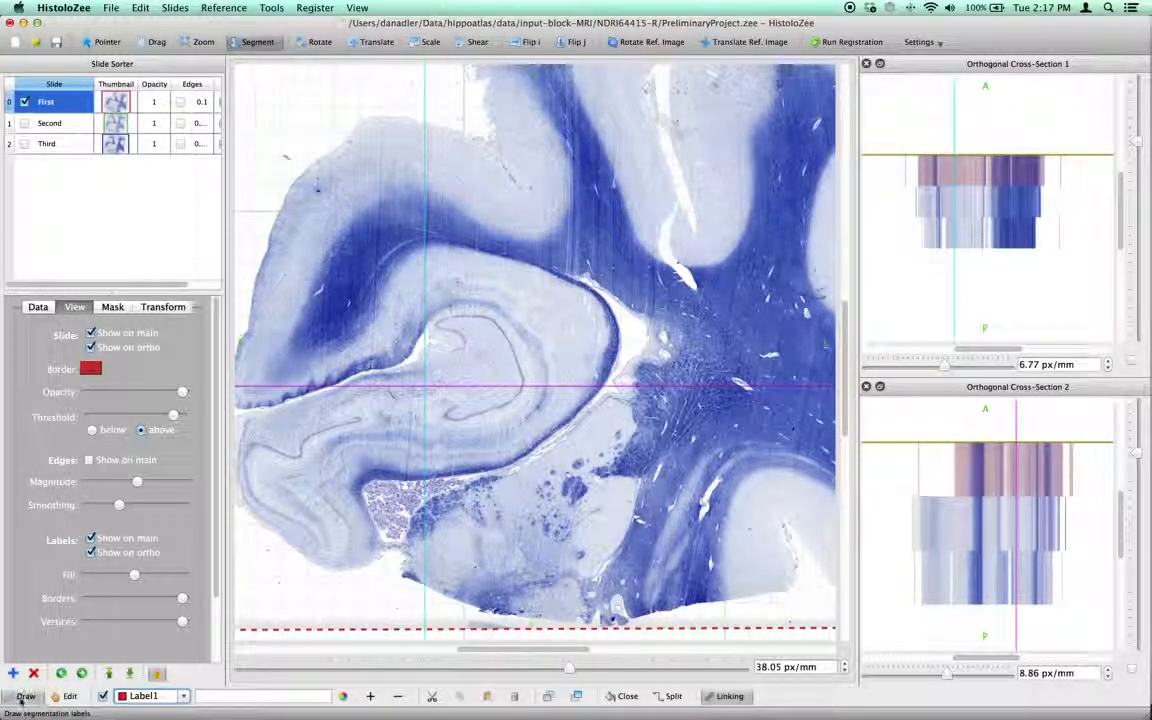
left_click(71, 700)
left_click(27, 700)
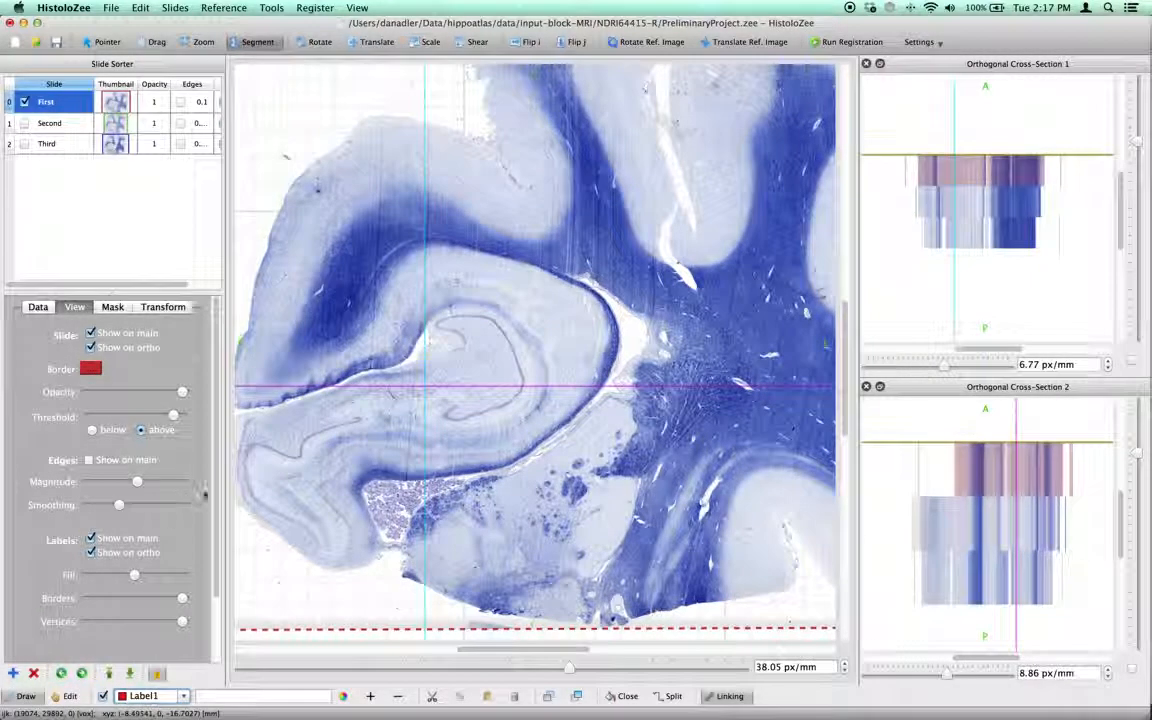
Step: Rename the Label1 segmentation label as CA1 and enter "Cornu Ammonis 1" as its description
left_click(184, 695)
left_click(171, 695)
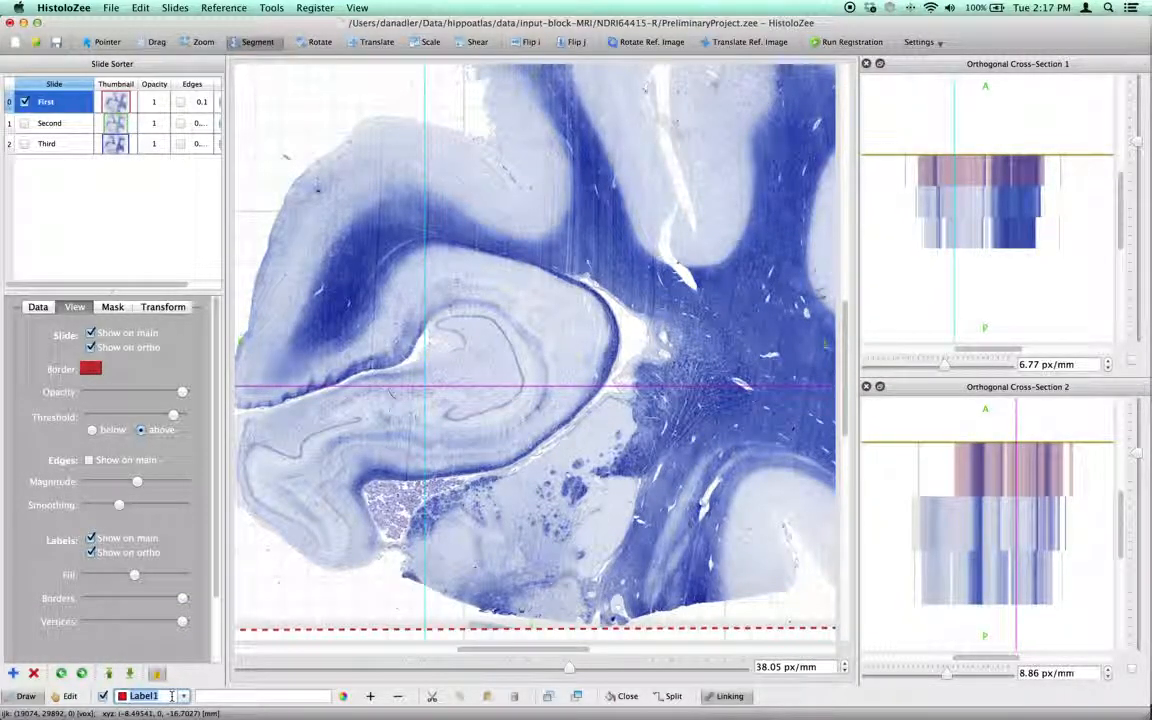
type("CA1")
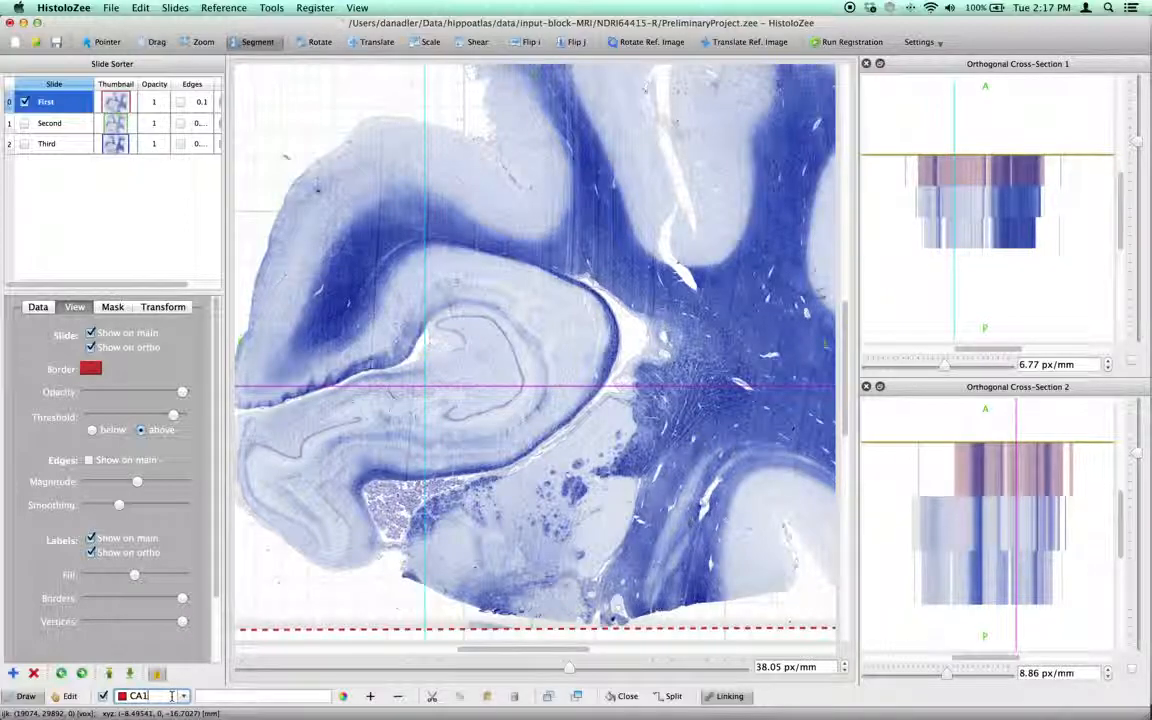
left_click(236, 696)
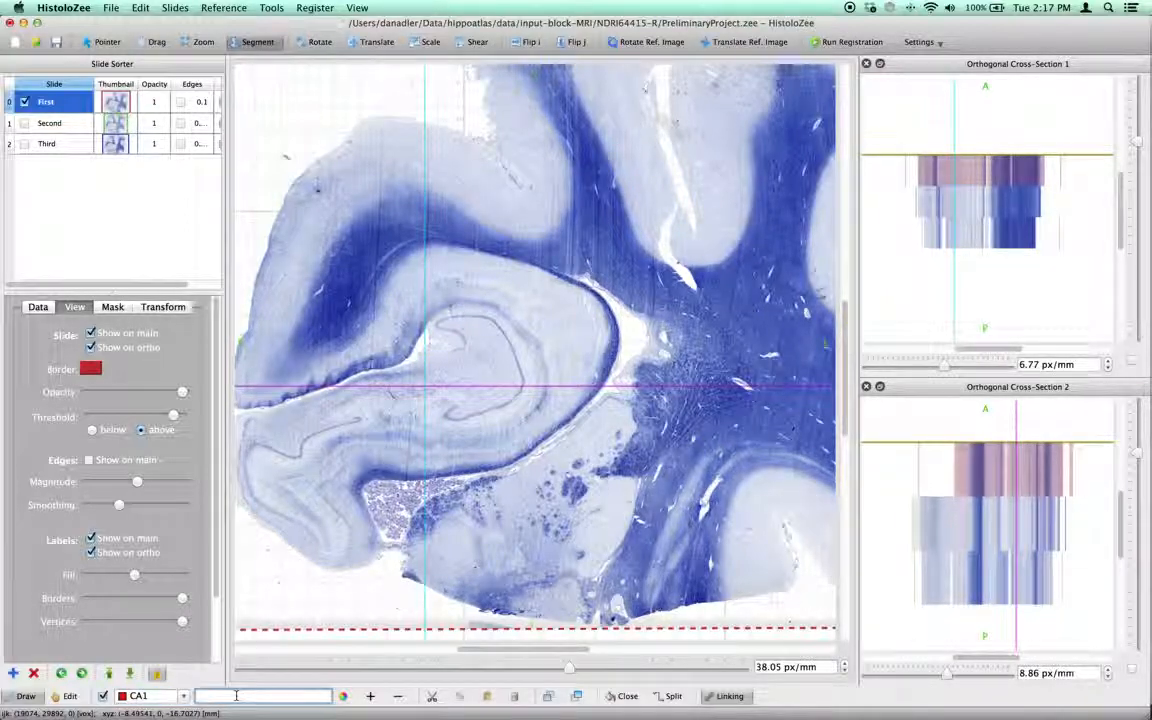
type("Cornu Ammonis 1")
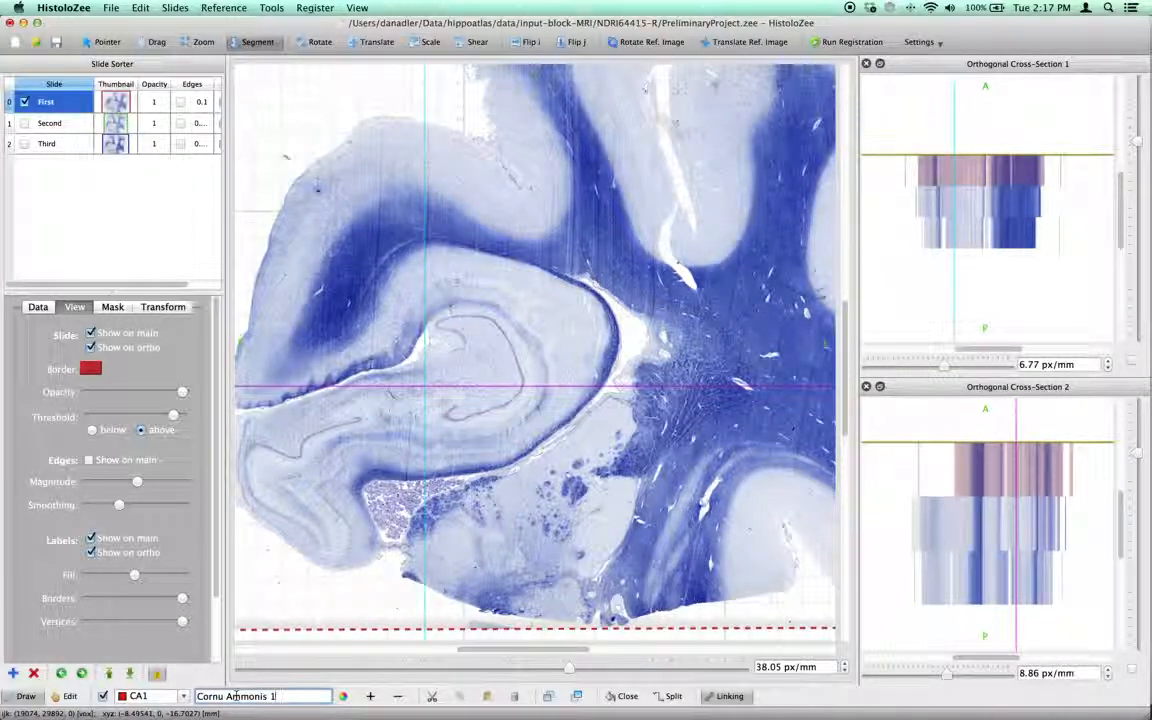
Step: Look at the colour choices for the CA1 label without applying one, and review the label list
left_click(343, 696)
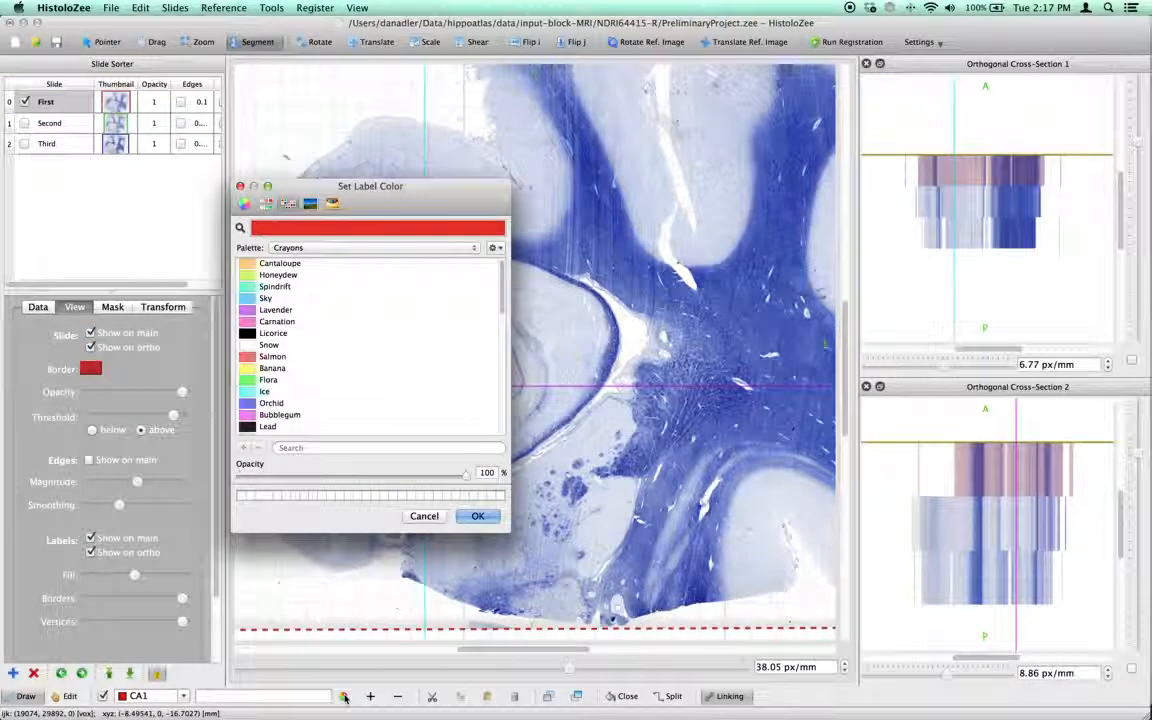
left_click(419, 518)
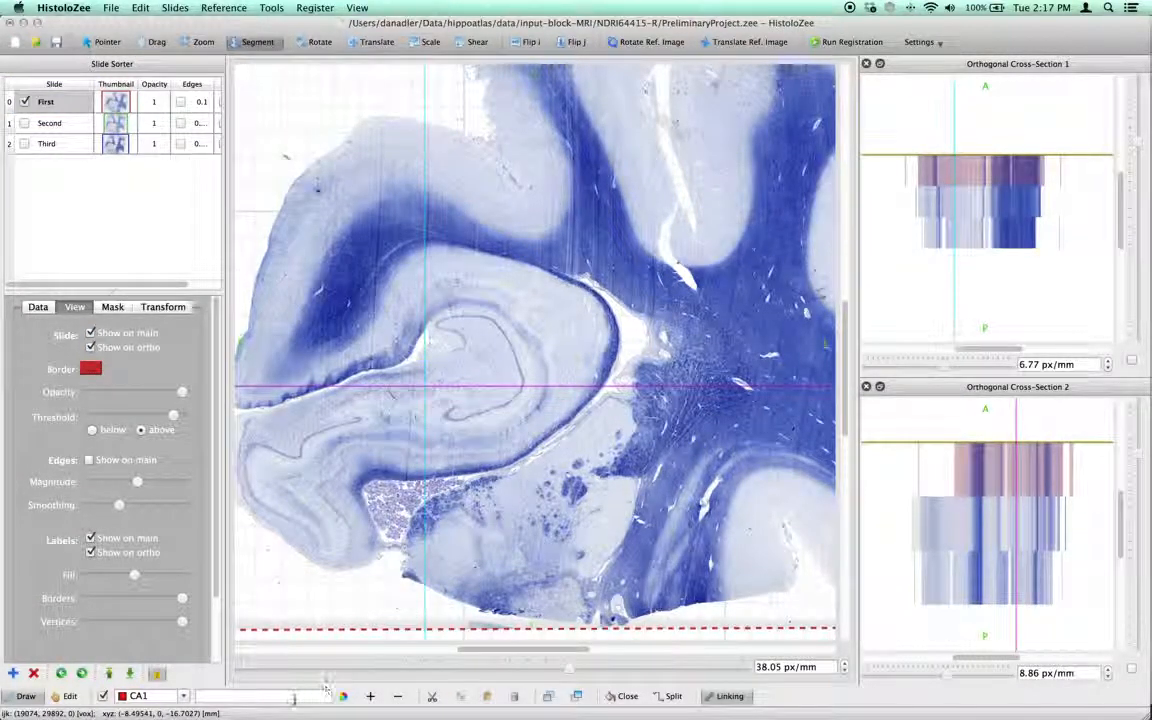
left_click(186, 699)
left_click(185, 699)
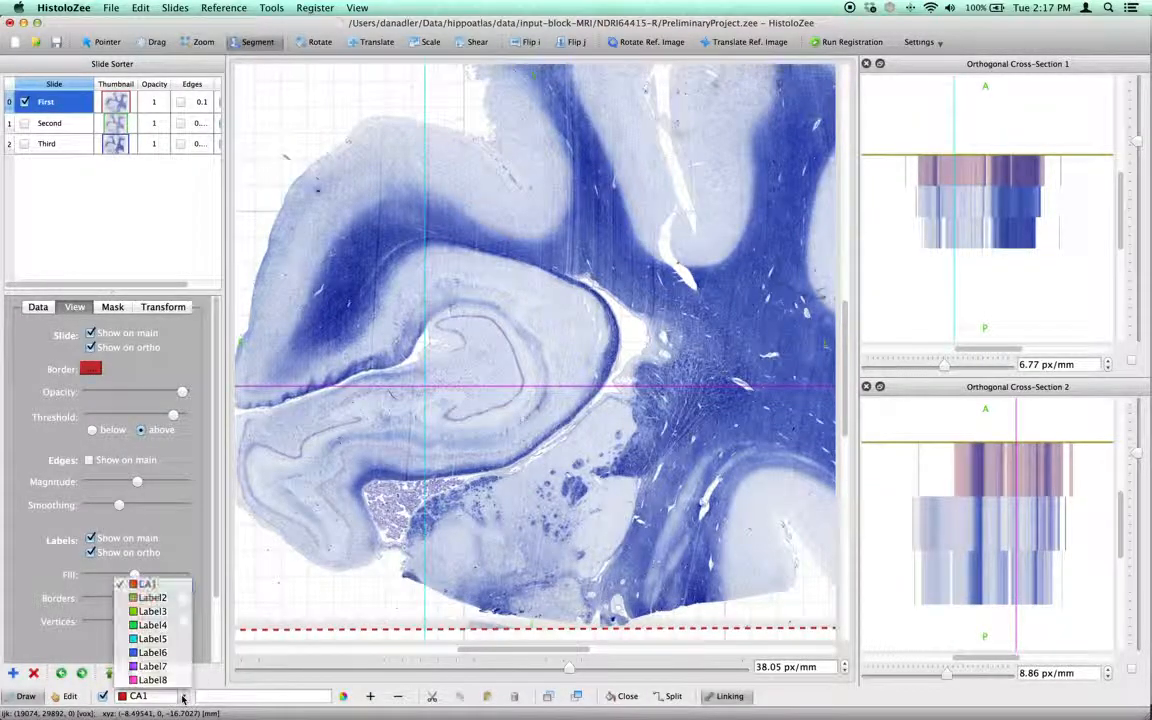
Step: Add a new segmentation label and set its colour to magenta (Red 255, Green 0, Blue 255)
left_click(370, 696)
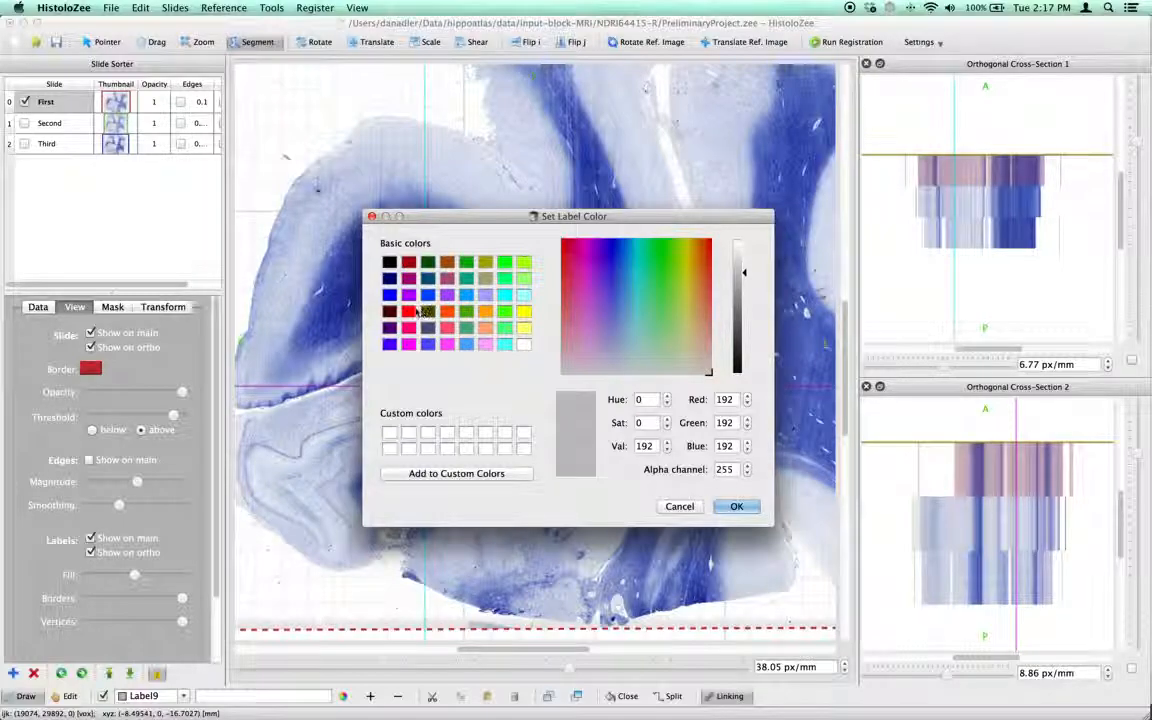
left_click(409, 344)
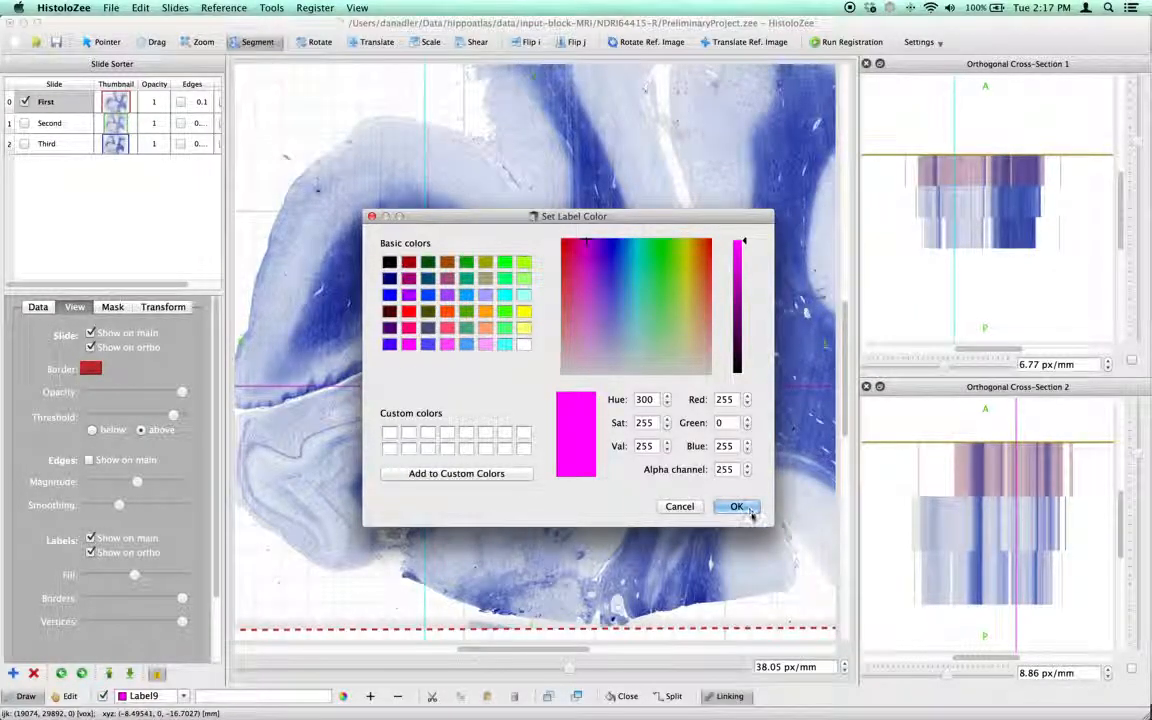
left_click(736, 506)
Step: Name the new magenta label NewLabelID, enter "Description of New Label" as its description, and check it in the label list
left_click(184, 696)
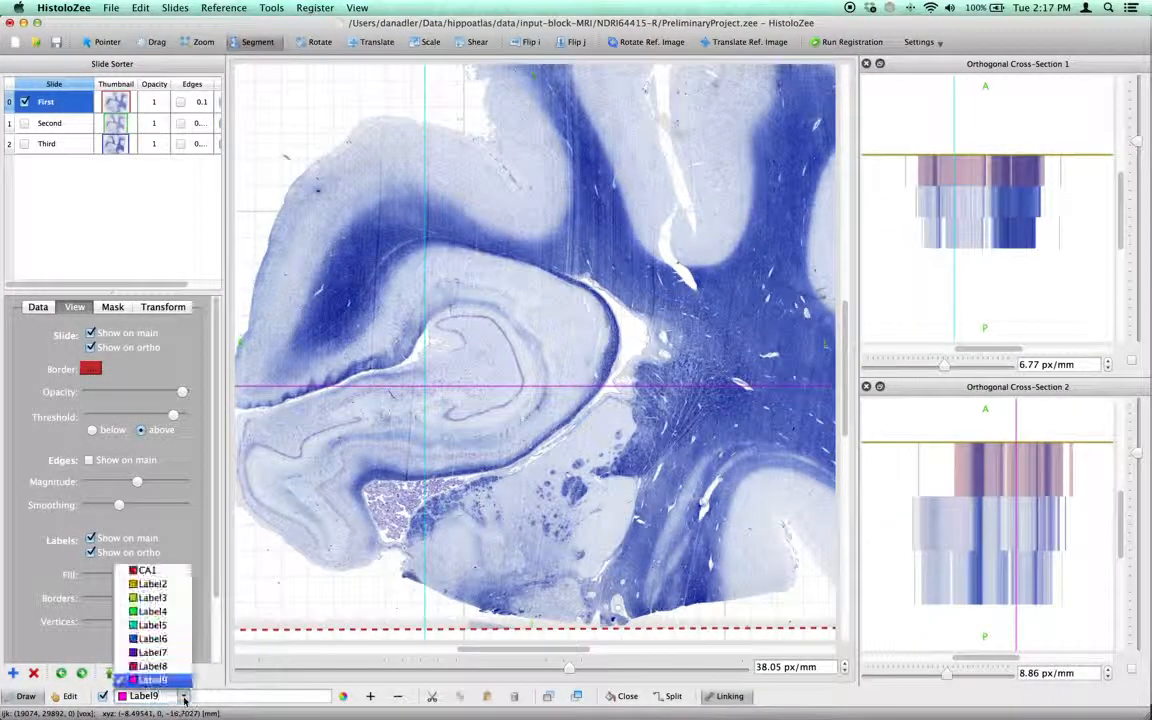
left_click(167, 696)
double_click(167, 696)
type("NewLabel")
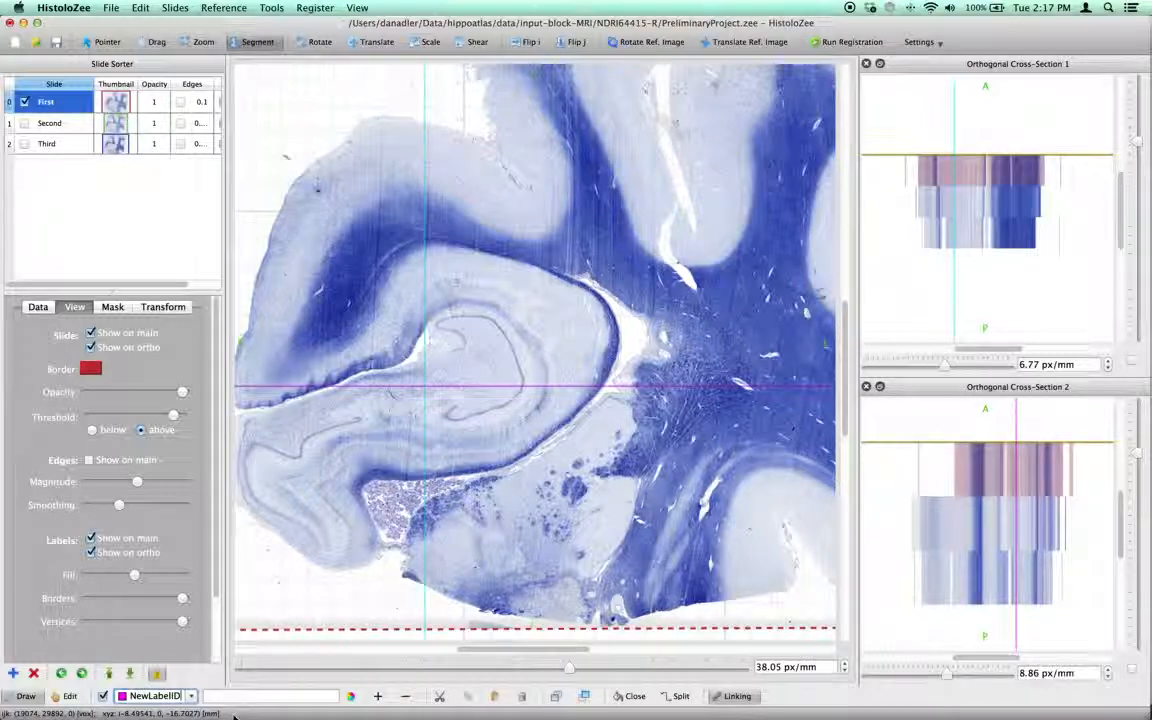
left_click(252, 692)
type("Description of New Label")
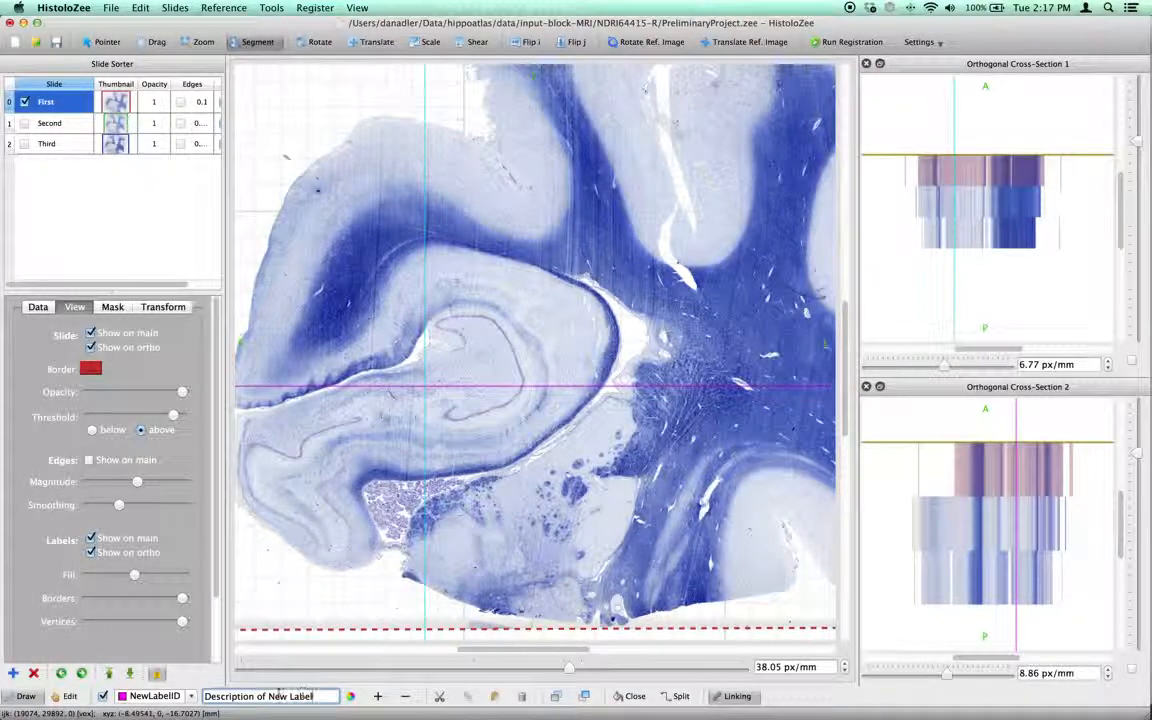
left_click(193, 696)
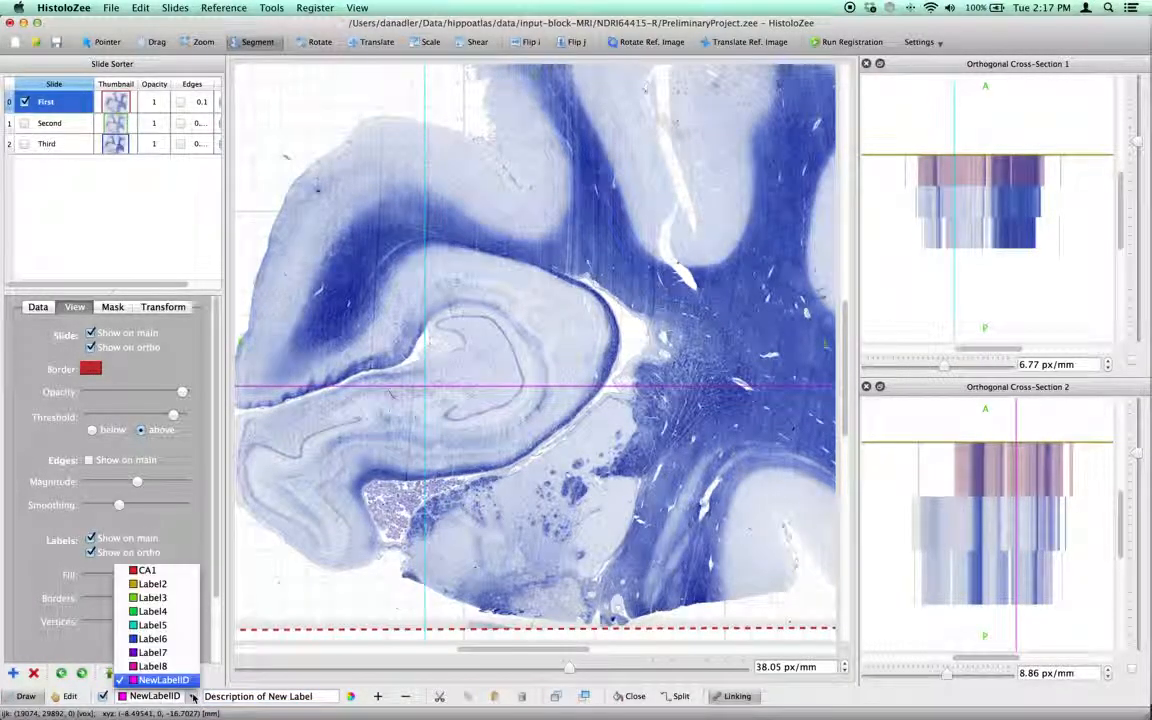
Step: With the CA1 label, trace an open outline around the curved hippocampal band using straight segments and freehand strokes, and finish it unclosed
left_click(182, 575)
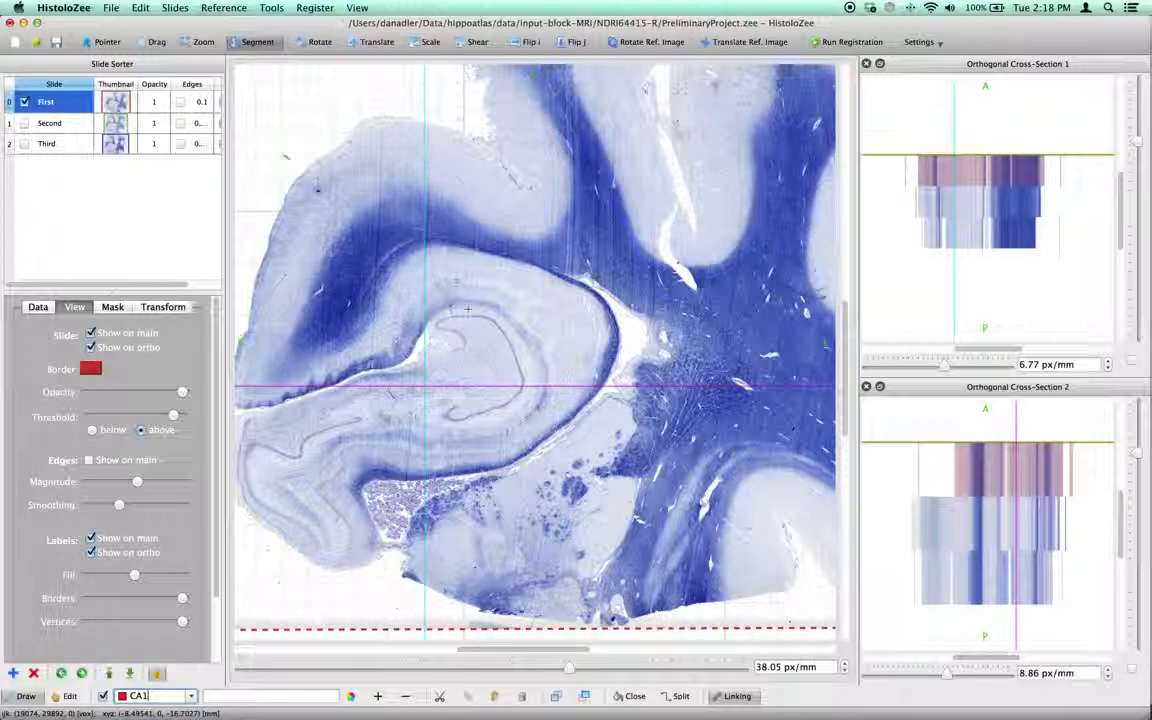
left_click(438, 240)
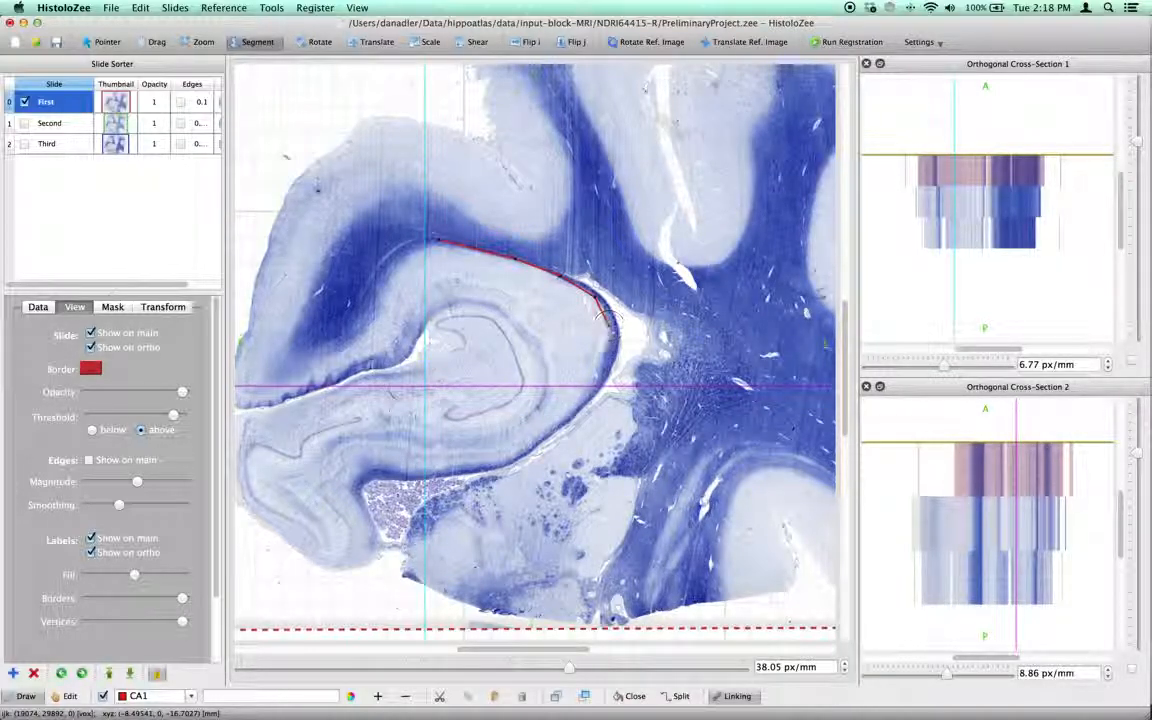
left_click_drag(604, 362, 580, 406)
left_click_drag(488, 461, 432, 461)
left_click_drag(376, 432, 442, 416)
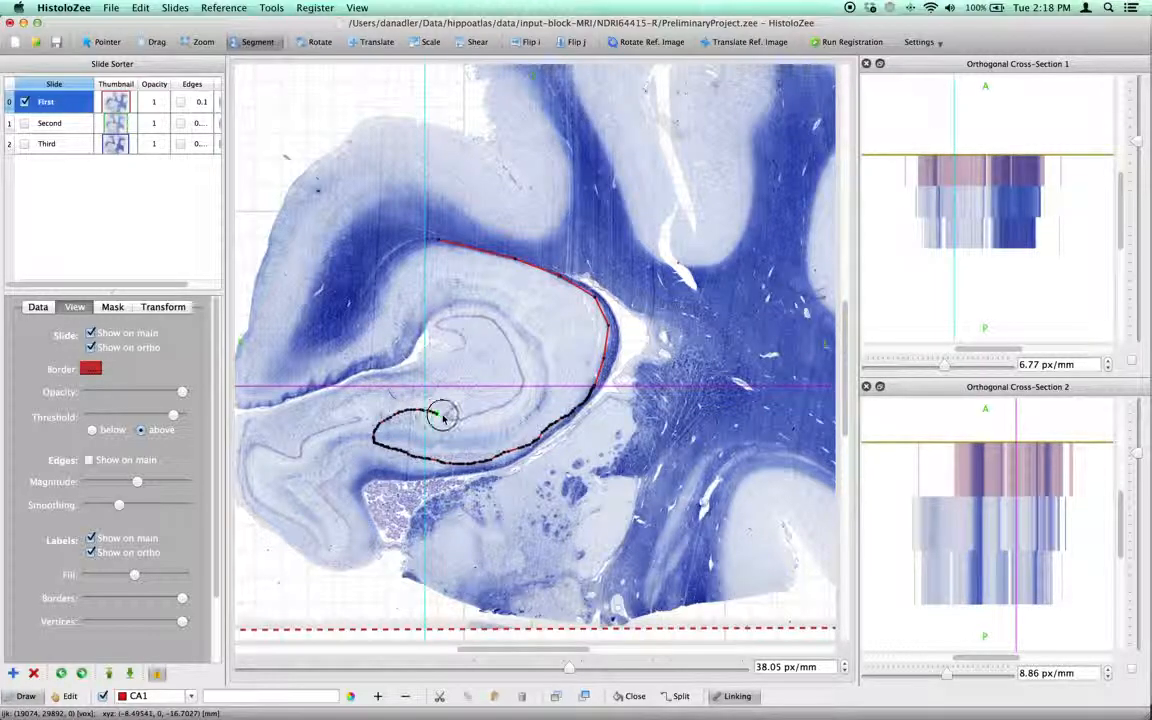
mouse_move(562, 352)
left_mouse_down()
mouse_move(527, 314)
mouse_move(453, 291)
mouse_move(388, 309)
left_mouse_up()
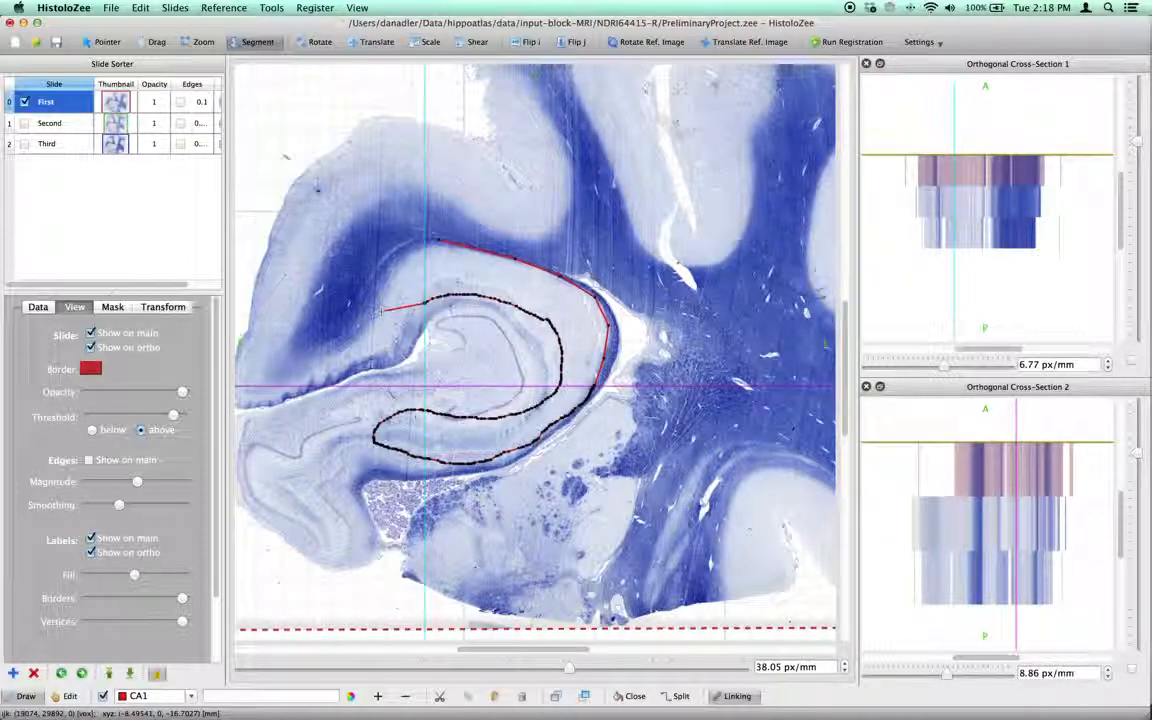
double_click(382, 296)
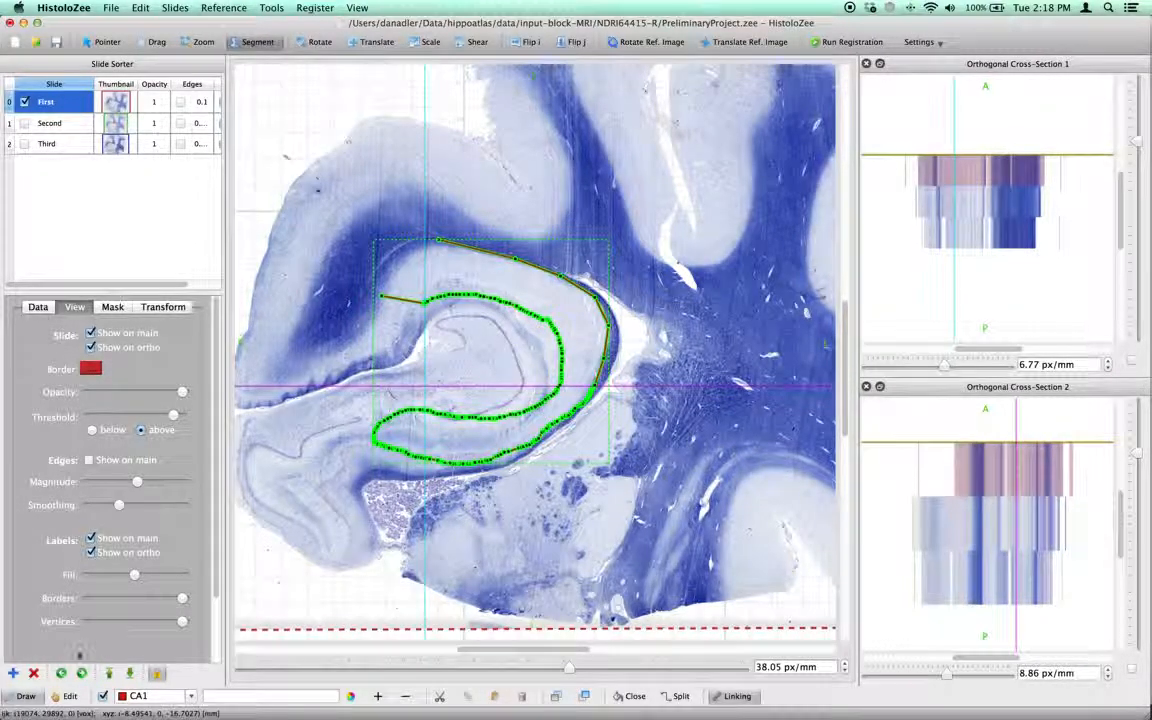
Step: Shift the whole open CA1 outline slightly upward on the slide and delete it
left_click(68, 696)
left_click_drag(524, 294, 525, 253)
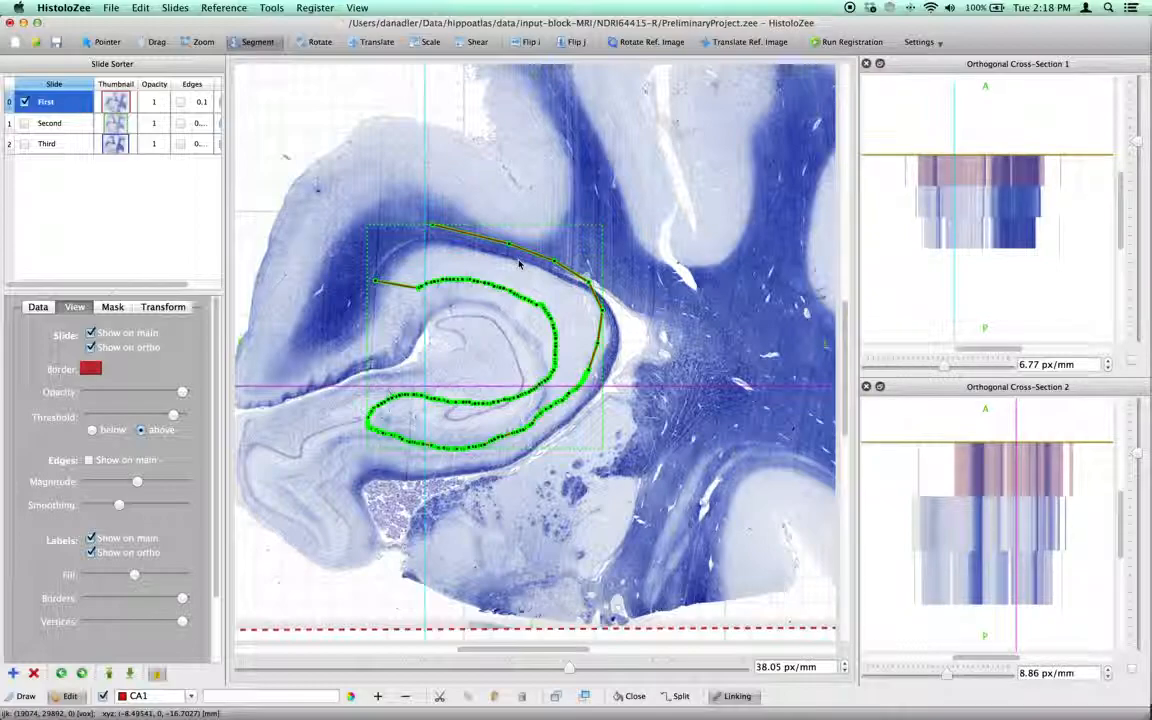
key("Delete")
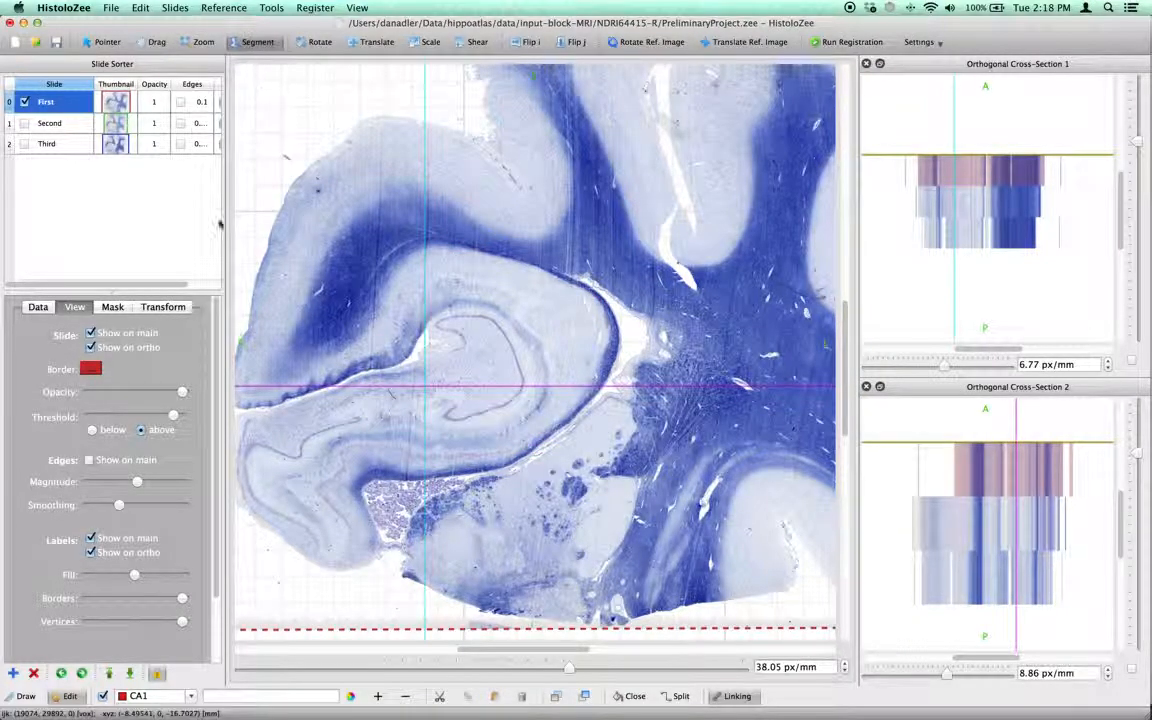
Step: Draw a closed CA1 polygon around the curved hippocampal band, placing straight-segment vertices along its outer and inner borders
left_click(26, 696)
left_click_drag(438, 241, 470, 246)
mouse_move(607, 312)
left_mouse_down()
mouse_move(611, 350)
mouse_move(585, 398)
left_mouse_up()
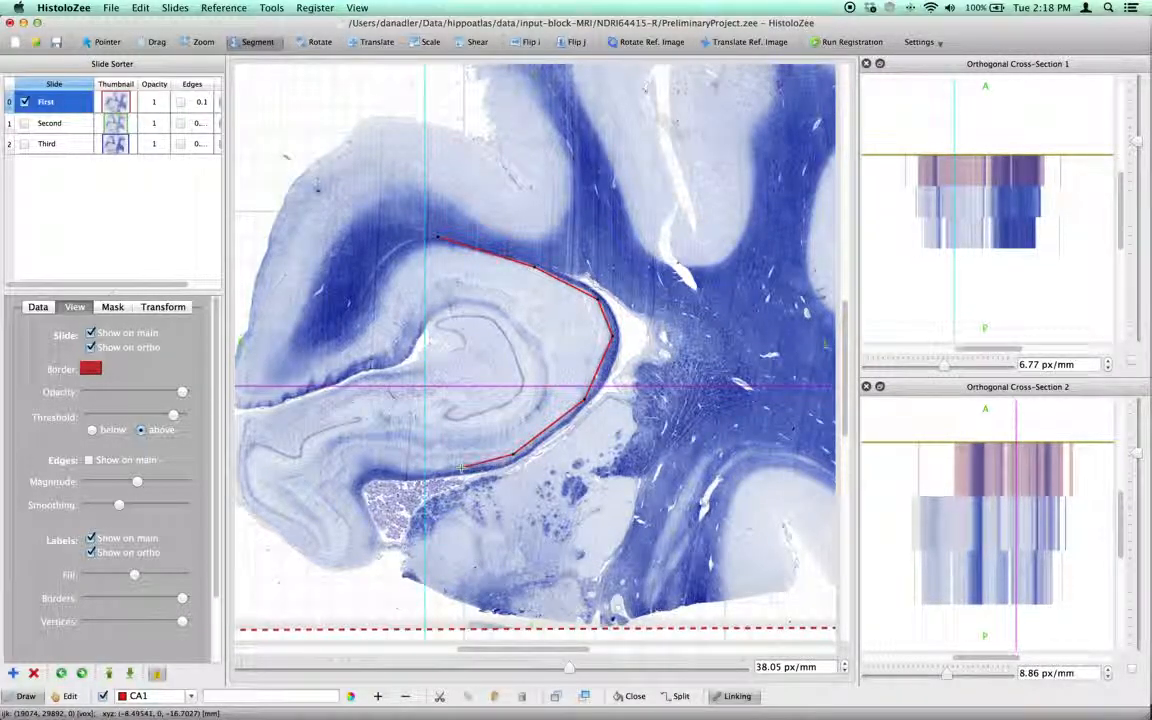
mouse_move(461, 460)
left_mouse_down()
mouse_move(463, 428)
mouse_move(545, 378)
left_mouse_up()
mouse_move(515, 329)
left_mouse_down()
mouse_move(500, 306)
mouse_move(448, 302)
mouse_move(437, 238)
left_mouse_up()
left_click(438, 239)
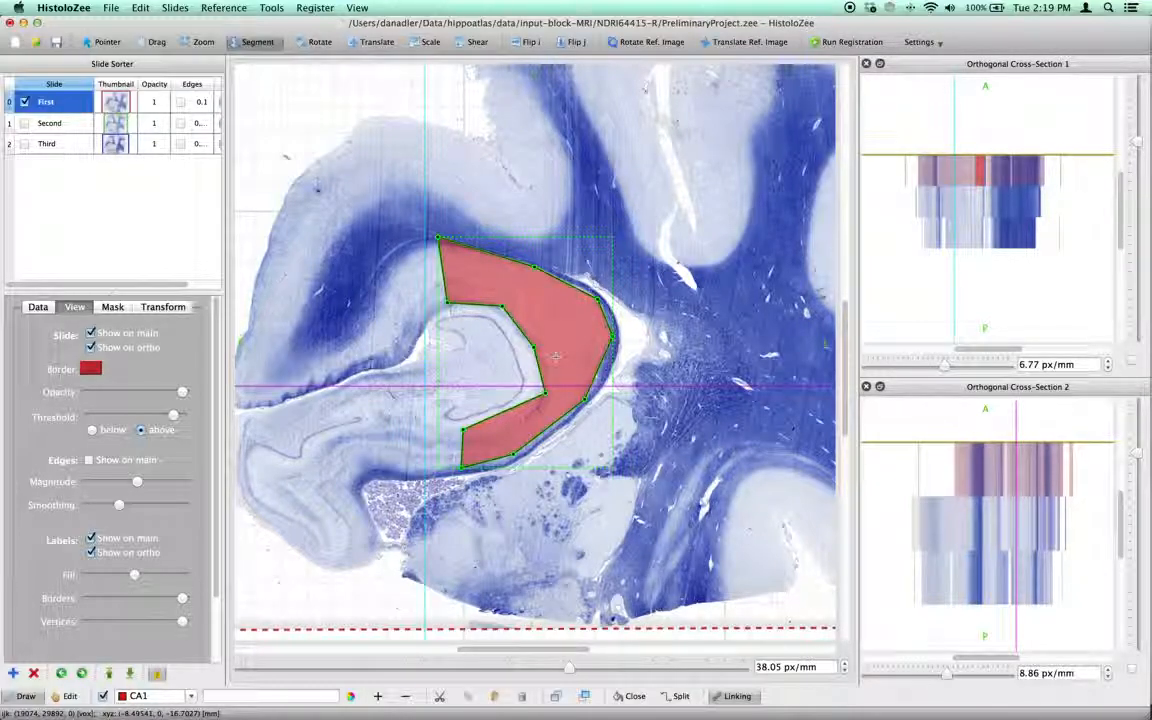
Step: In Edit mode, select the run of vertices along the CA1 polygon's outer curve and clear the selection
left_click(70, 697)
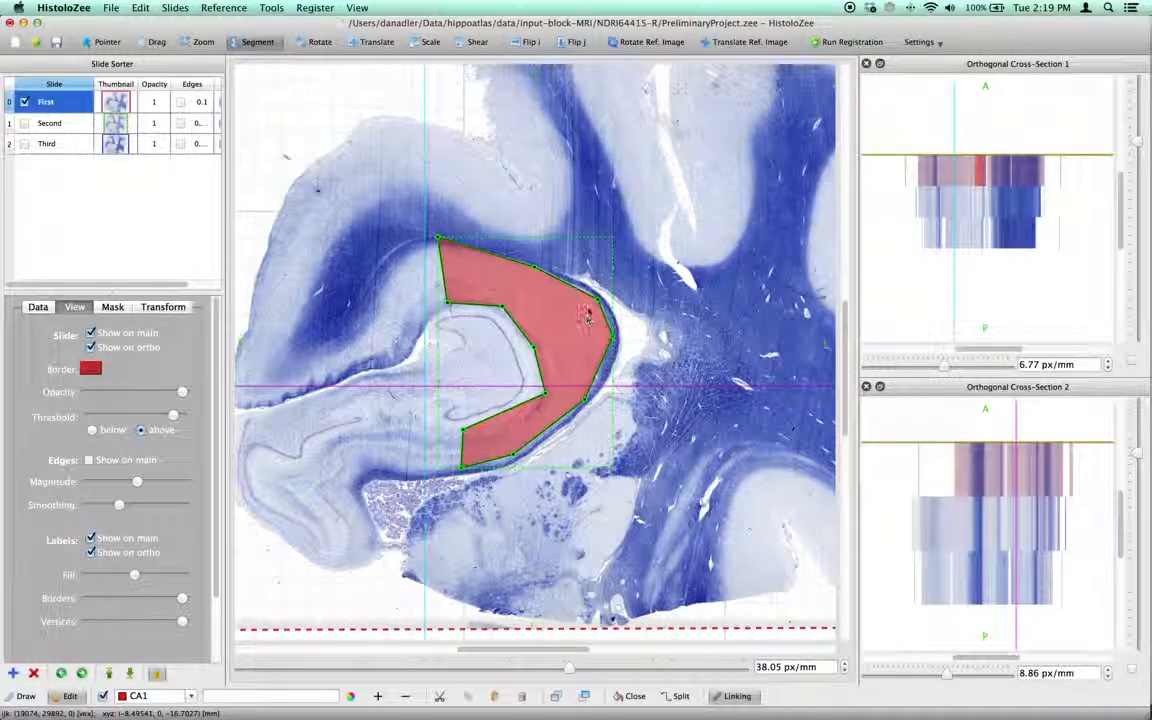
left_click(534, 268)
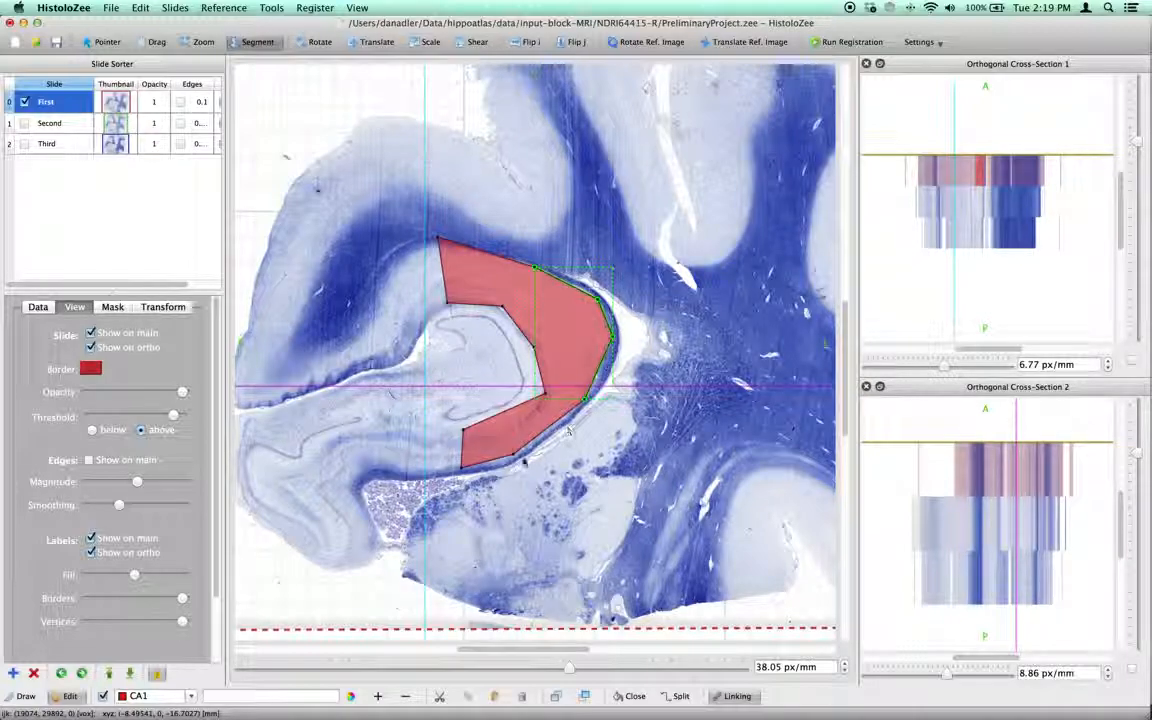
left_click(516, 456, "shift")
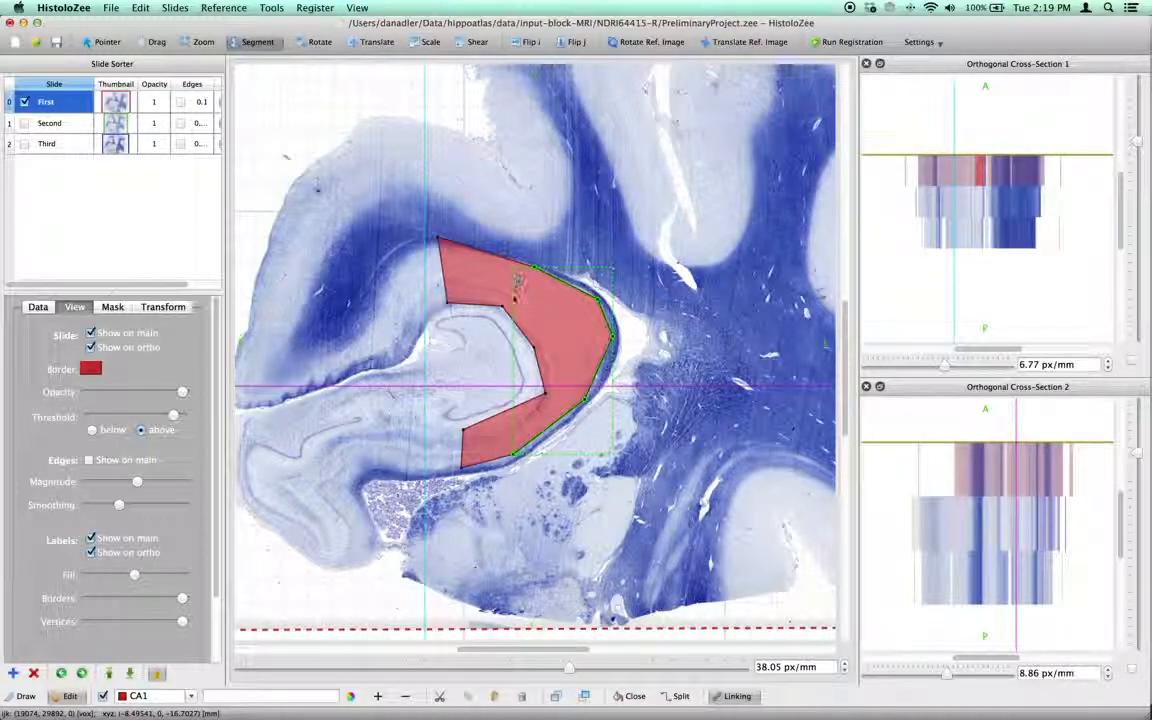
left_click(522, 235)
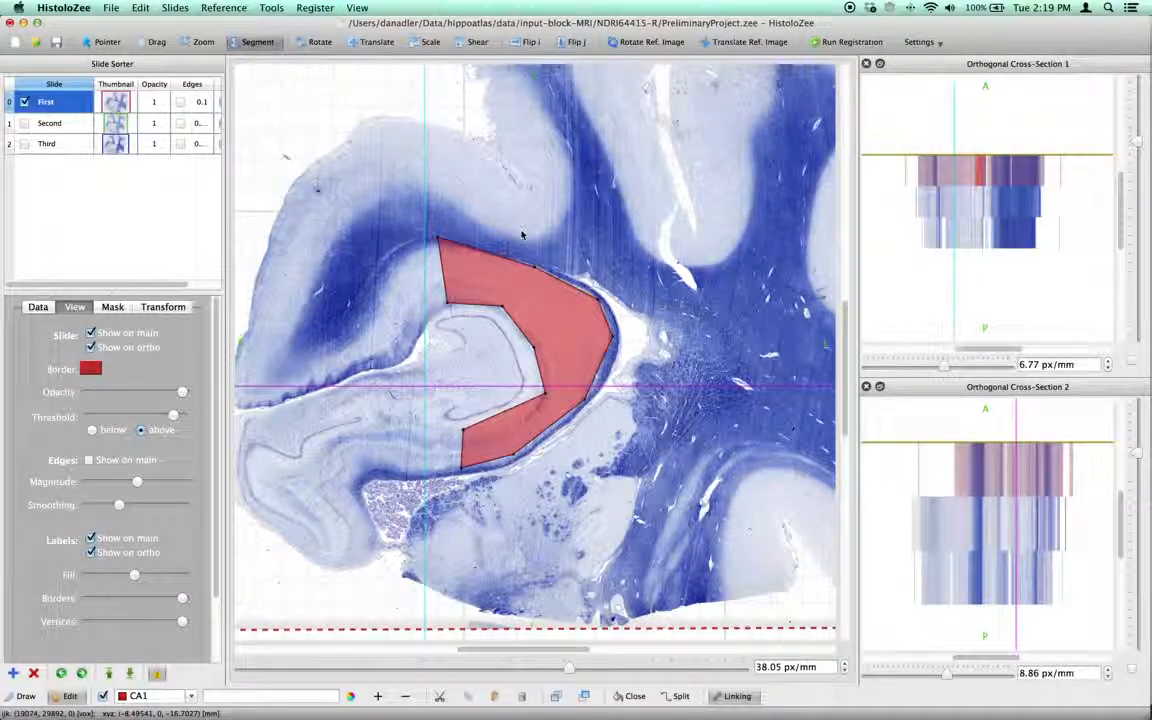
Step: Move the whole CA1 polygon slightly and pull its upper outer vertex up into the dark tissue band
left_click(512, 289)
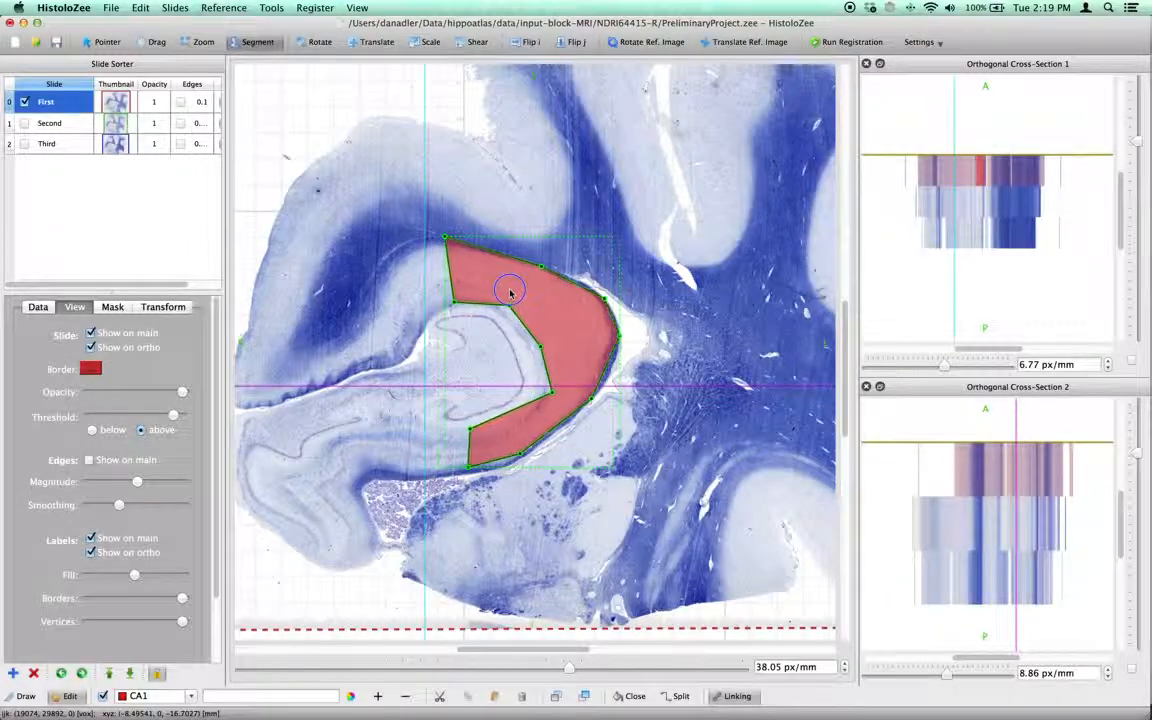
left_click_drag(531, 312, 495, 297)
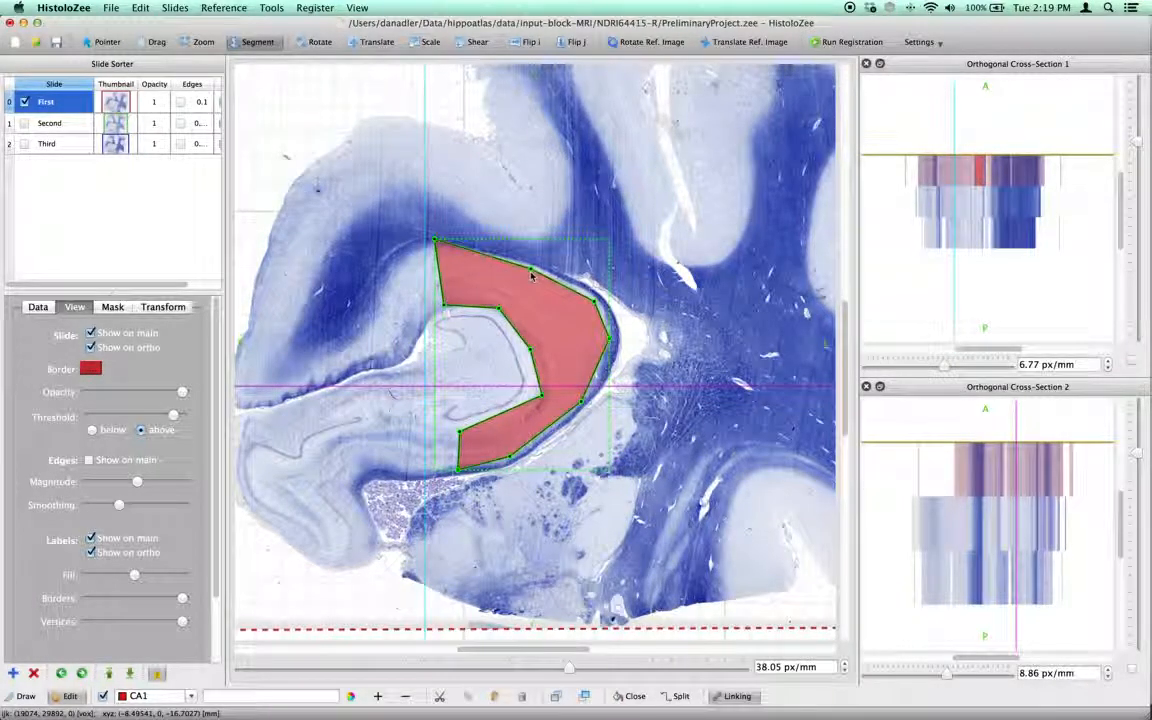
left_click_drag(547, 257, 617, 221)
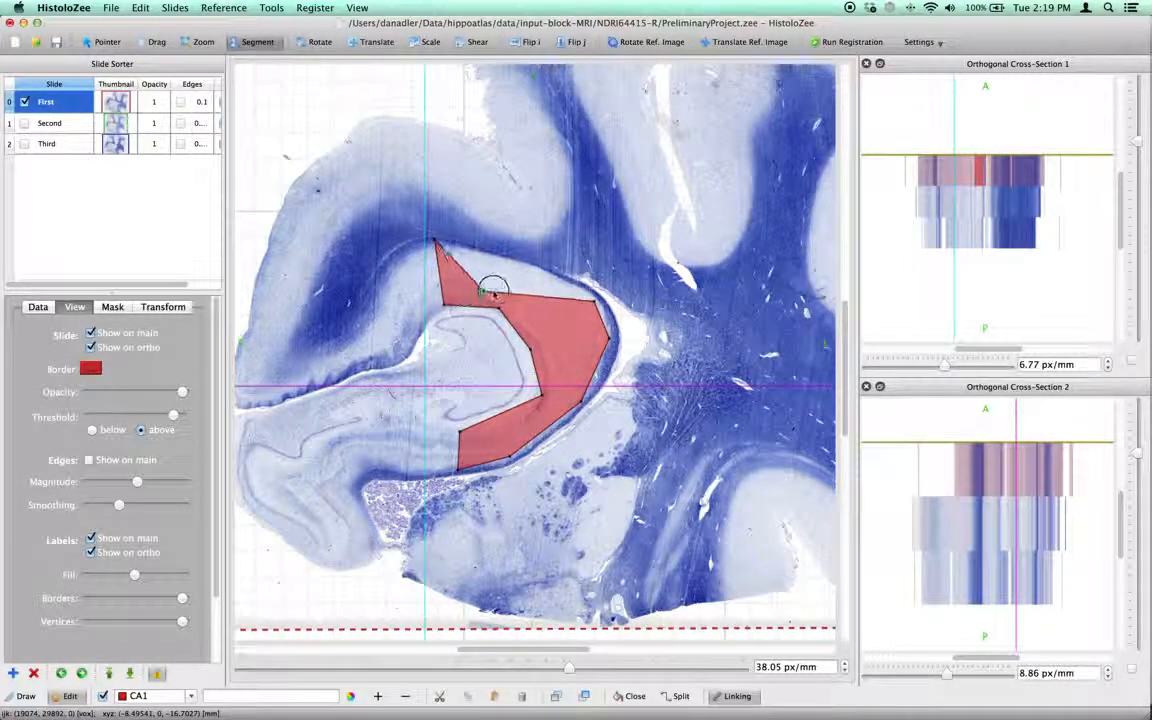
left_click_drag(524, 259, 527, 246)
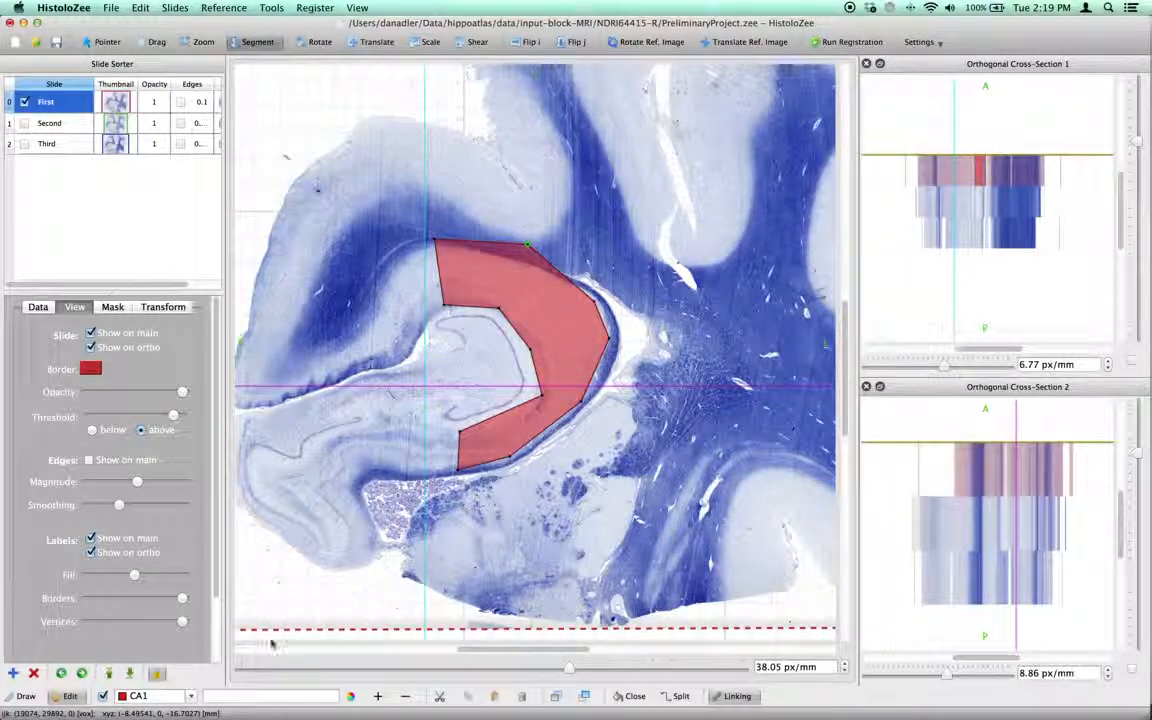
Step: Try Label2 and Label3 on the selected polygon, set it back to CA1 and deselect it
left_click(190, 696)
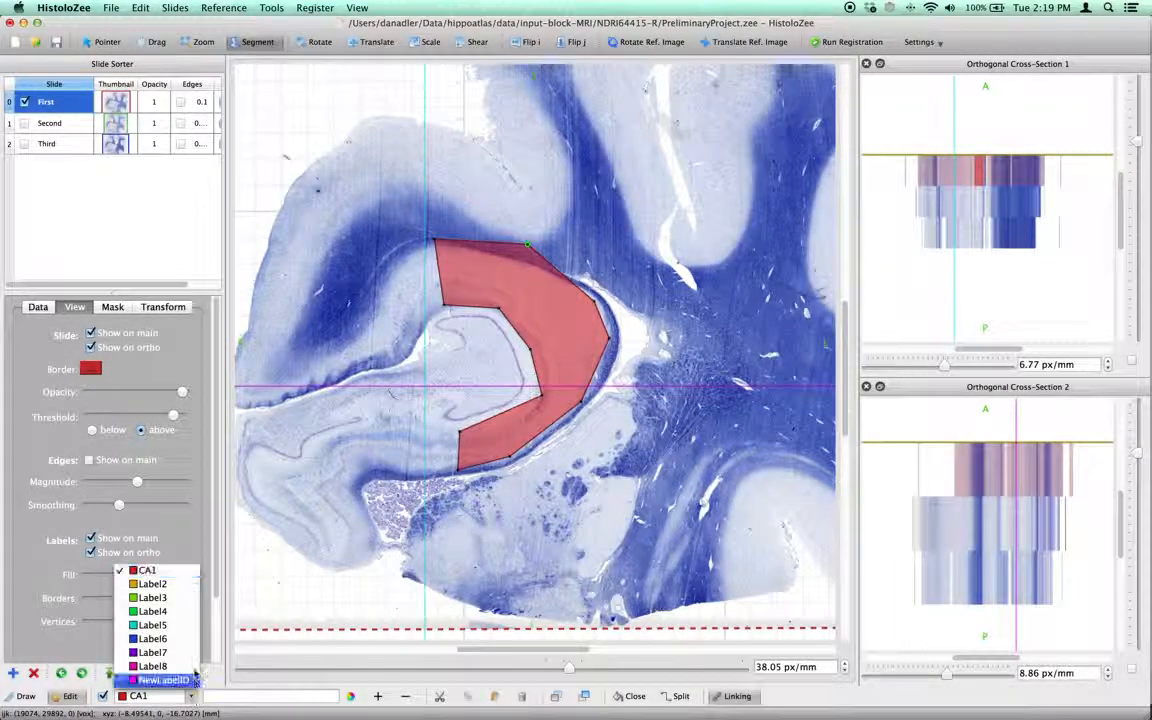
left_click(175, 584)
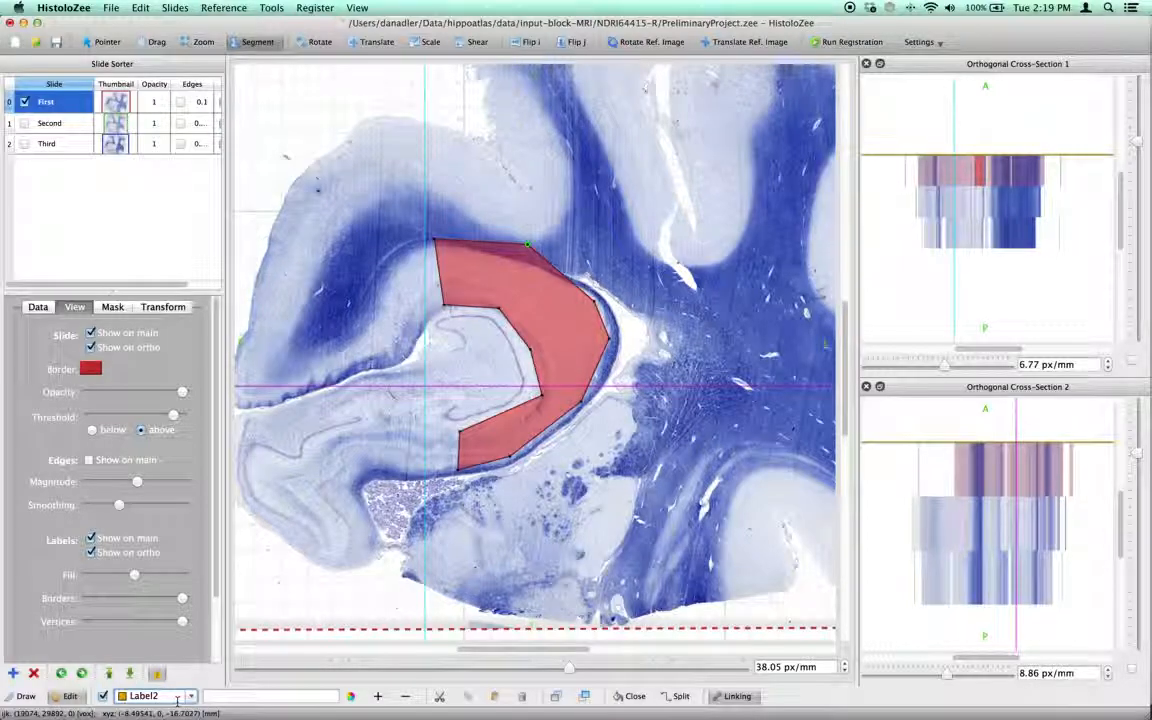
left_click(555, 345)
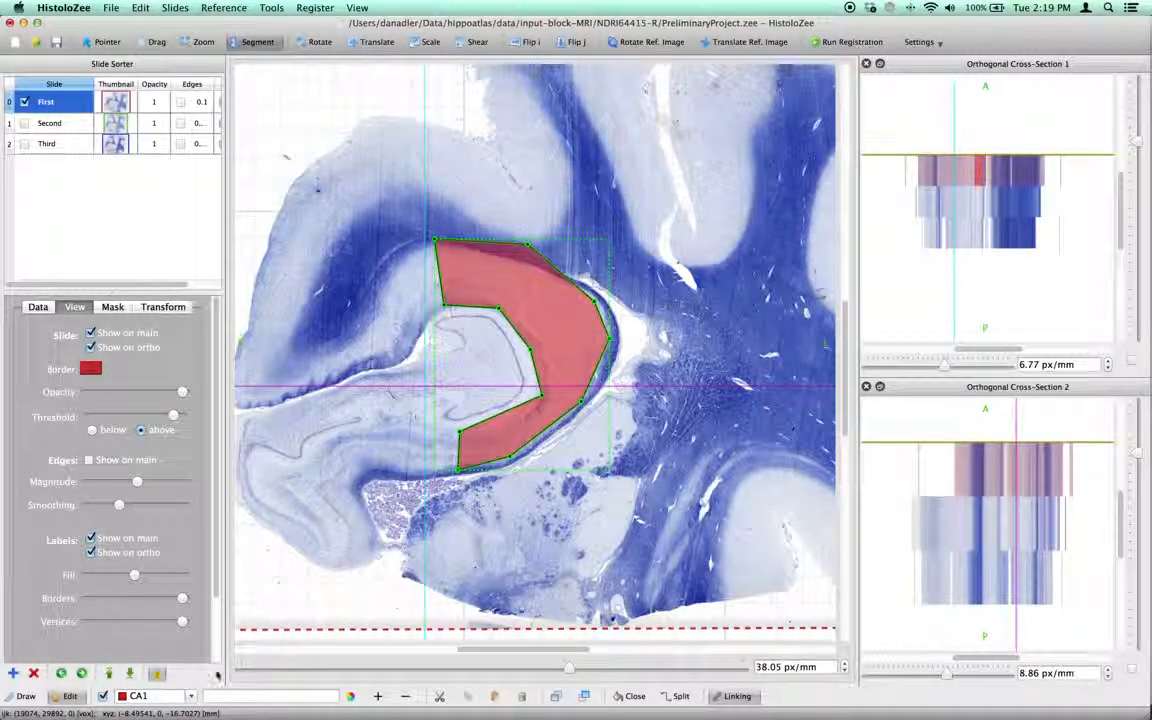
left_click(190, 696)
left_click(180, 585)
left_click(190, 696)
left_click(186, 600)
left_click(190, 696)
left_click(165, 568)
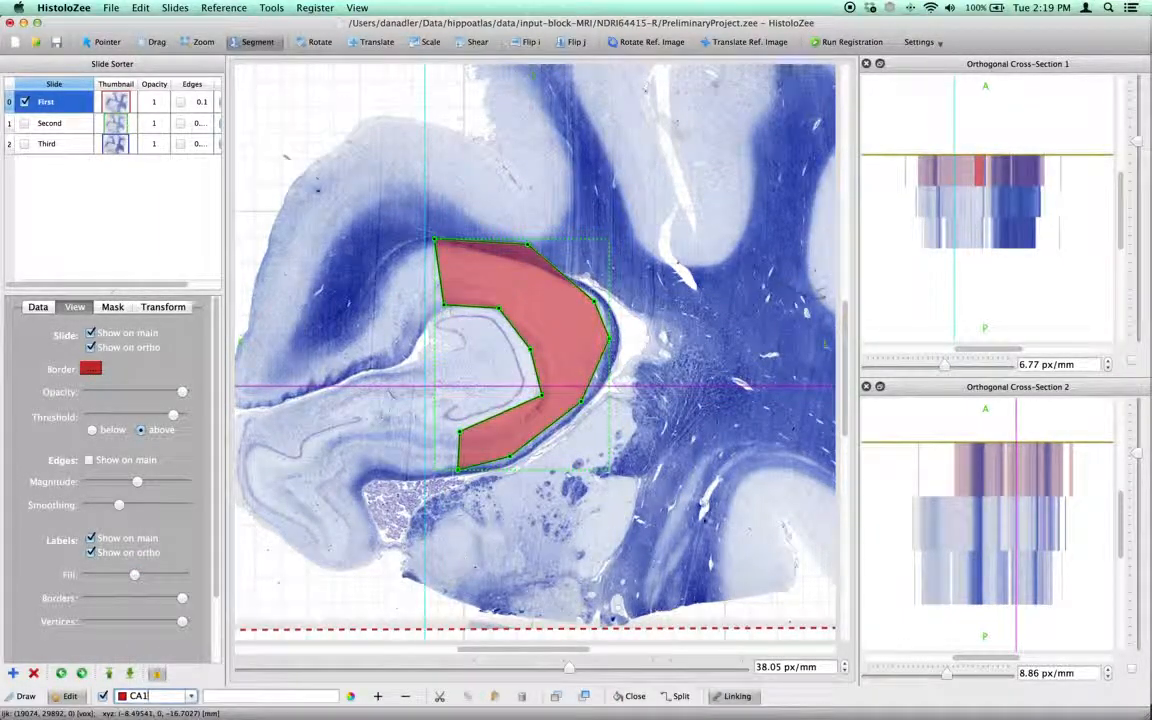
left_click(577, 419)
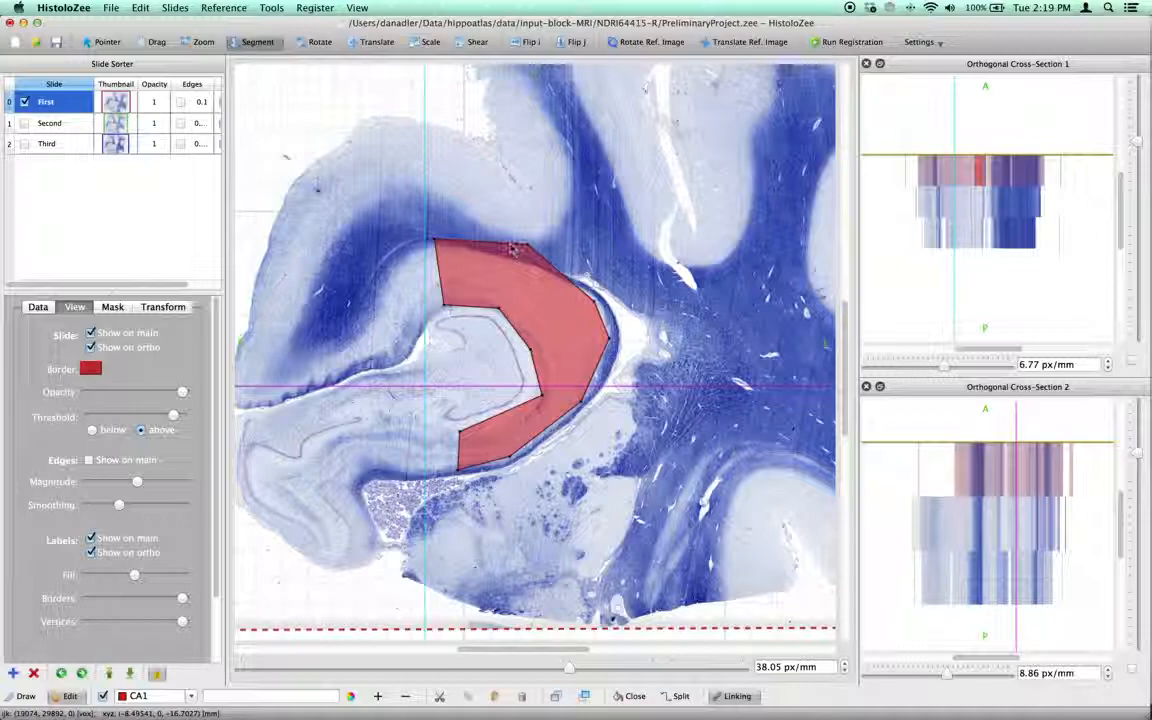
Step: Insert additional vertices along the CA1 polygon's upper edge by selecting that edge and splitting it repeatedly
key("z")
left_click_drag(512, 303, 480, 58)
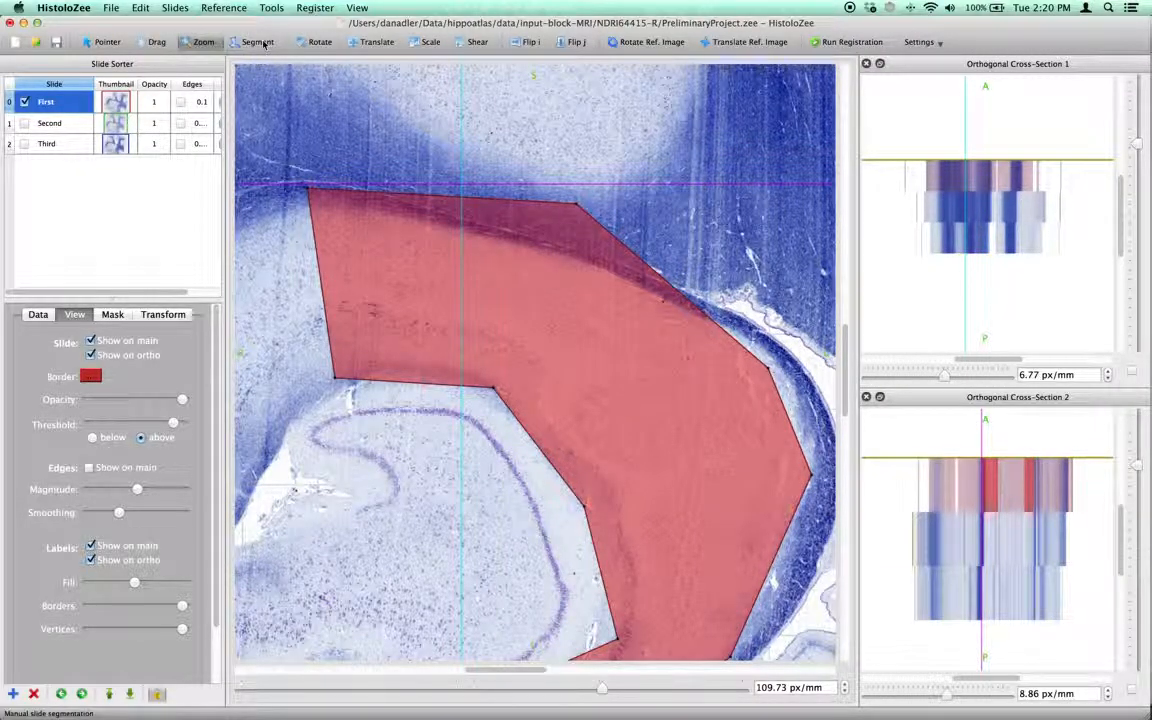
left_click(258, 42)
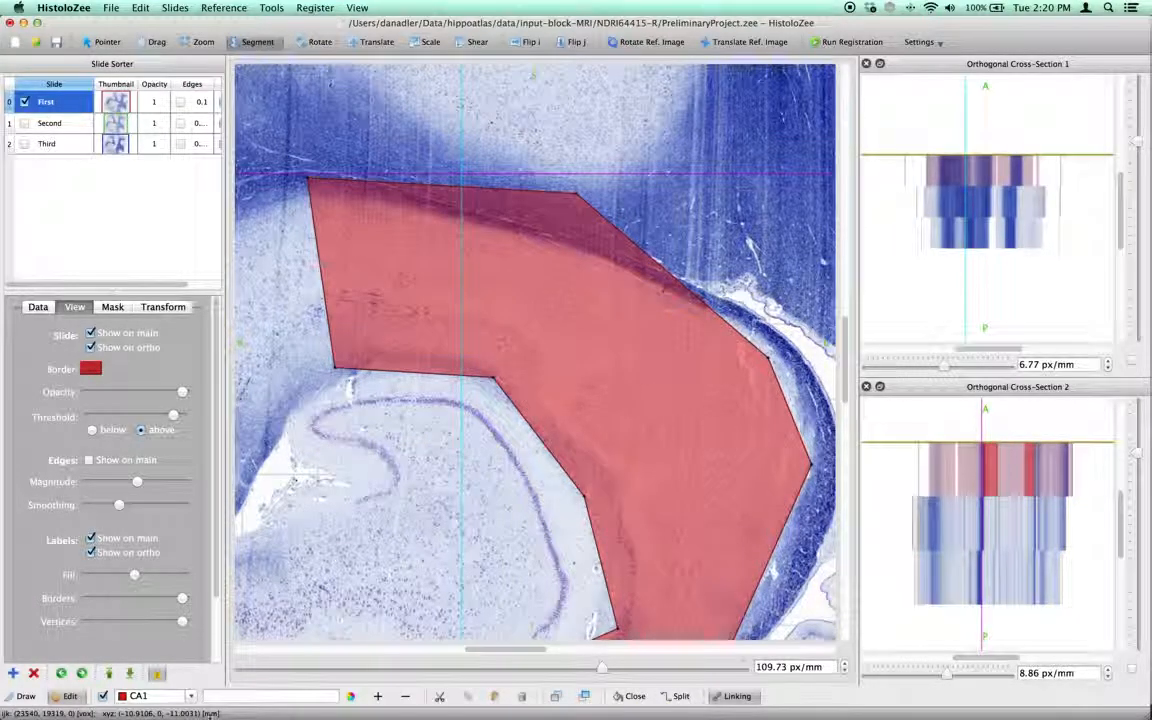
left_click(70, 697)
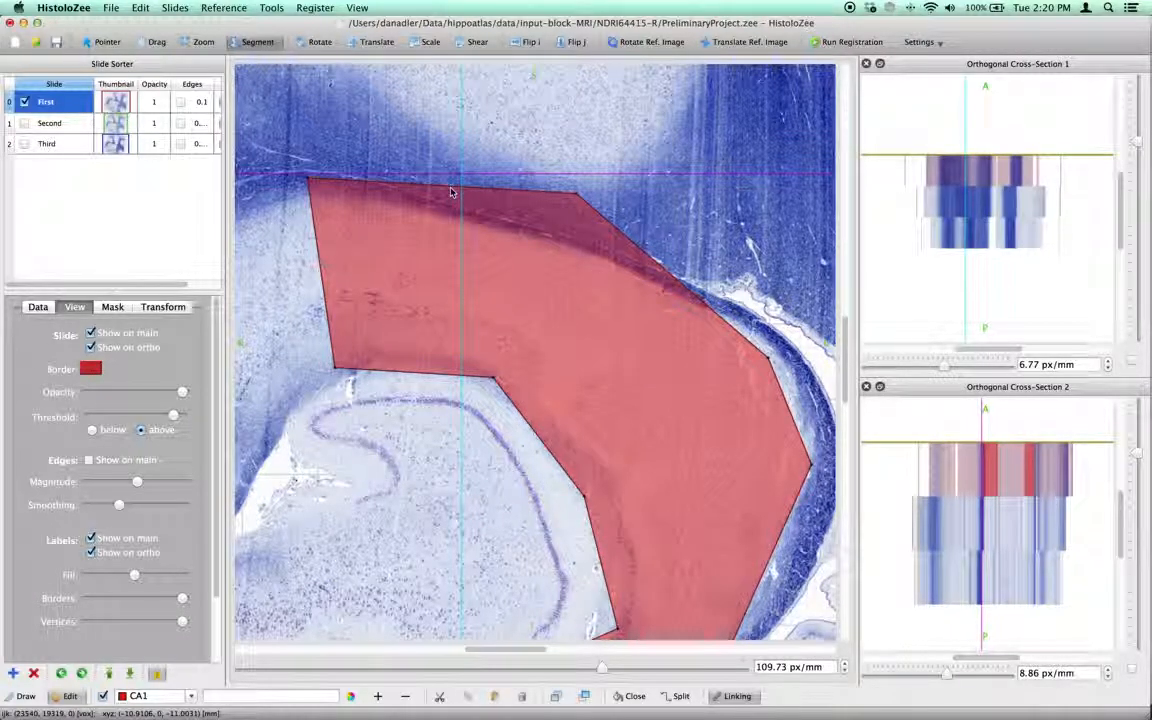
left_click(453, 192)
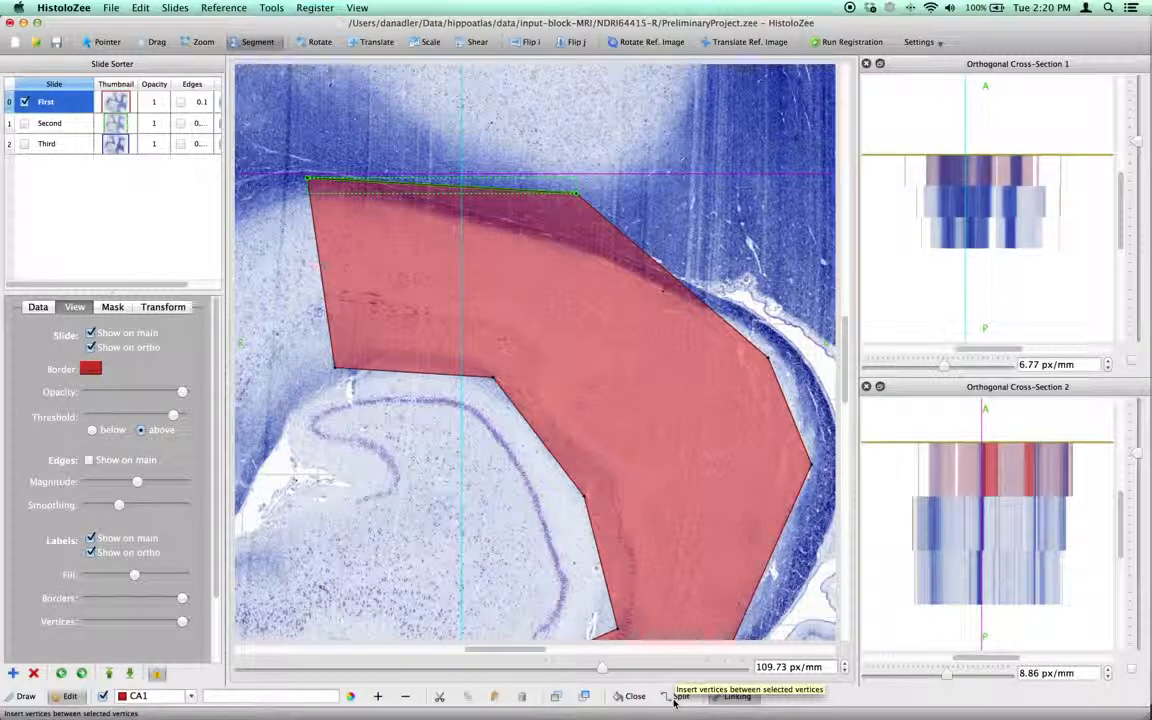
left_click(675, 699)
left_click(675, 699)
left_click(675, 699)
left_click(675, 699)
Step: Raise a few inserted vertices into a bump on the polygon's upper edge and lower the vertices at its upper inner end
left_click(672, 235)
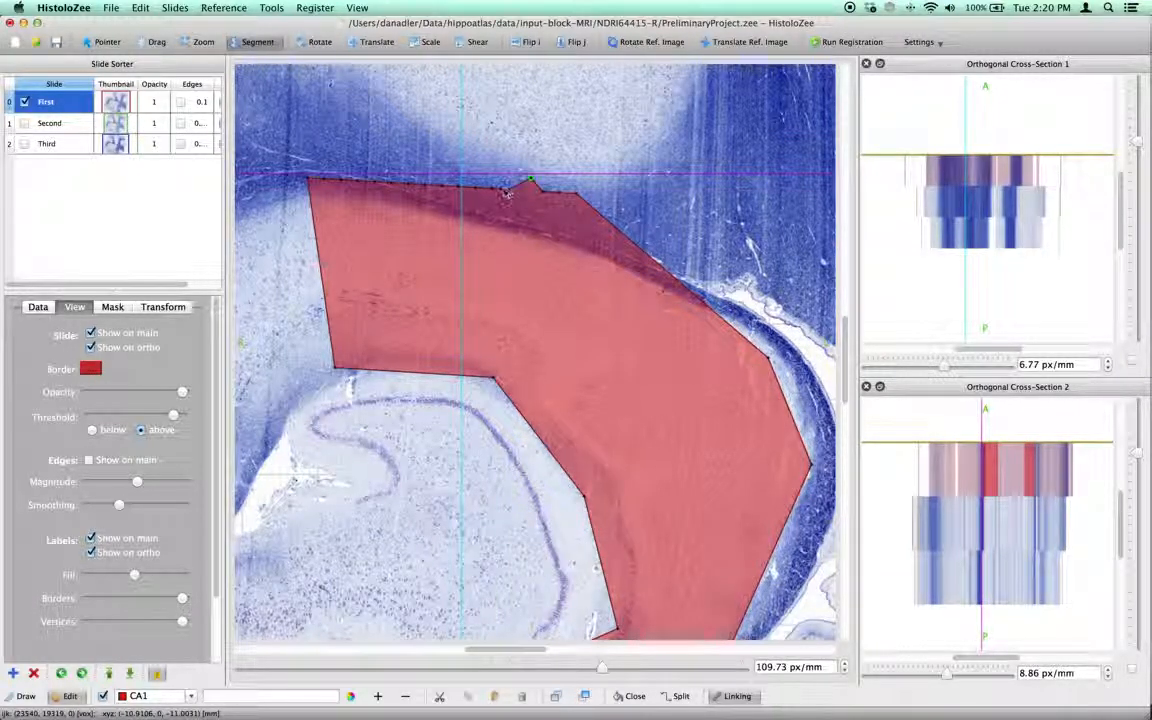
left_click_drag(503, 190, 509, 165)
left_click_drag(318, 259, 309, 306)
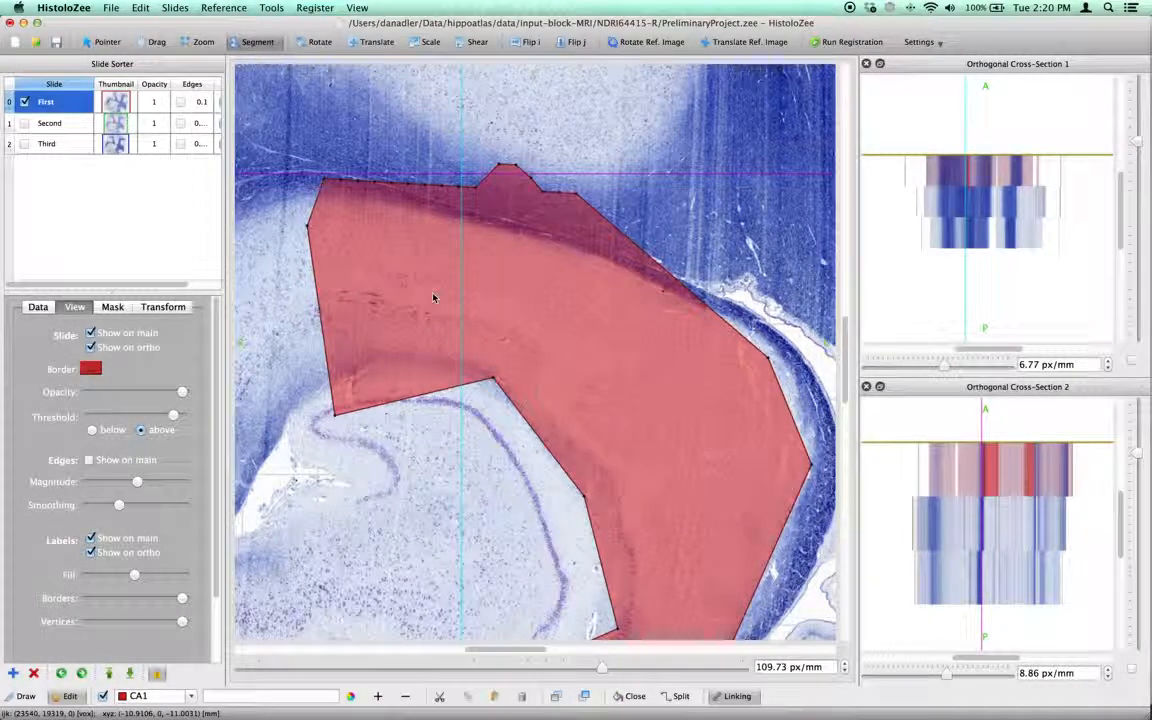
Step: Examine the CA1 polygon's reshaped upper edge against the tissue at high magnification and zoom back out
left_click(371, 43)
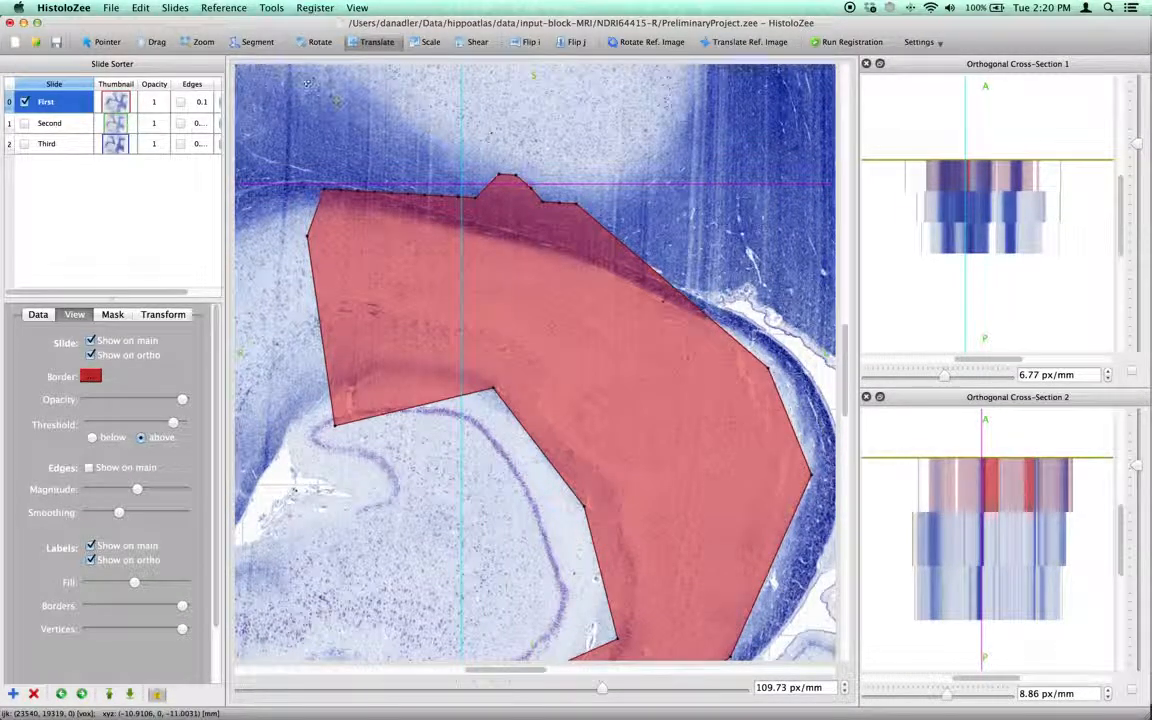
left_click(190, 42)
left_click_drag(475, 232, 465, 157)
scroll(465, 159, "up", 3)
left_click_drag(502, 237, 508, 215)
scroll(510, 214, "up", 5)
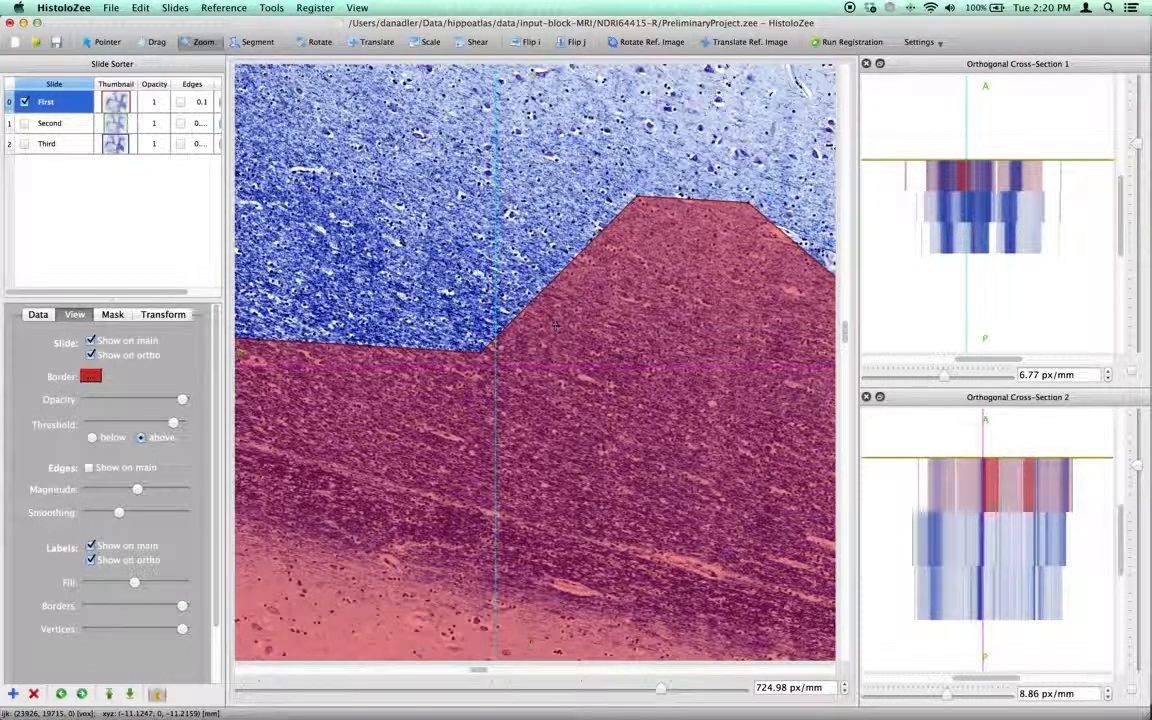
scroll(216, 321, "down", 3)
scroll(371, 378, "down", 3)
scroll(371, 378, "down", 5)
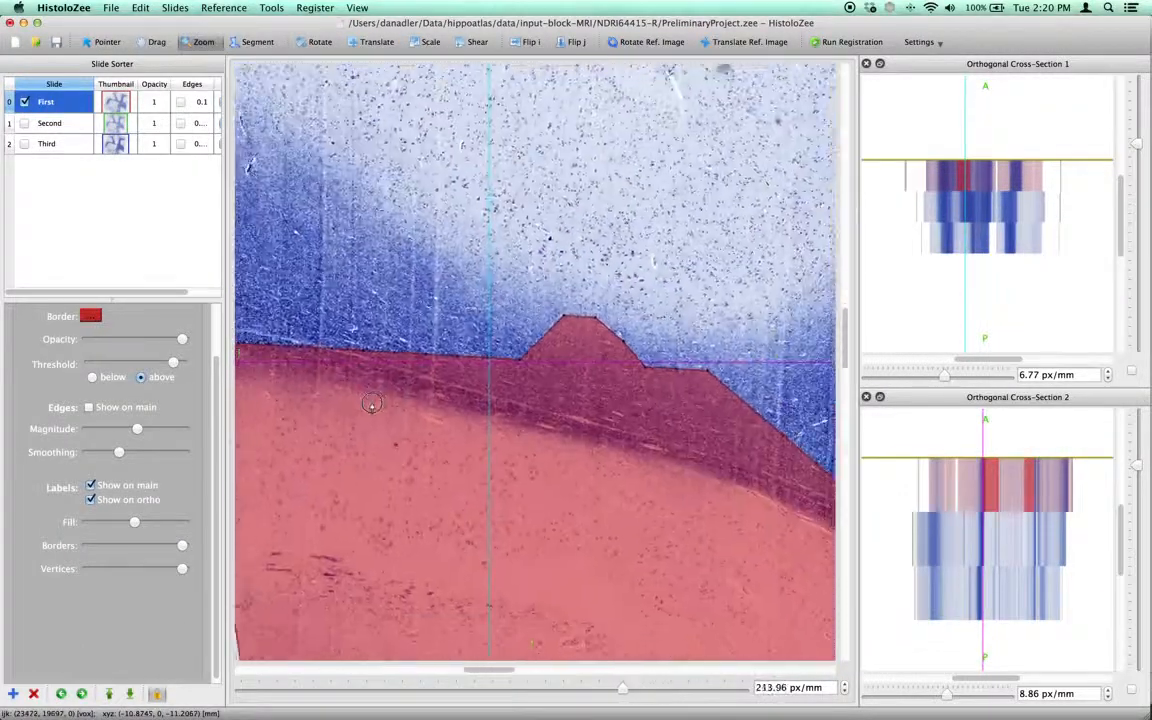
scroll(347, 281, "down", 5)
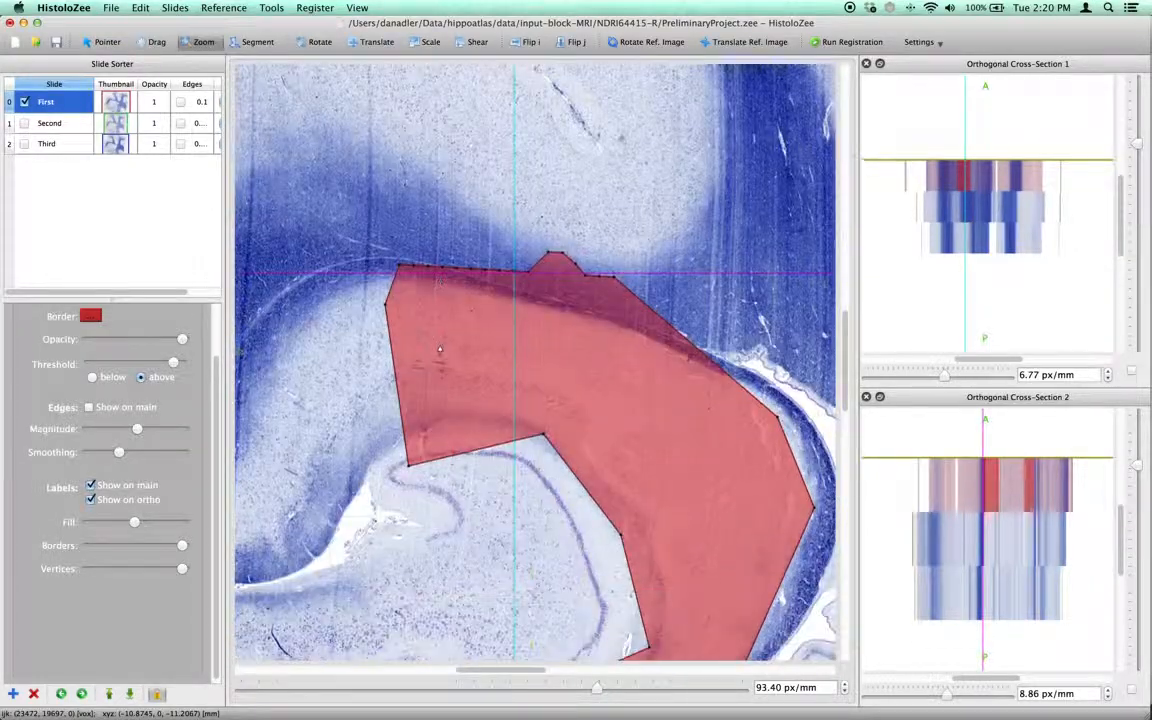
Step: Try fully transparent label borders and vertices on the slide, and bring both back to full opacity
scroll(347, 281, "up", 2)
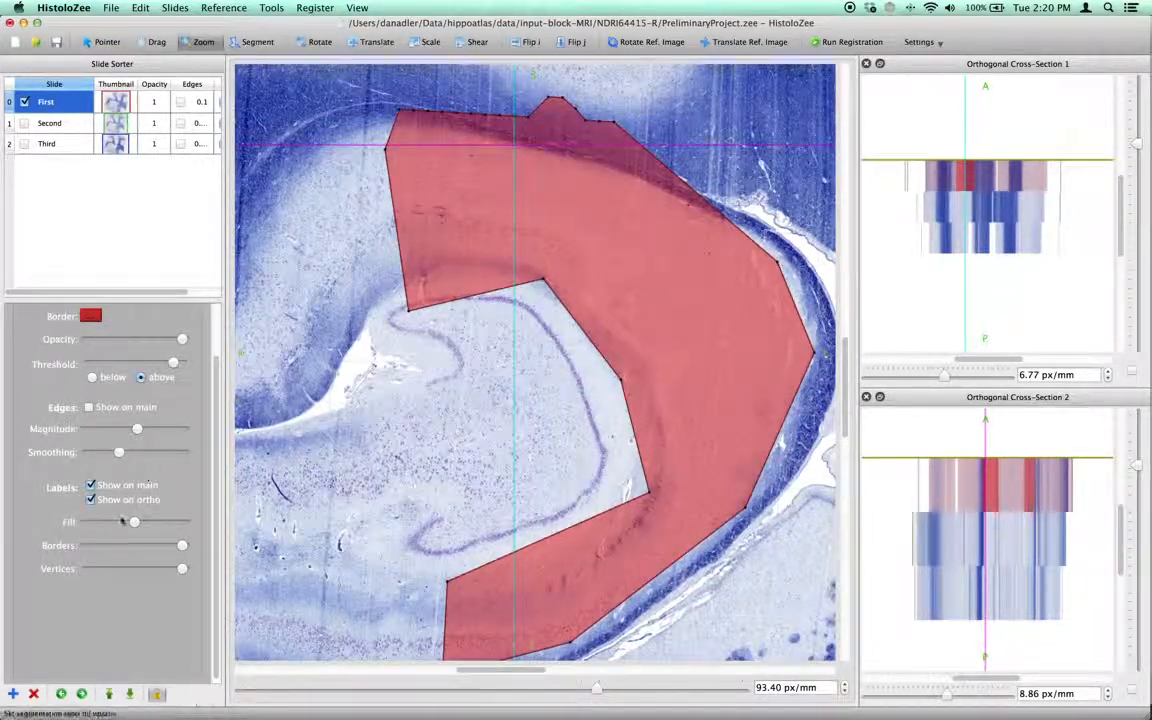
scroll(213, 383, "up", 3)
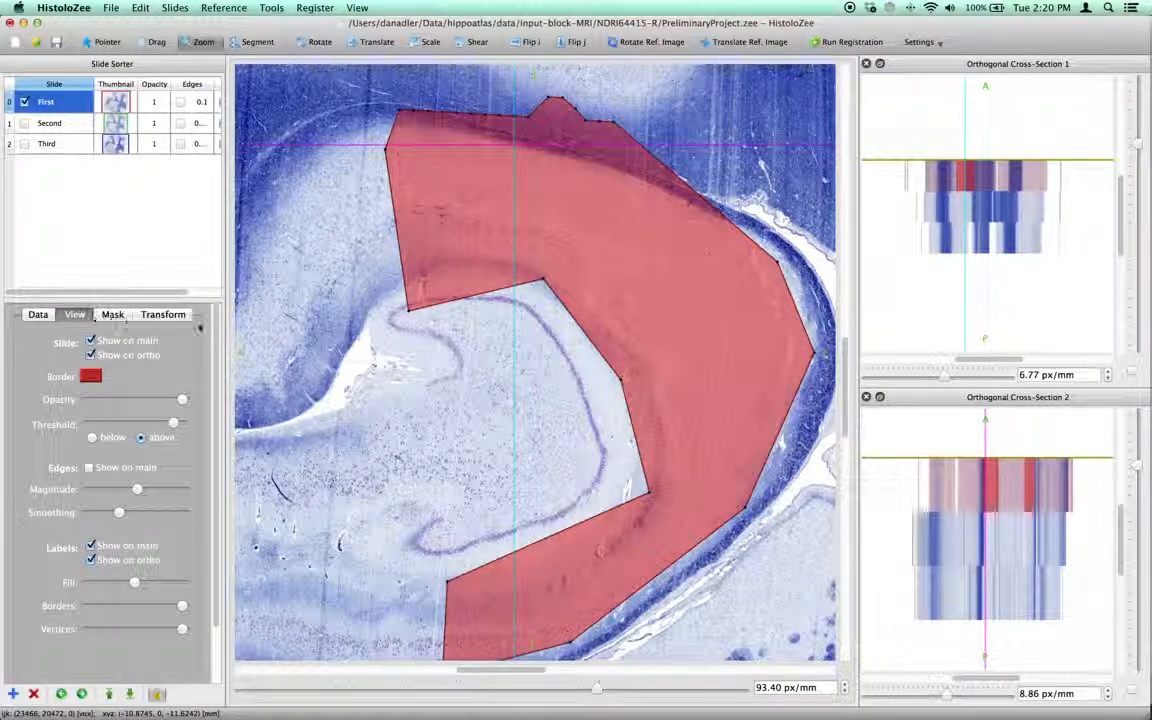
scroll(214, 352, "down", 3)
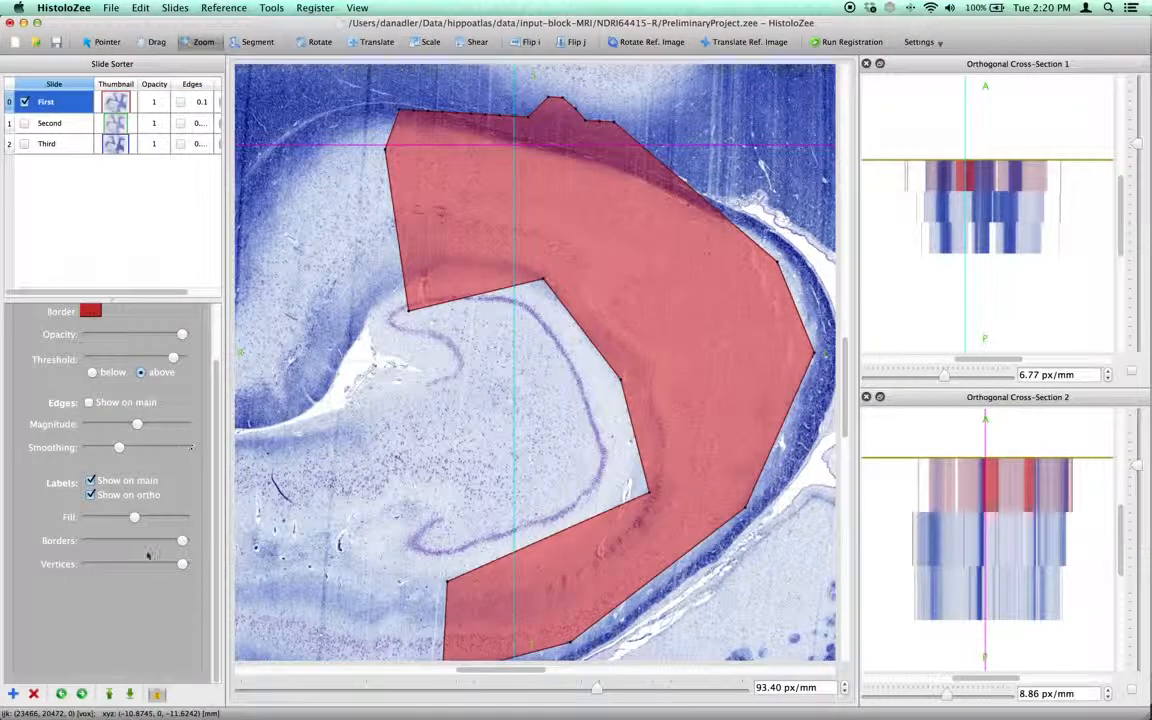
left_click_drag(134, 517, 1, 540)
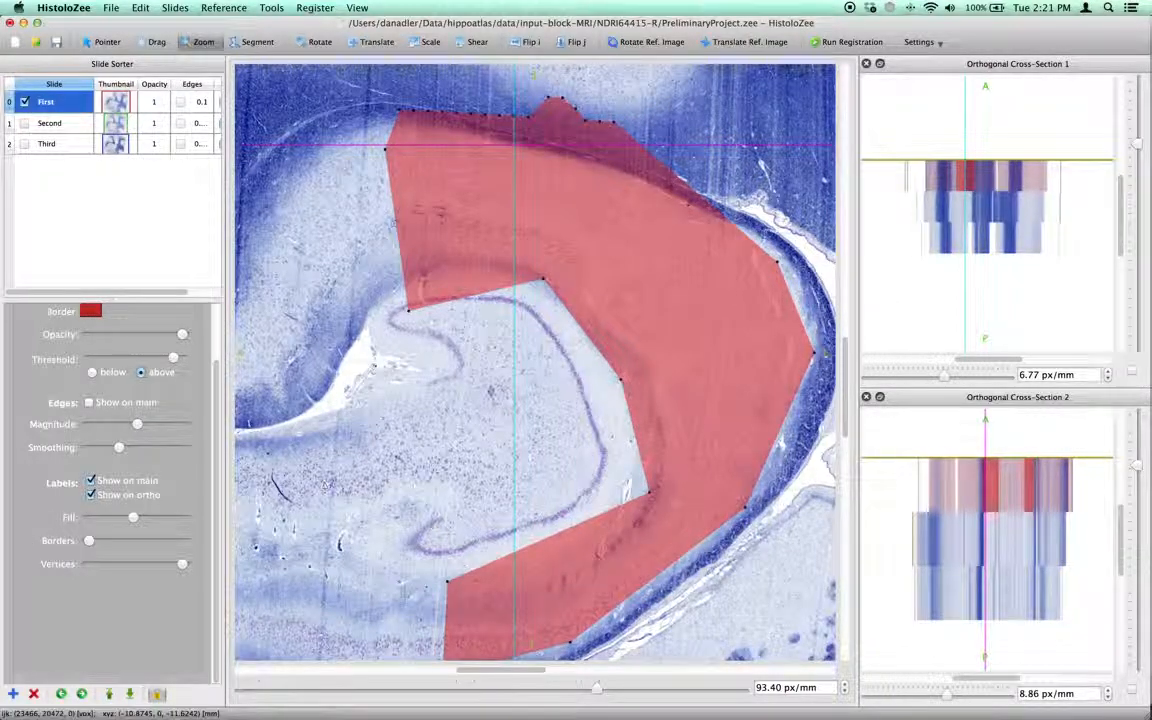
left_click_drag(176, 564, 1, 562)
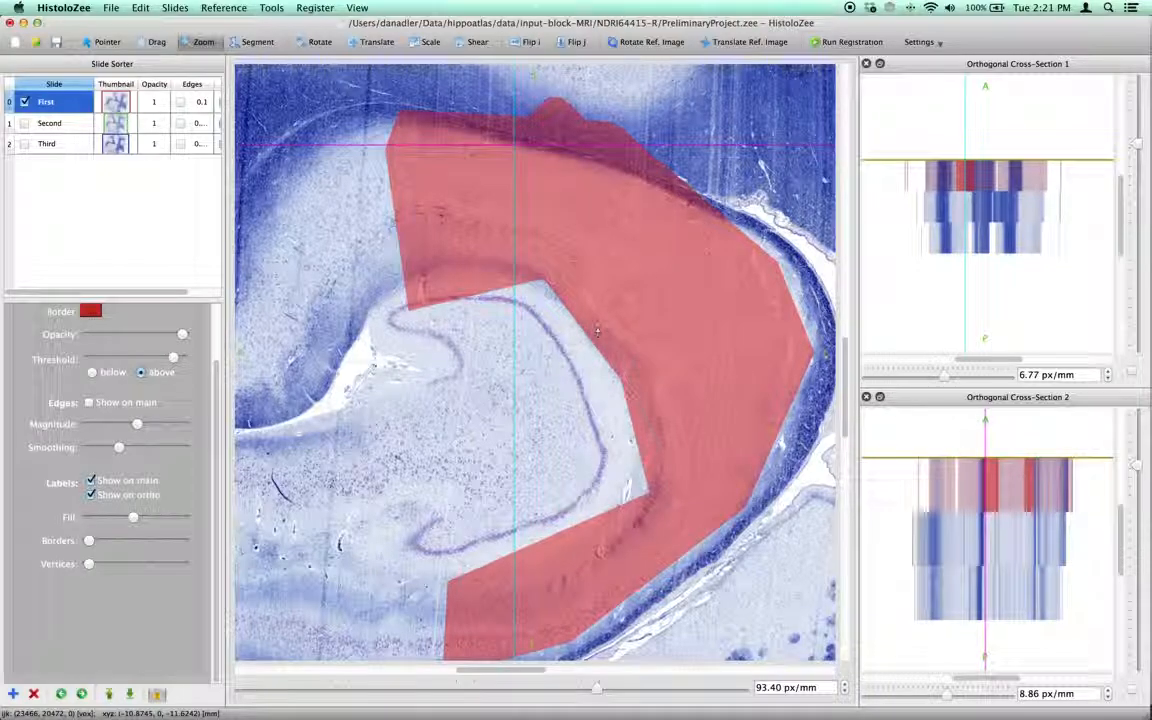
left_click_drag(501, 572, 504, 552)
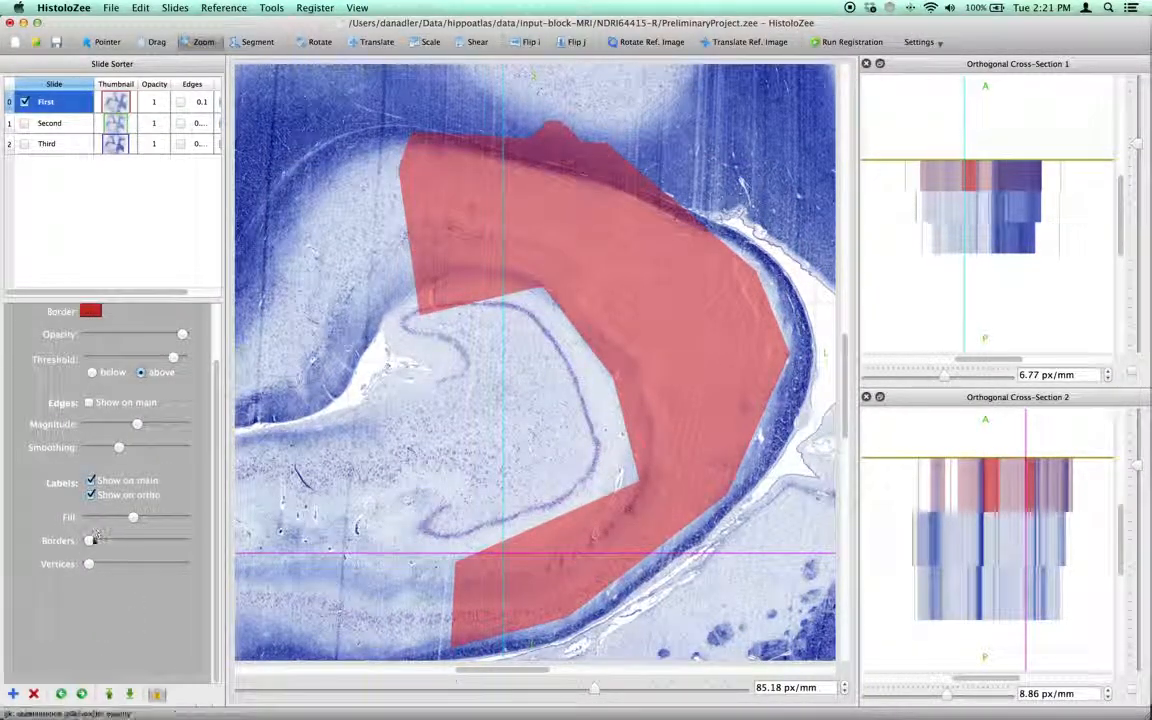
left_click_drag(87, 543, 206, 543)
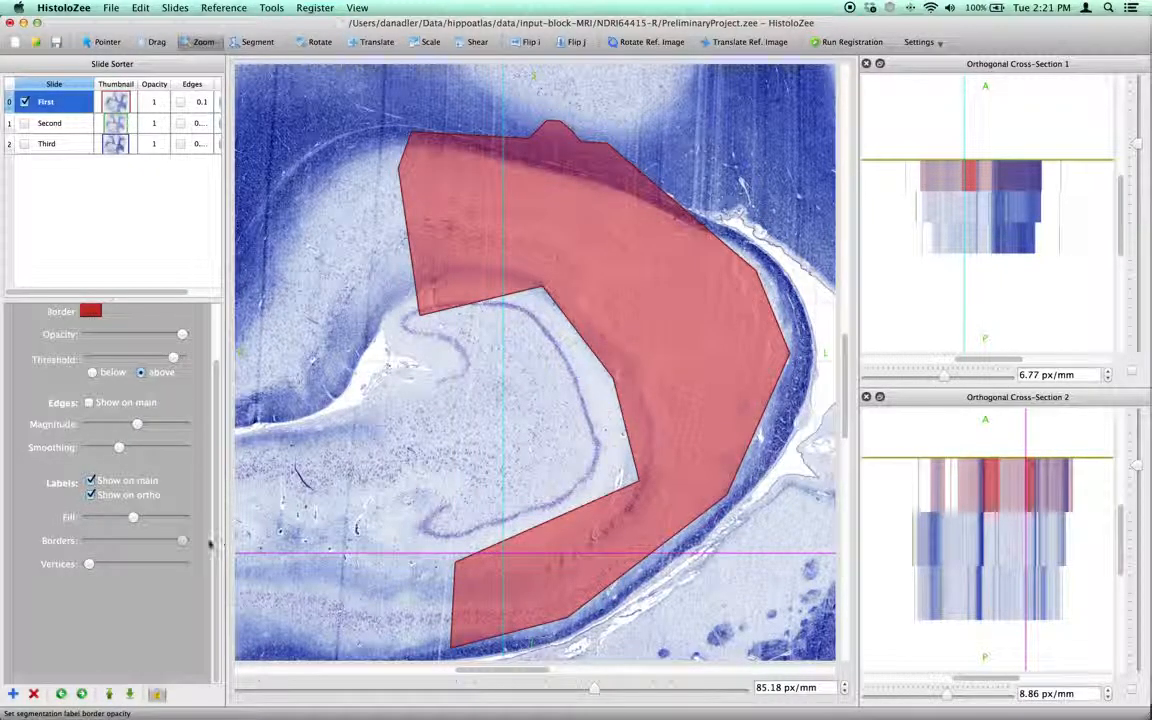
left_click_drag(90, 564, 198, 567)
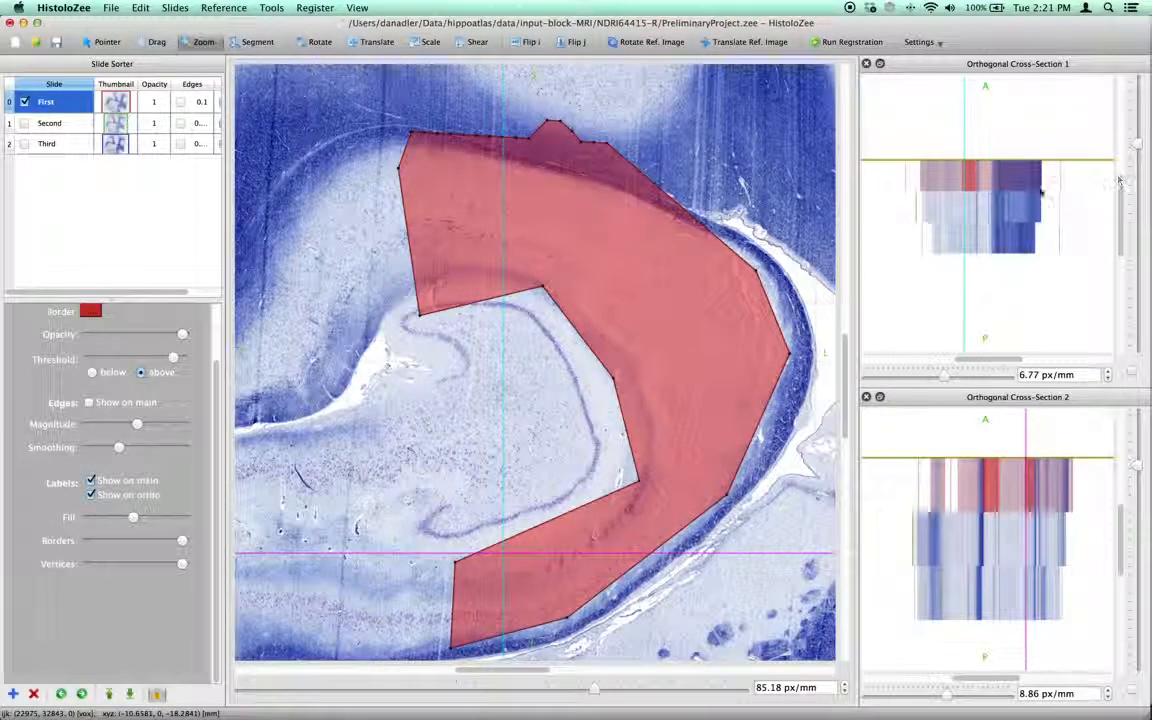
Step: Examine how the CA1 label appears in the orthogonal cross-sections by moving the crosshair across the polygon and the surrounding tissue
left_click(985, 177)
left_click(954, 375)
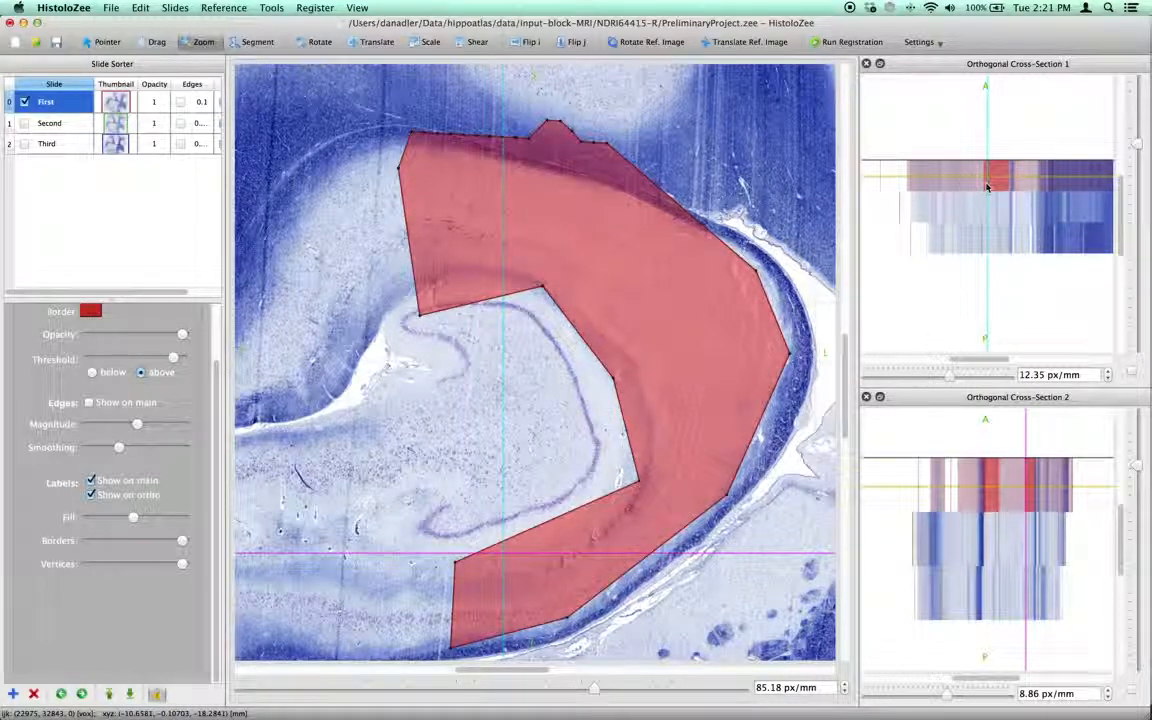
left_click_drag(1012, 181, 1008, 180)
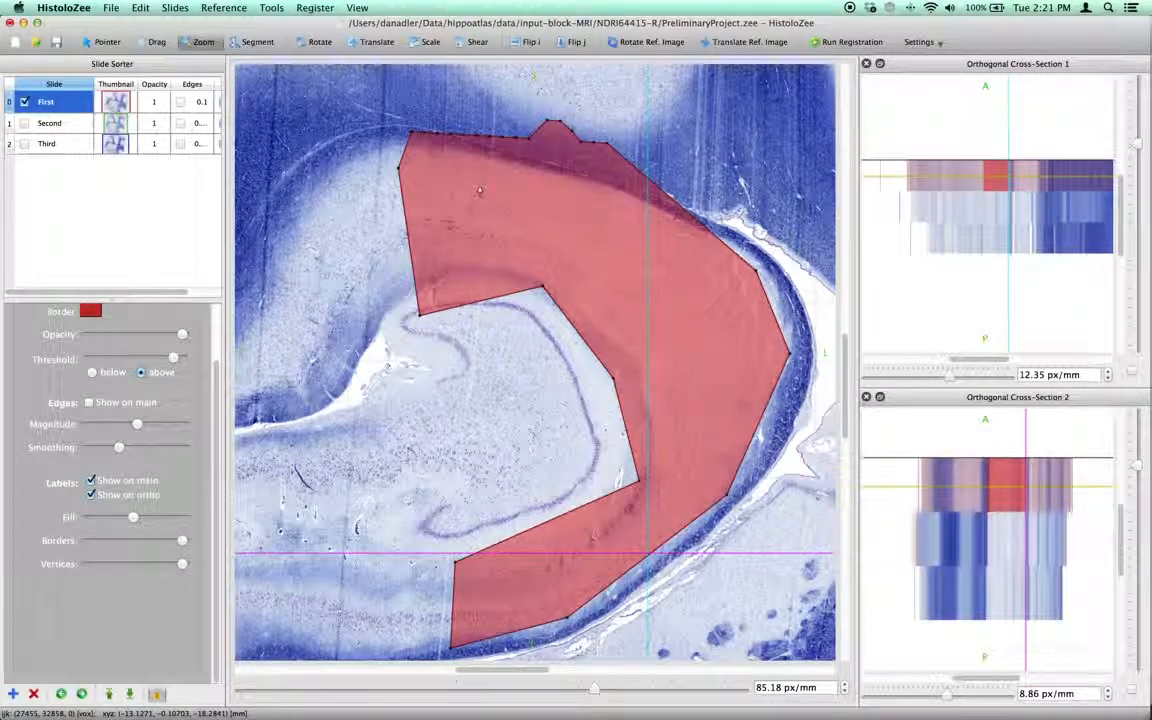
left_click_drag(494, 244, 496, 262)
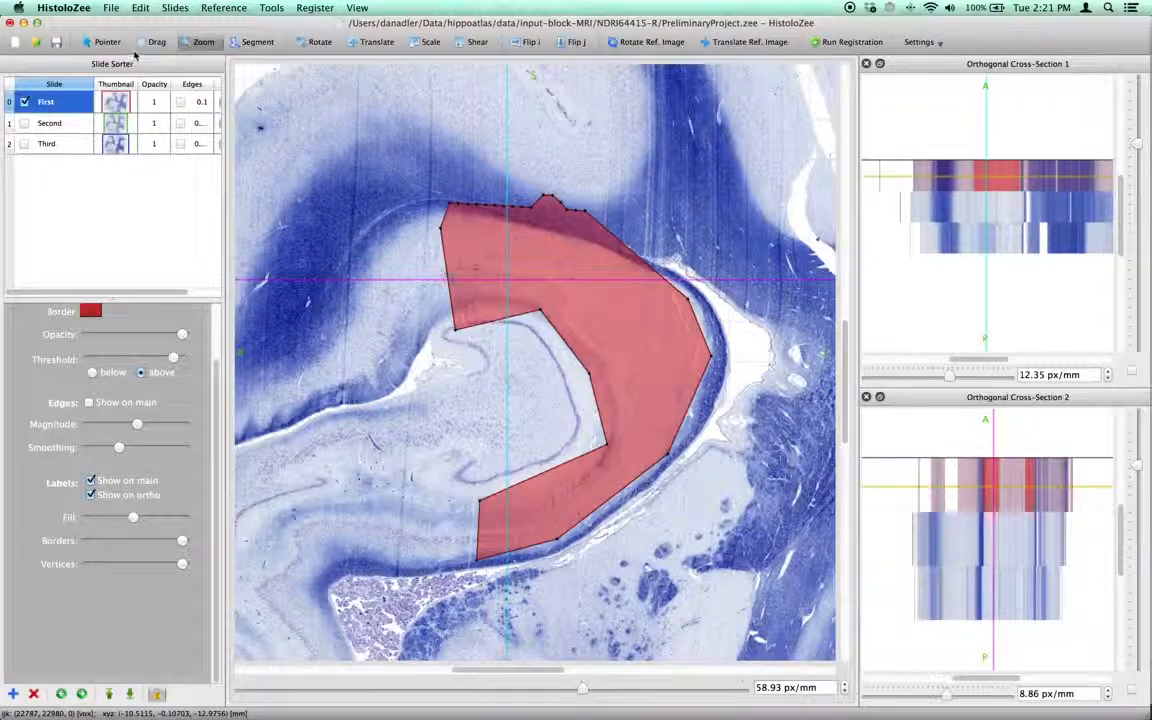
left_click(113, 45)
left_click_drag(567, 285, 505, 148)
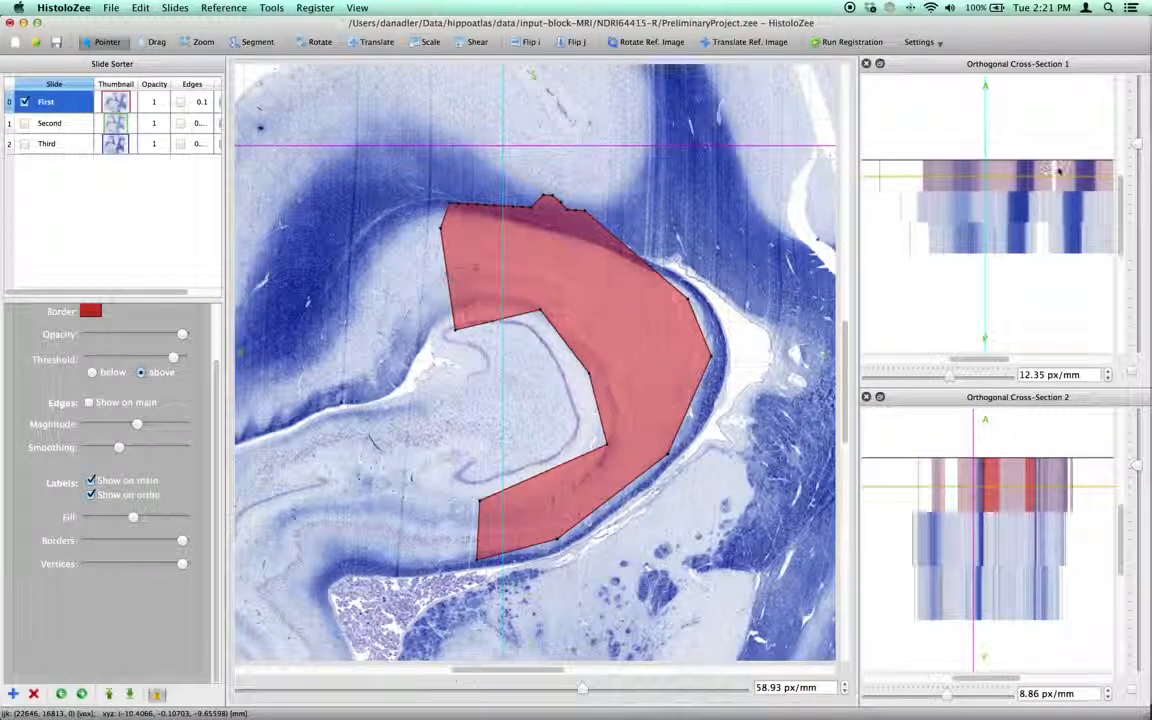
left_click_drag(478, 150, 475, 255)
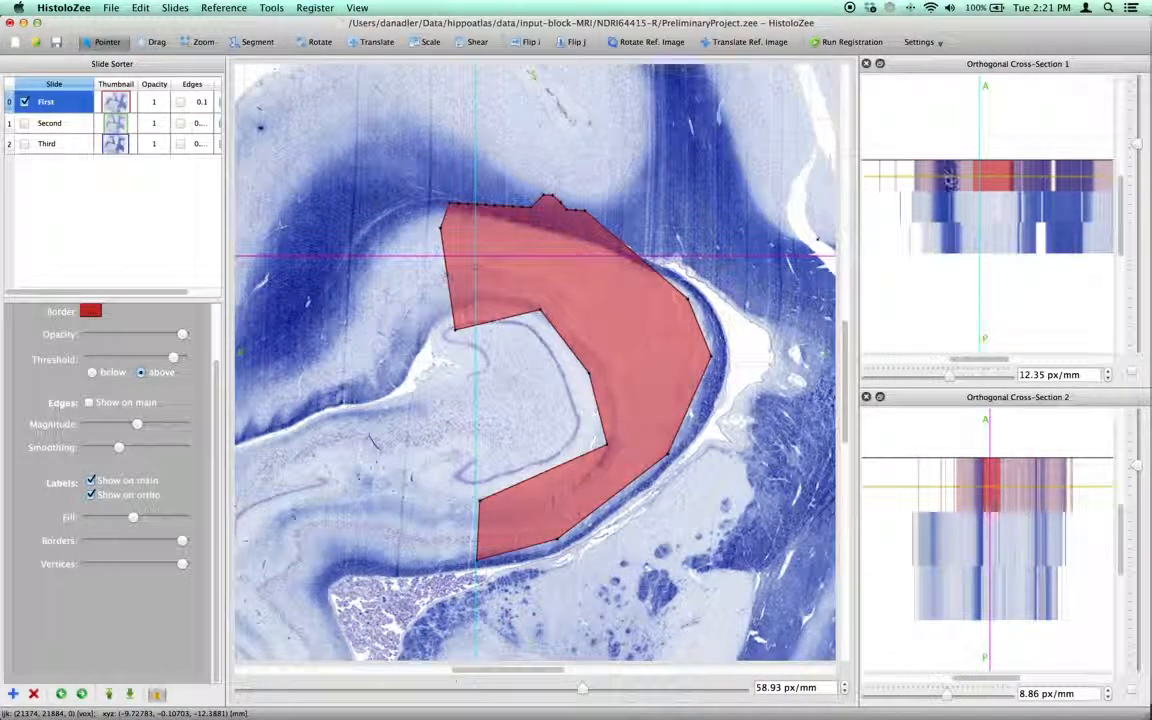
left_click(575, 229)
left_click_drag(572, 247, 531, 511)
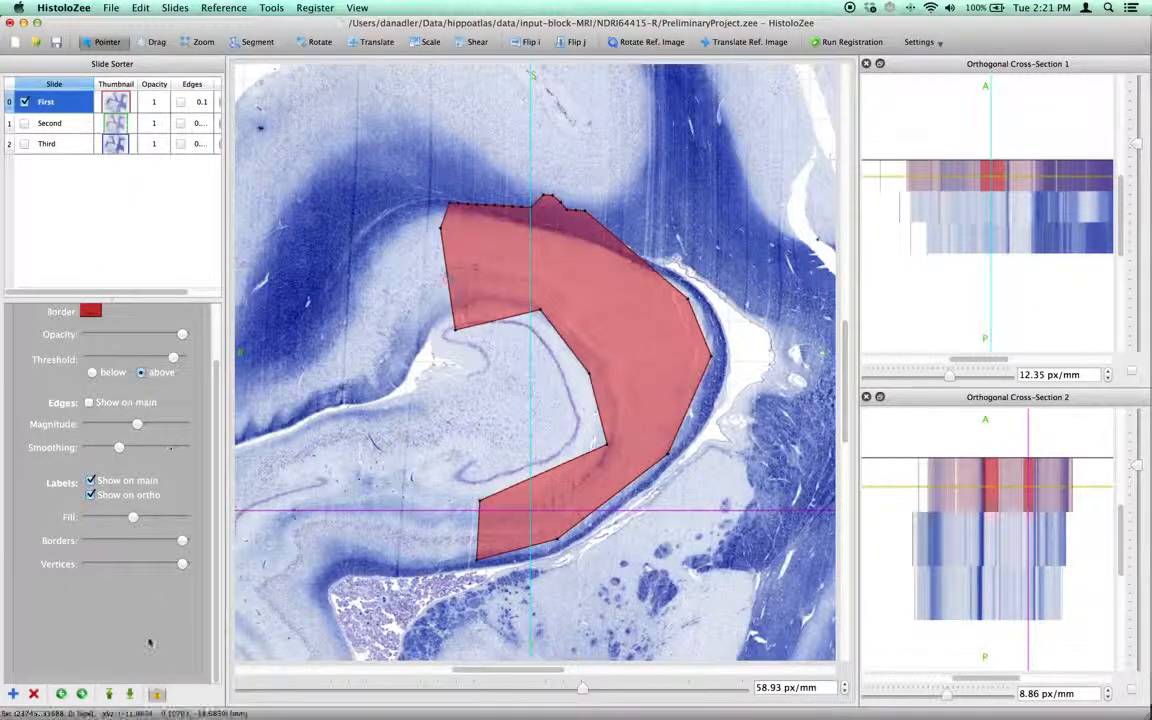
Step: Move the whole CA1 polygon slightly up and left over the tissue in segmentation edit mode
left_click(246, 44)
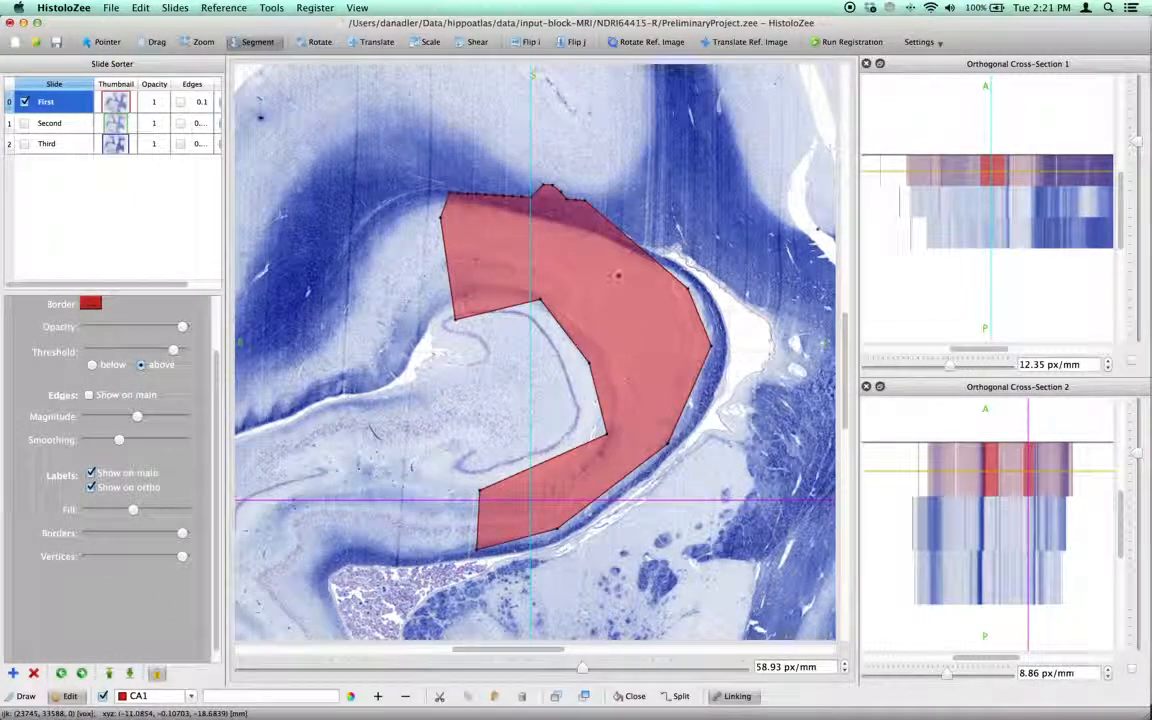
mouse_move(600, 279)
left_mouse_down()
mouse_move(468, 298)
mouse_move(694, 293)
mouse_move(442, 316)
mouse_move(597, 342)
mouse_move(566, 354)
mouse_move(585, 505)
mouse_move(597, 272)
mouse_move(515, 400)
mouse_move(663, 303)
mouse_move(540, 314)
mouse_move(597, 267)
left_mouse_up()
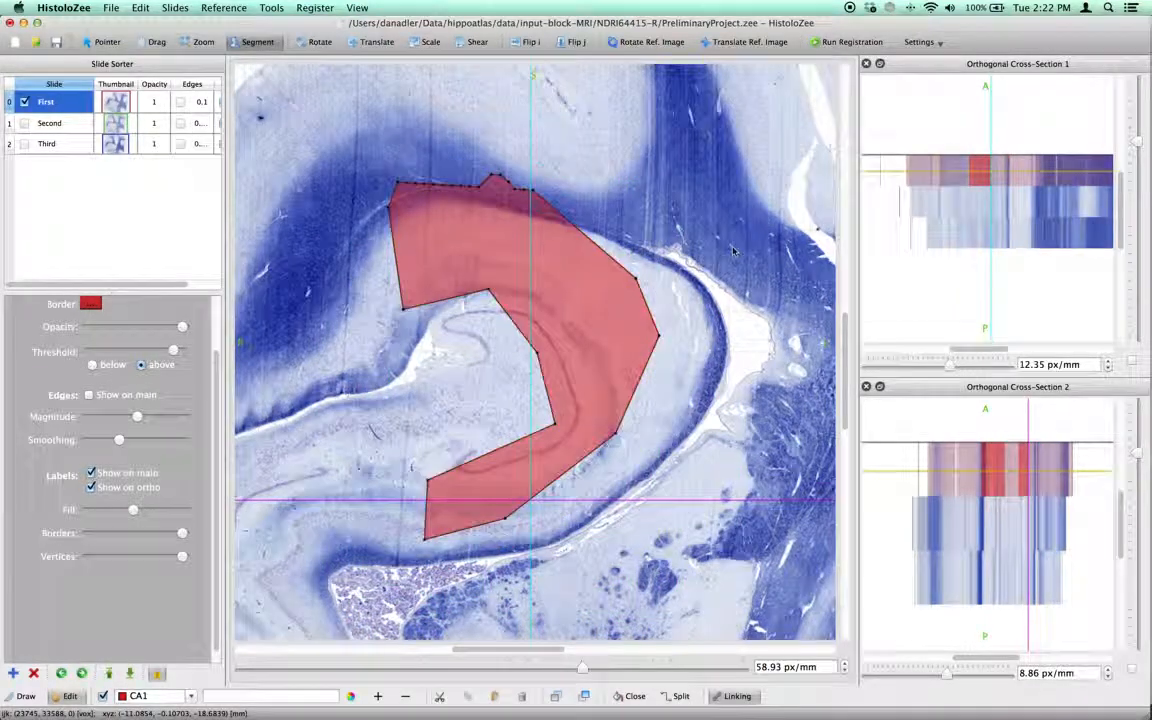
Step: Switch to drawing, choose Label2, rename it CA2 and give it the description "Cornu Ammonus 2"
left_click(22, 696)
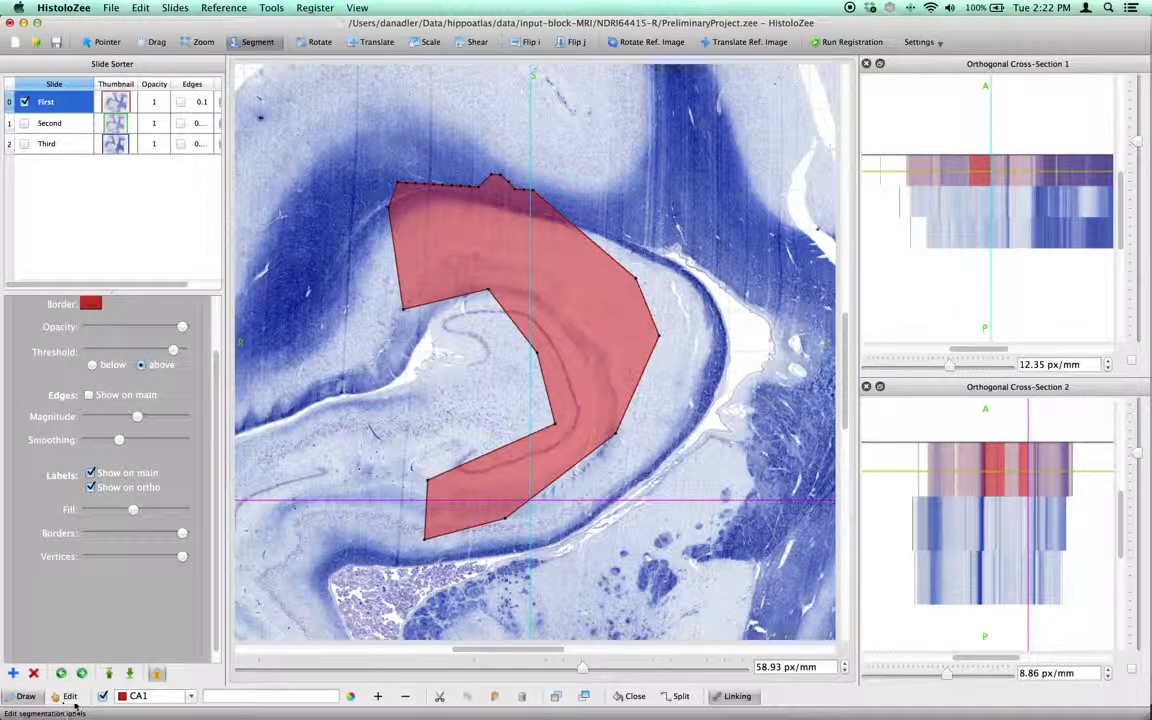
left_click(191, 697)
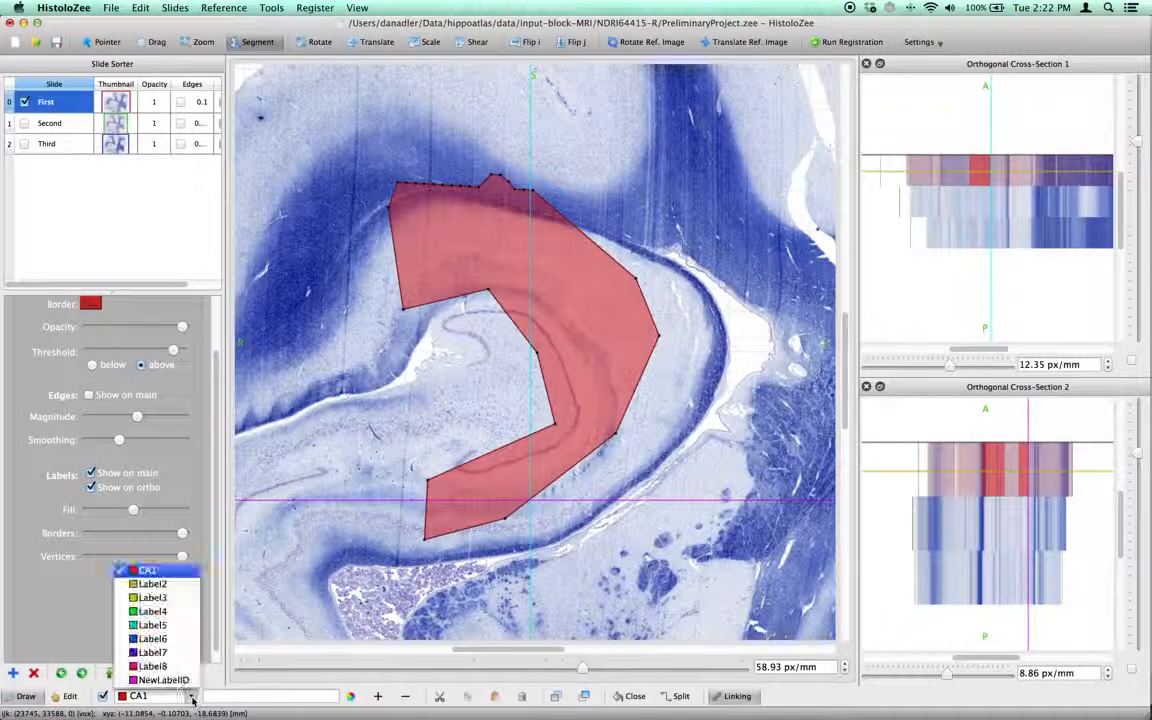
left_click(165, 585)
double_click(153, 698)
type("C")
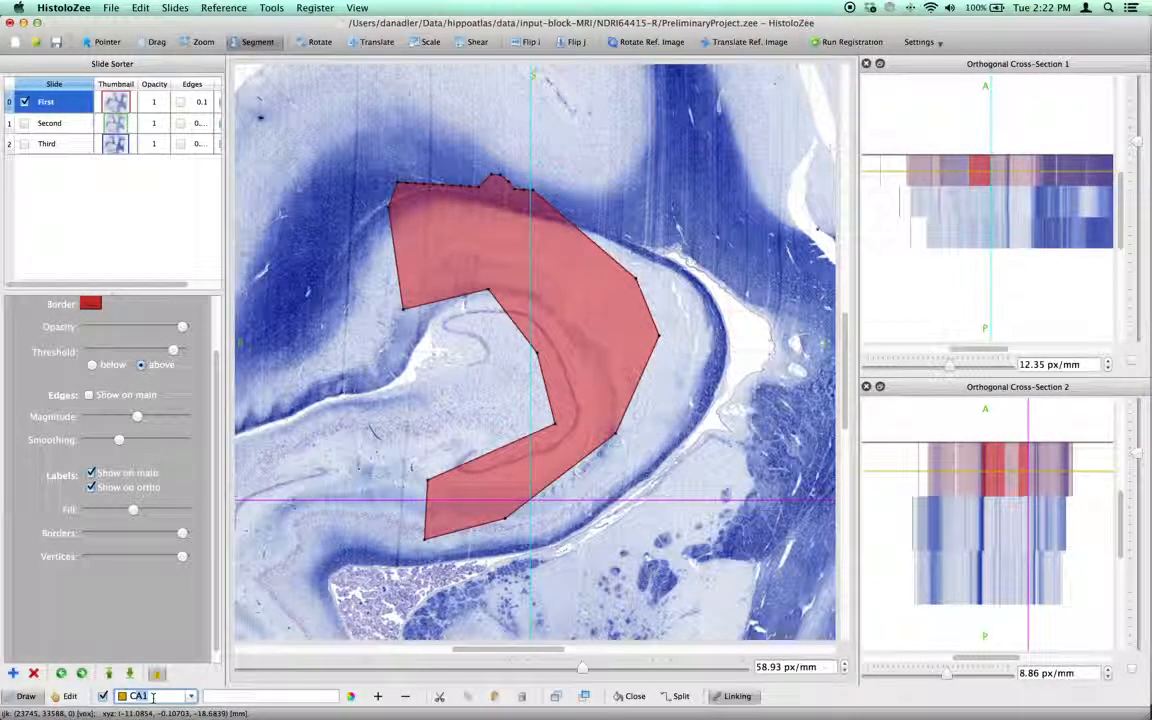
left_click(247, 692)
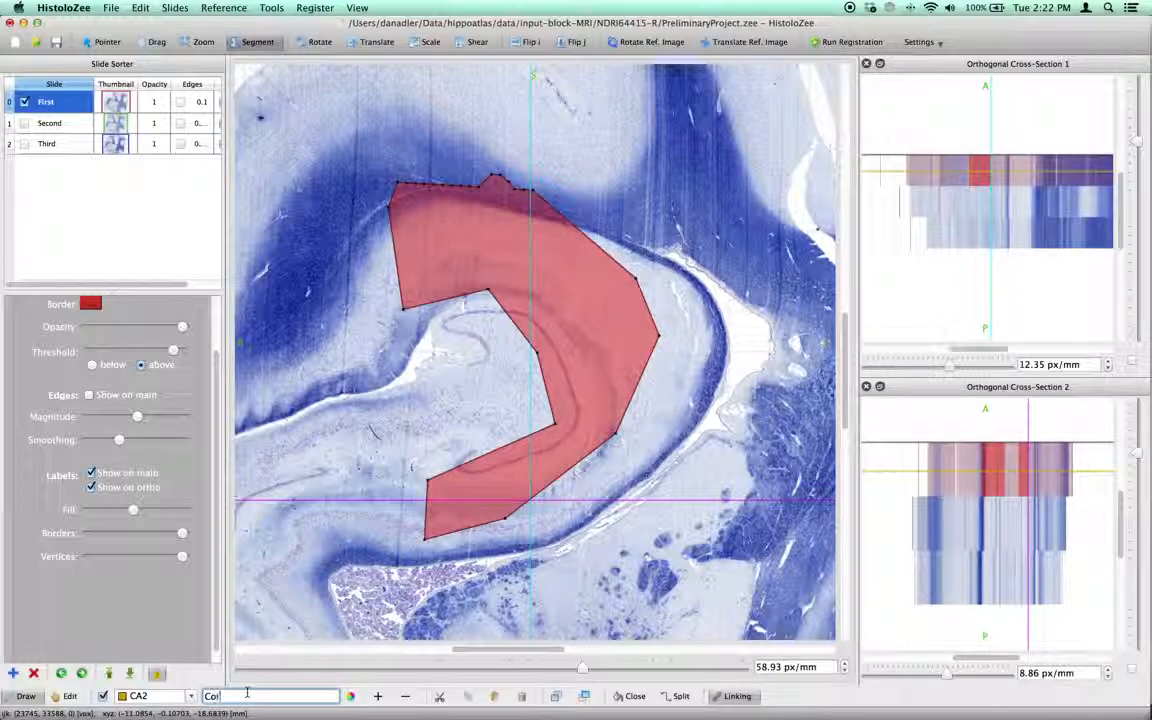
type("Cornu Ammonus 2")
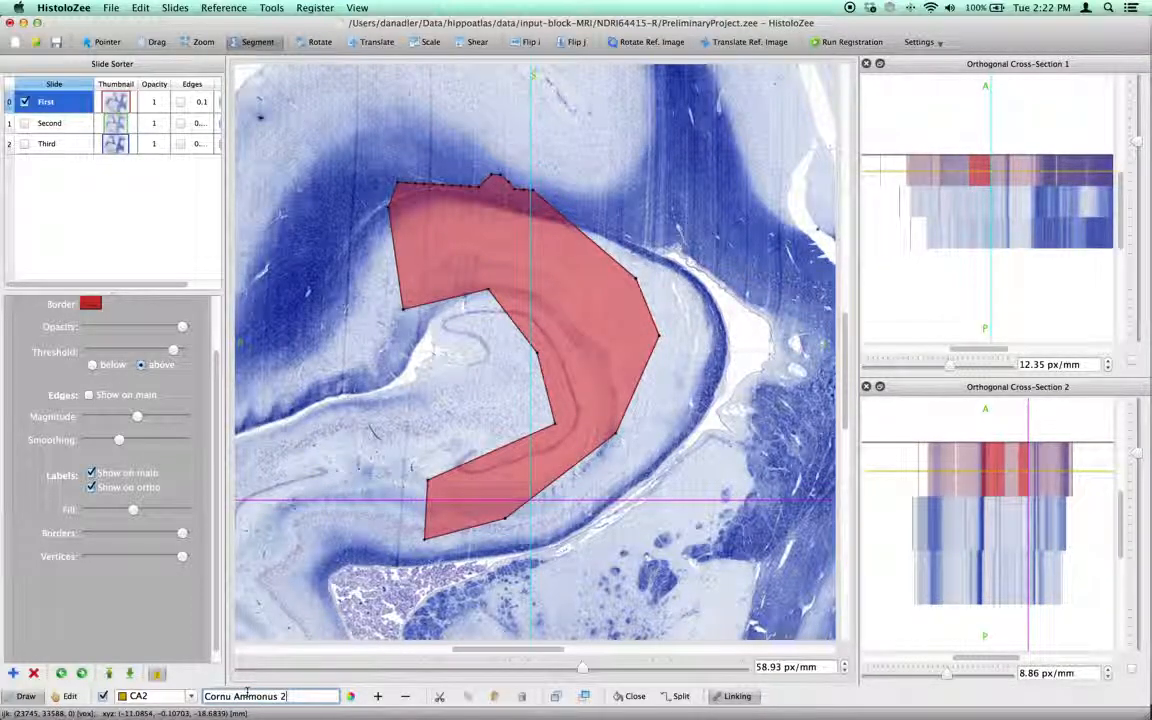
Step: Draw a closed CA2 polygon from the dark tissue above, snapping its vertices along the CA1 polygon's inner edge
left_click(292, 130)
left_click(360, 162)
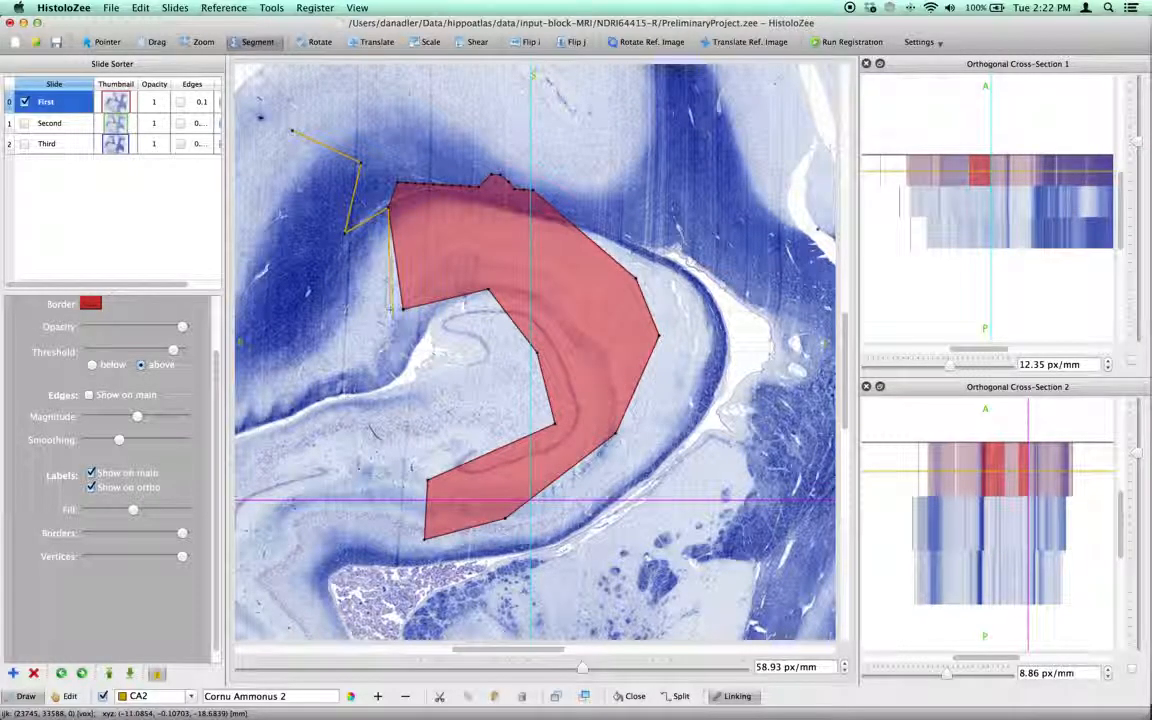
left_click(404, 310)
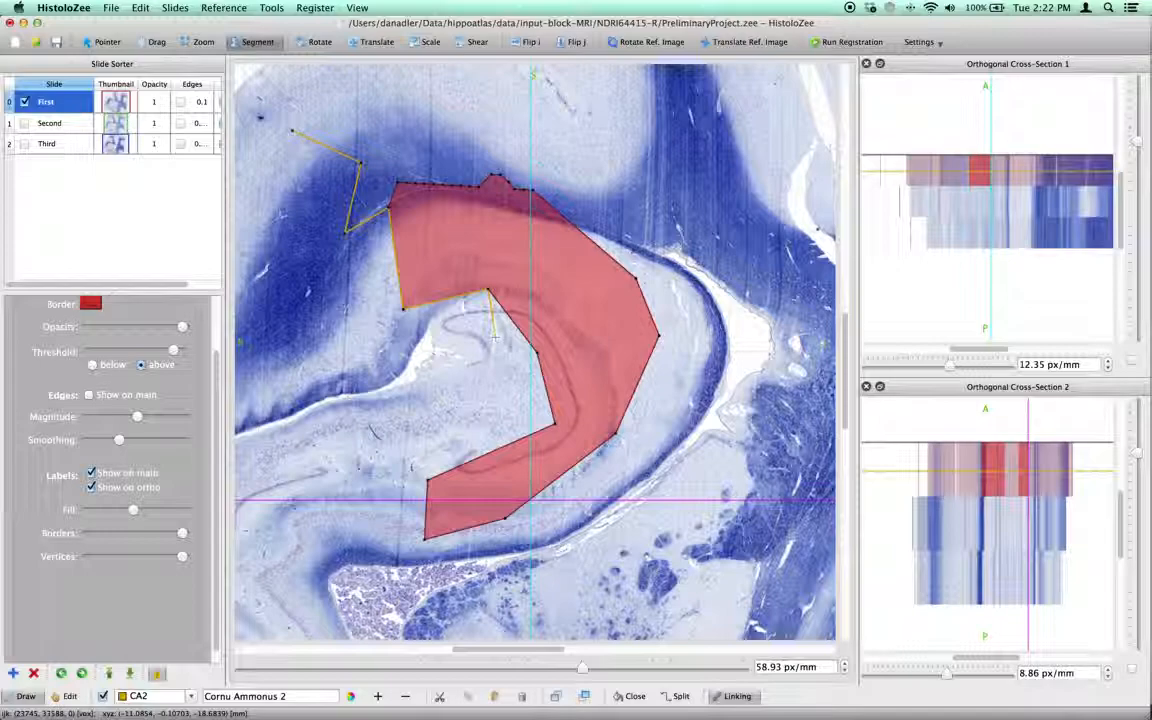
left_click(554, 422)
left_click(428, 481)
left_click(292, 130)
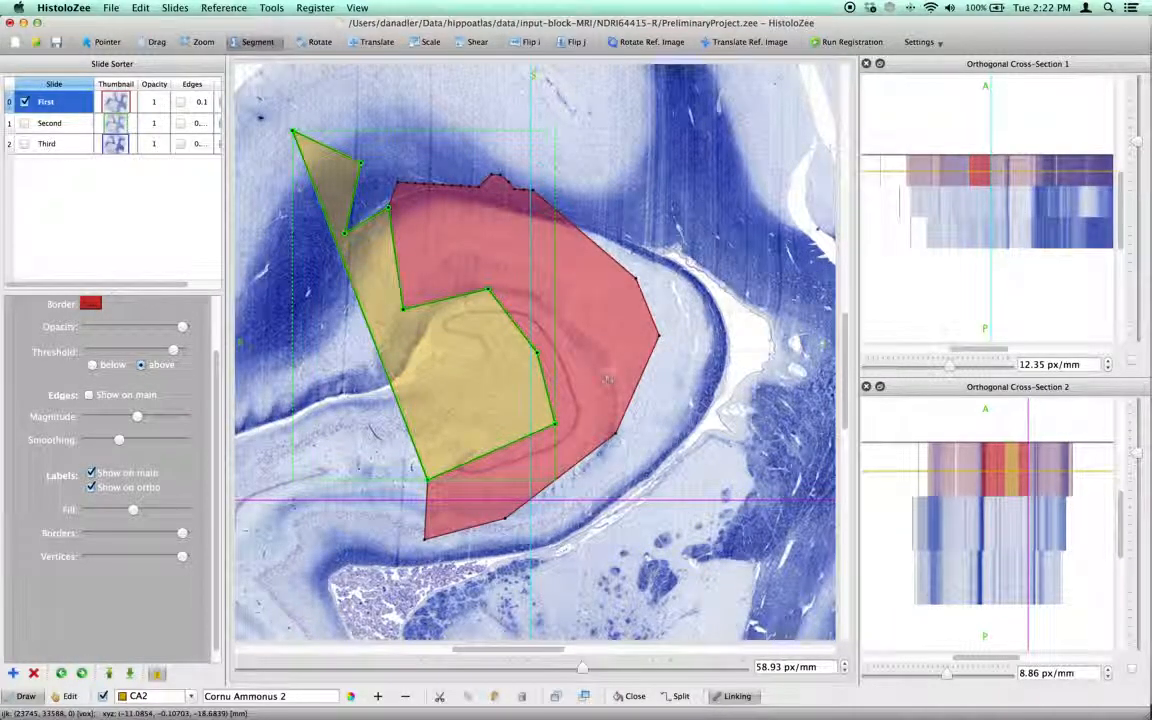
Step: Choose Label7, trace a freehand outline around the pale tissue above the CA1 polygon and close it into a filled region
left_click(191, 701)
left_click(191, 701)
left_click(191, 701)
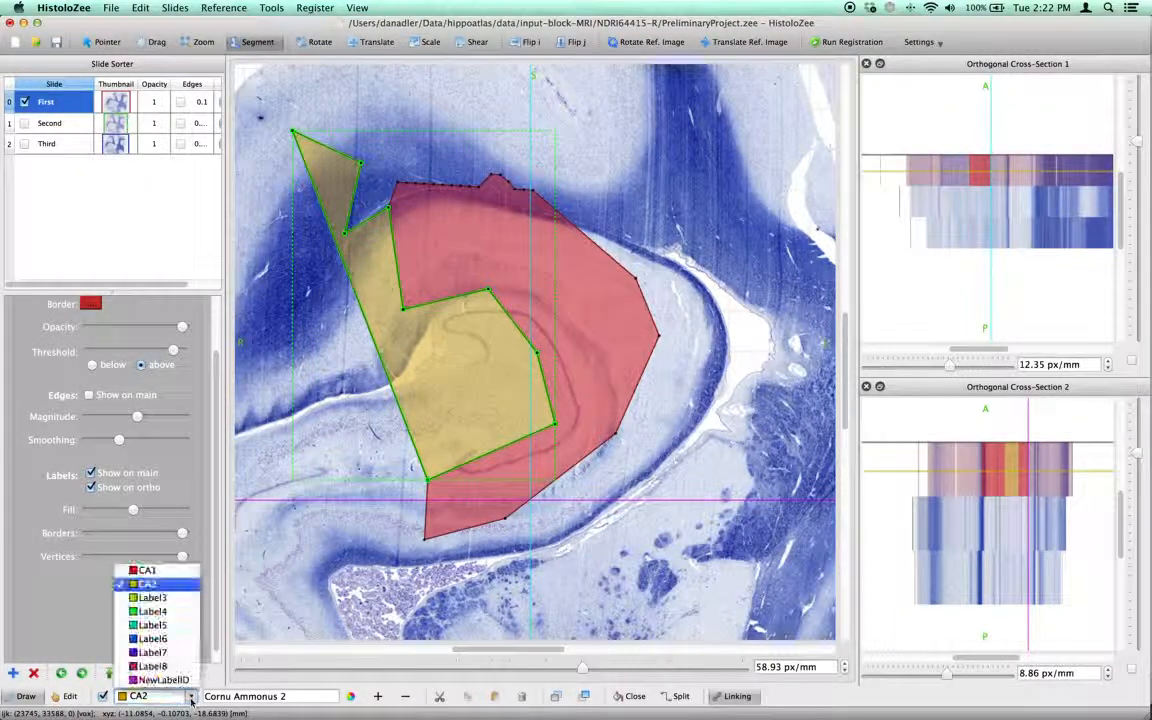
left_click(155, 652)
scroll(697, 497, "down", 5)
scroll(699, 498, "down", 4)
scroll(681, 499, "up", 15)
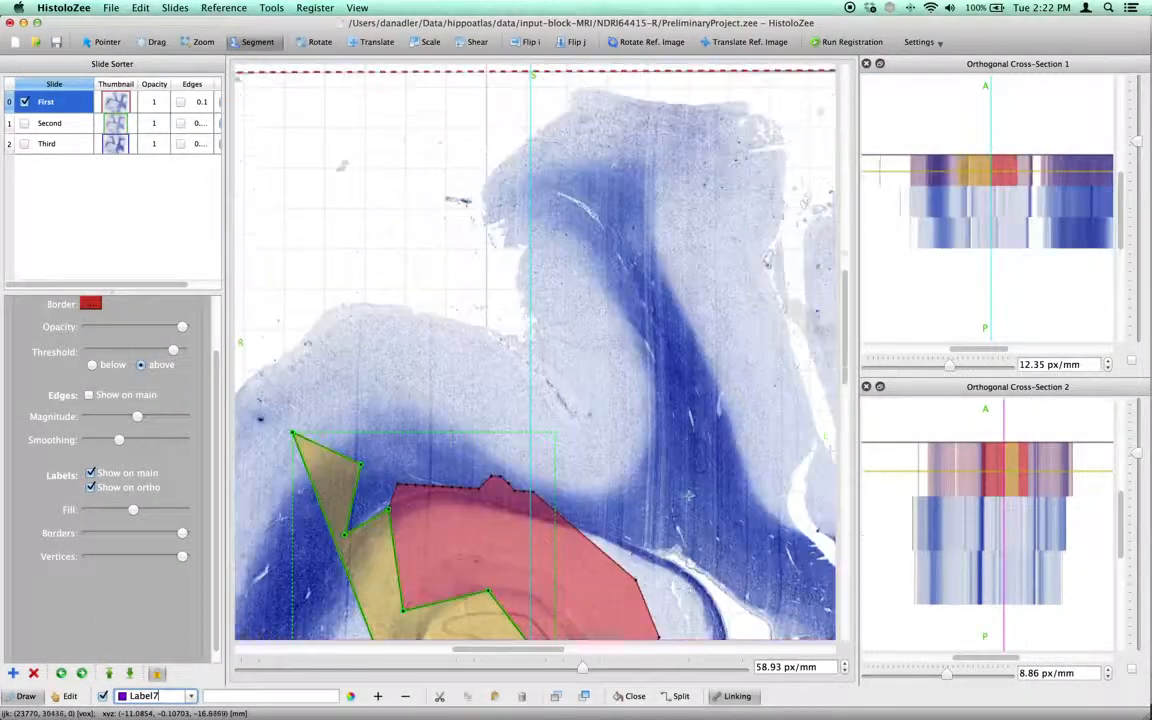
mouse_move(575, 237)
left_mouse_down()
mouse_move(643, 373)
mouse_move(602, 483)
mouse_move(516, 464)
mouse_move(311, 334)
mouse_move(529, 331)
mouse_move(530, 244)
mouse_move(563, 216)
left_mouse_up()
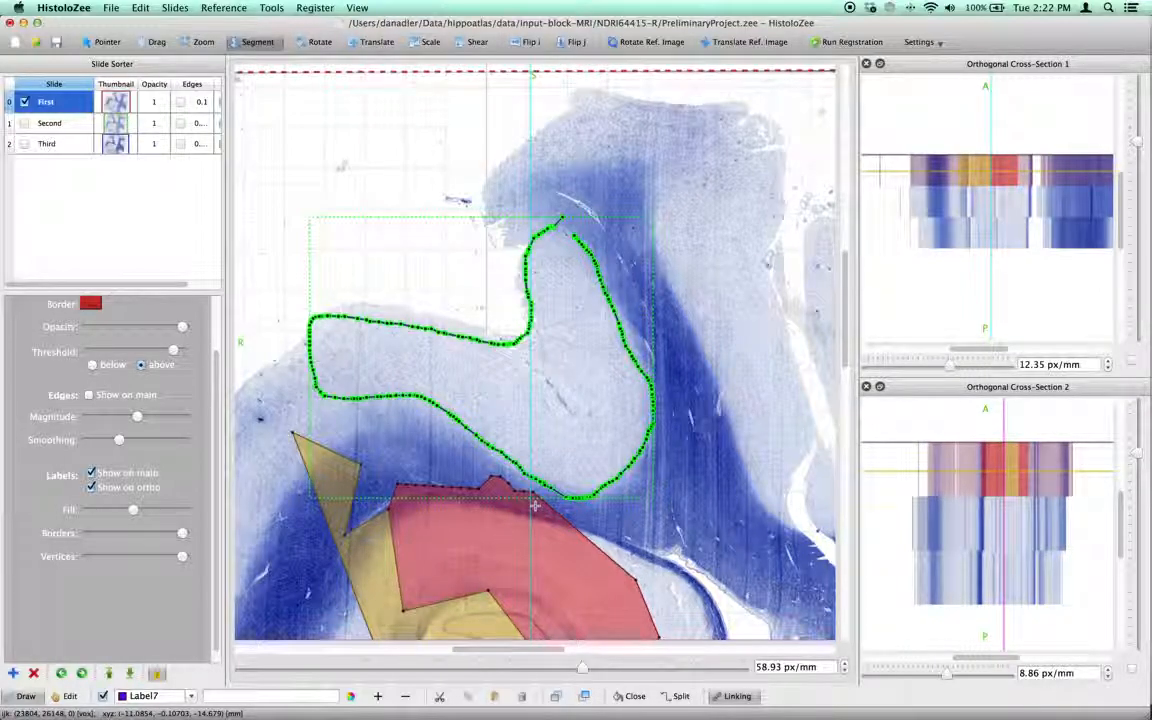
left_click(629, 697)
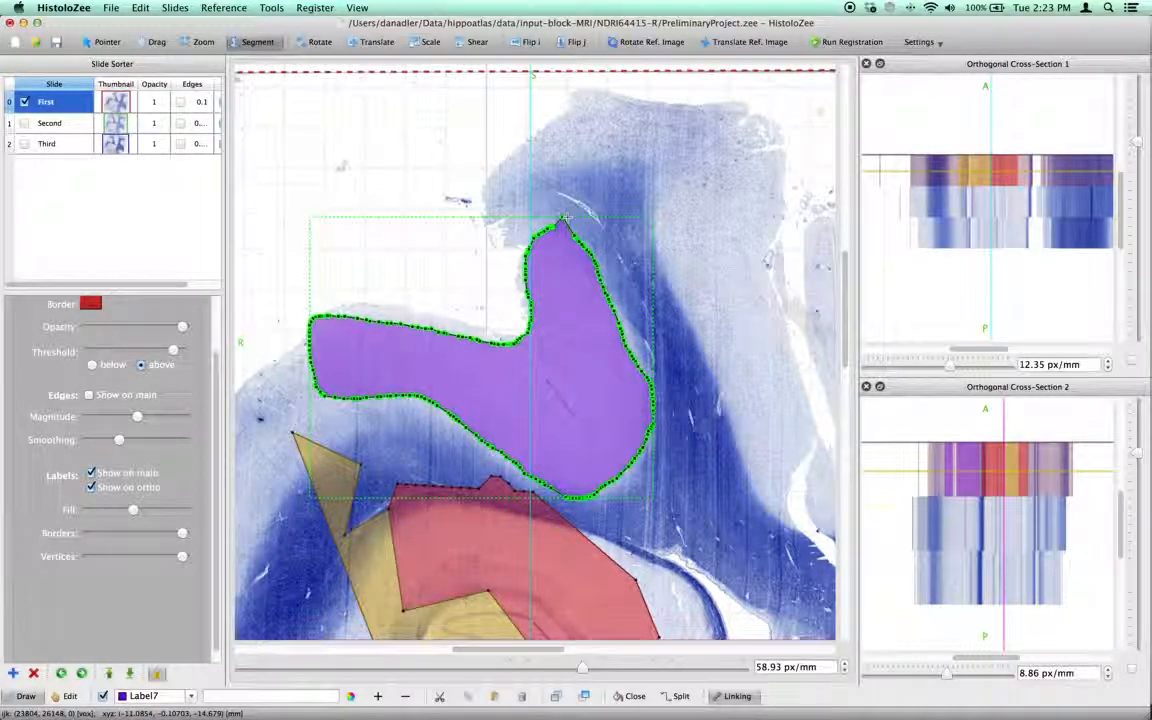
Step: Move the Label7 region down over the CA1 and CA2 polygons and send it behind both
scroll(596, 376, "down", 1)
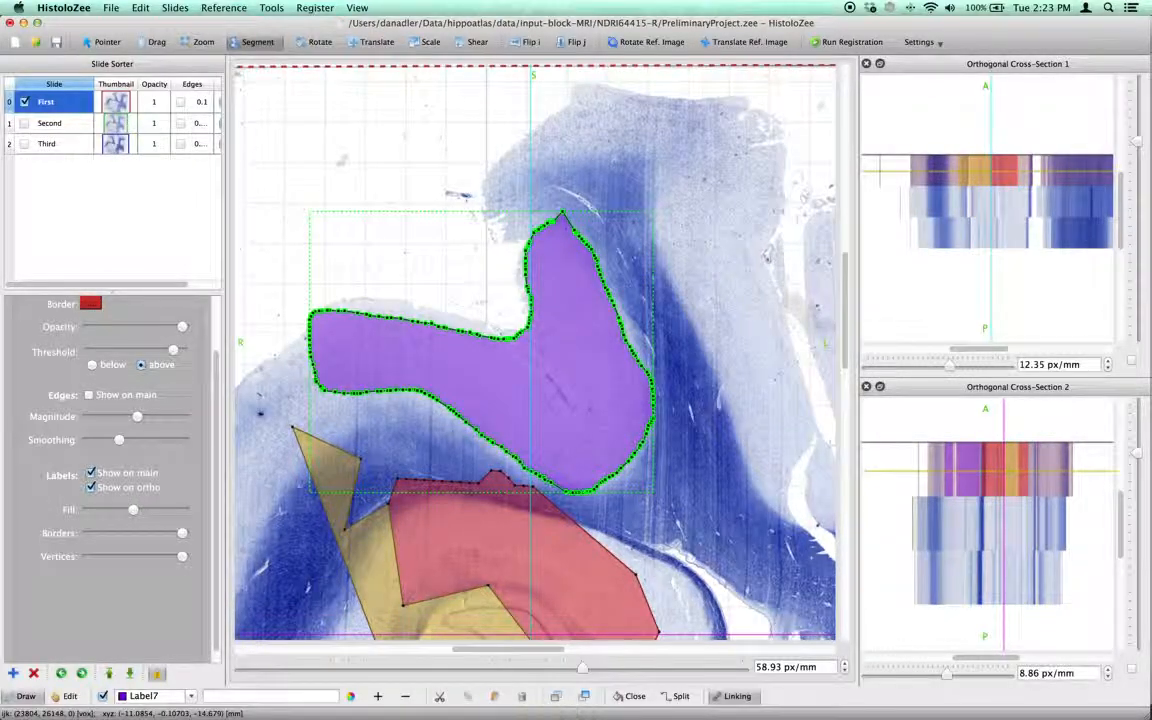
left_click(68, 697)
left_click_drag(599, 329, 595, 467)
scroll(688, 459, "down", 10)
scroll(688, 459, "up", 10)
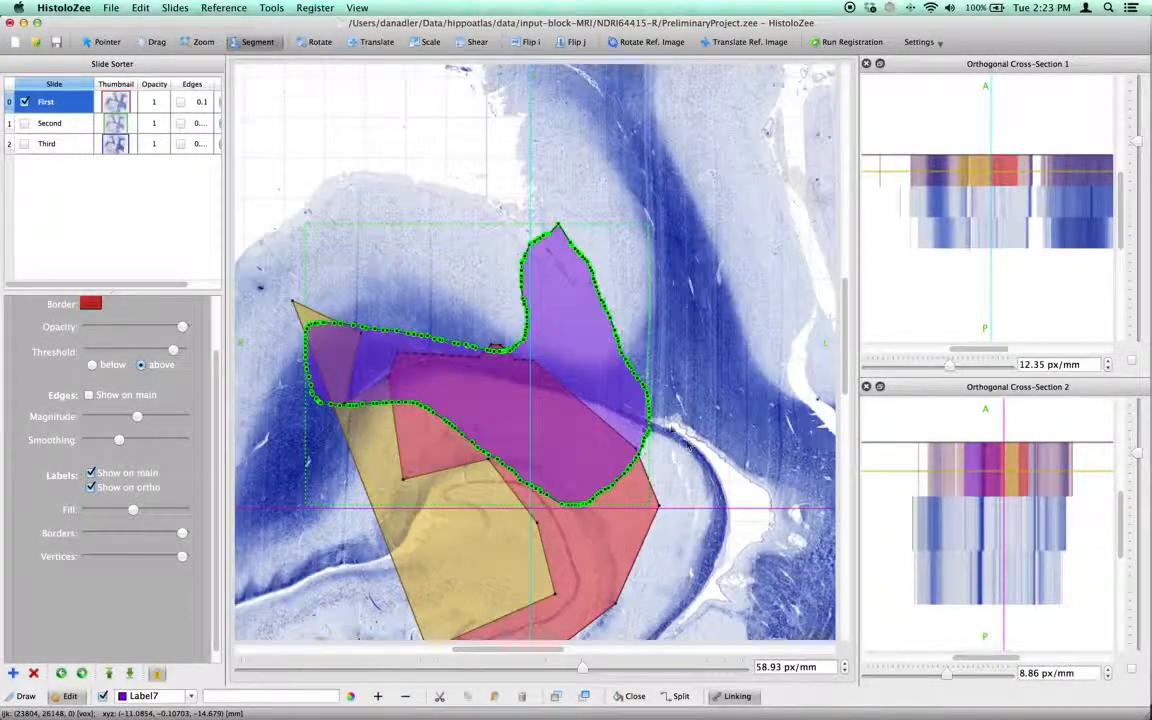
left_click_drag(563, 405, 577, 465)
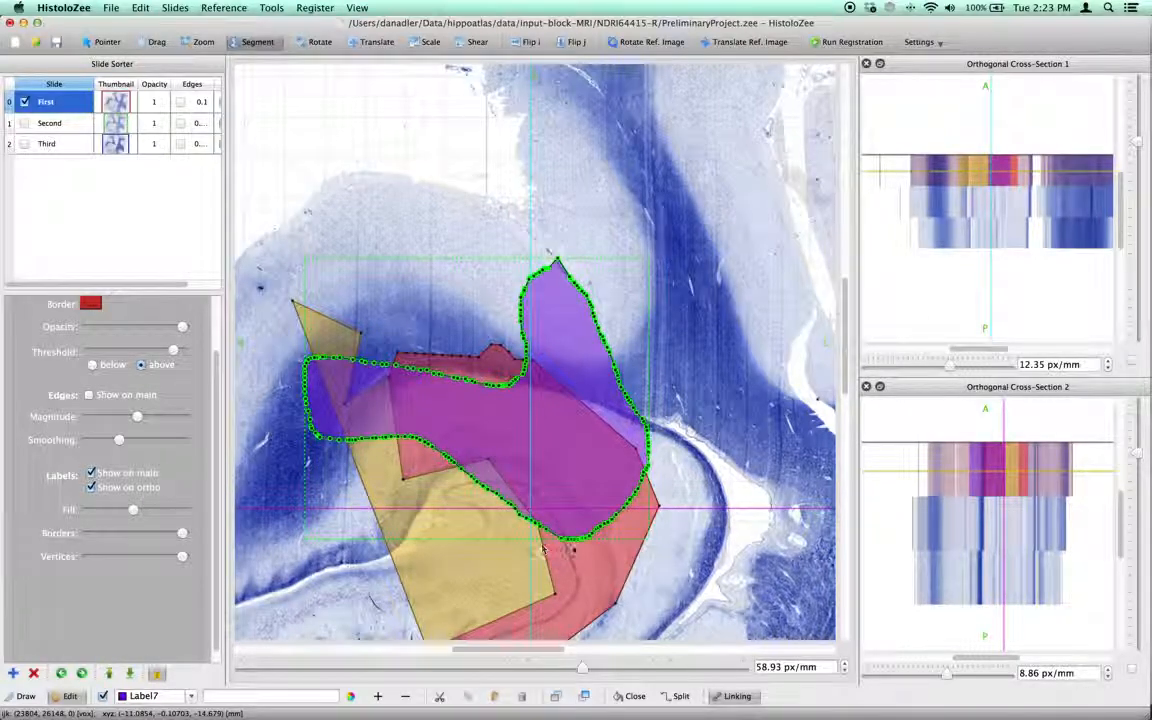
left_click(560, 701)
left_click(560, 701)
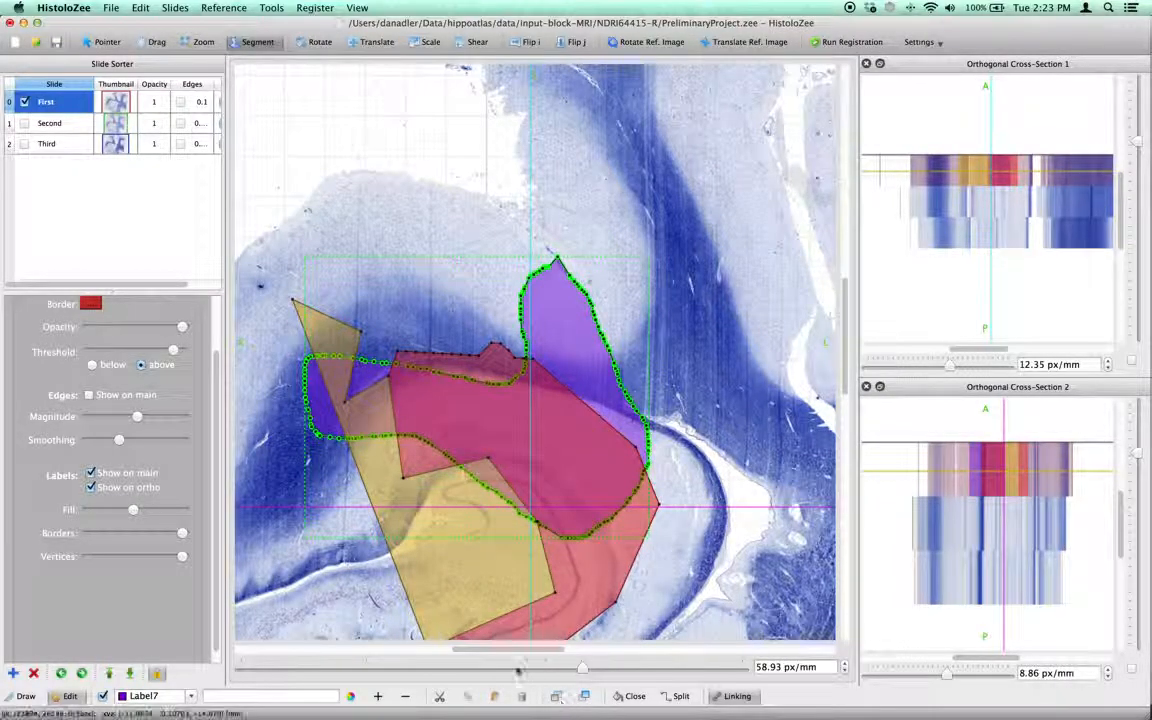
Step: Move the CA1 polygon up and right so it partly overlaps the Label7 region, and set the label fill to full opacity
left_click(594, 589)
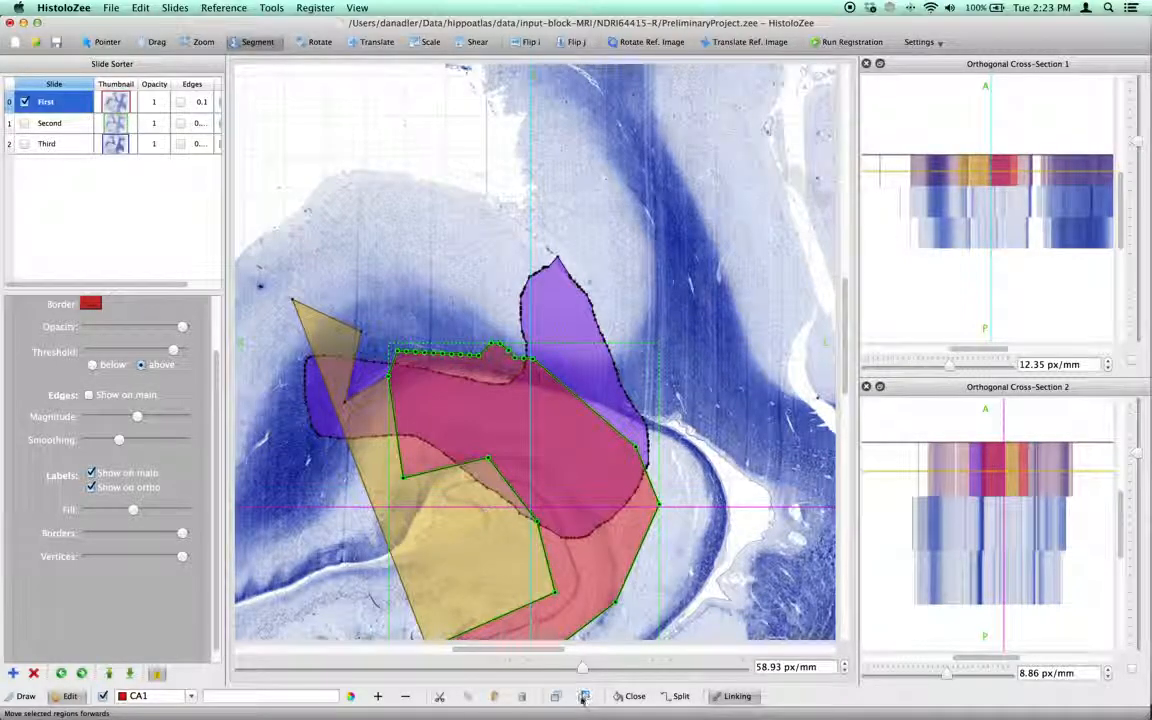
left_click_drag(609, 552, 724, 445)
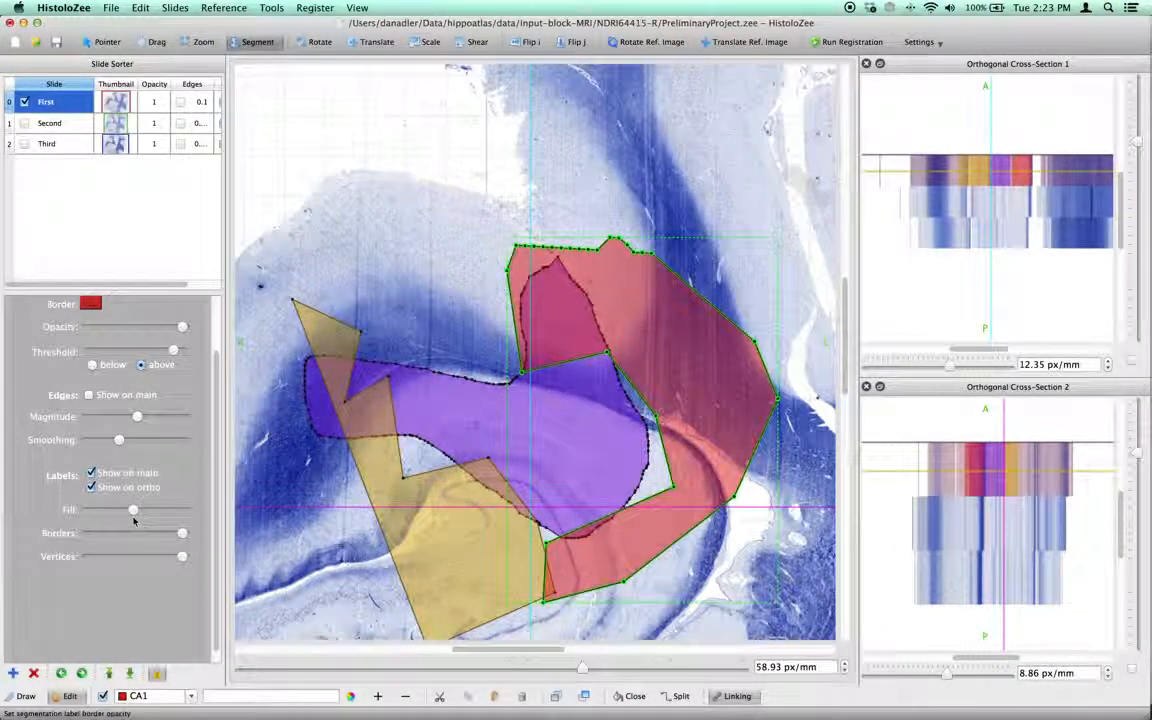
left_click_drag(134, 510, 206, 509)
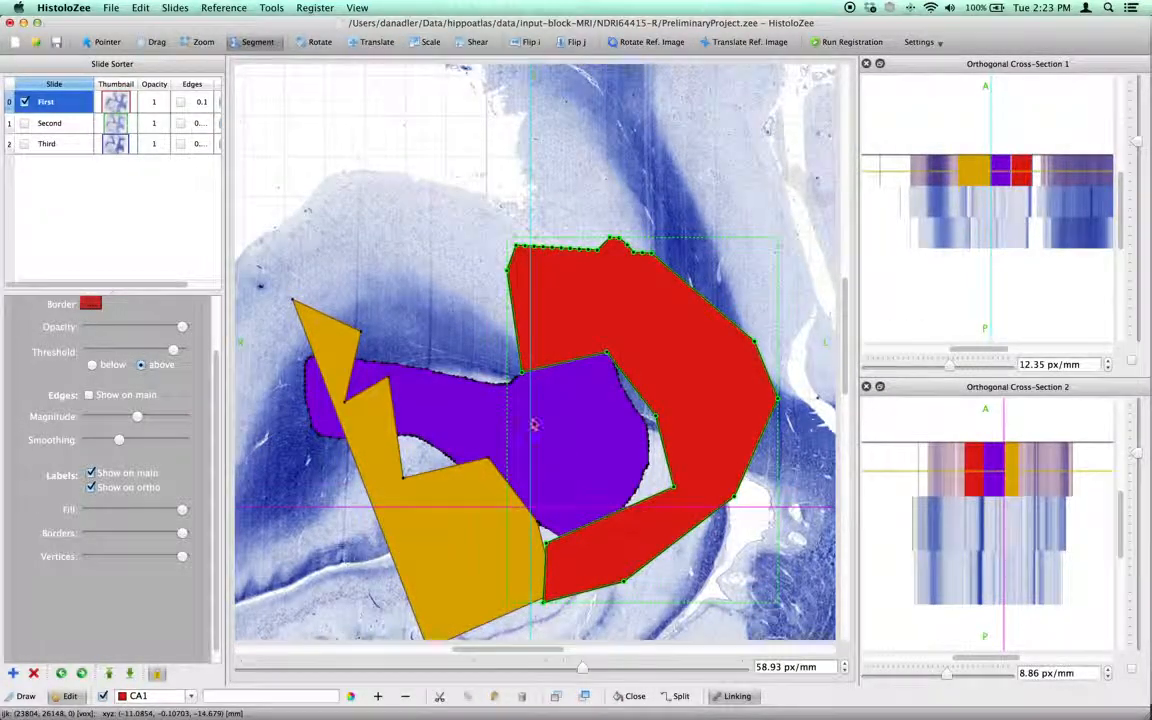
Step: Move the CA1 polygon down and left over the CA2 and Label7 regions, send it behind both and bring it back to the front
left_click_drag(728, 372, 601, 536)
scroll(655, 430, "down", 5)
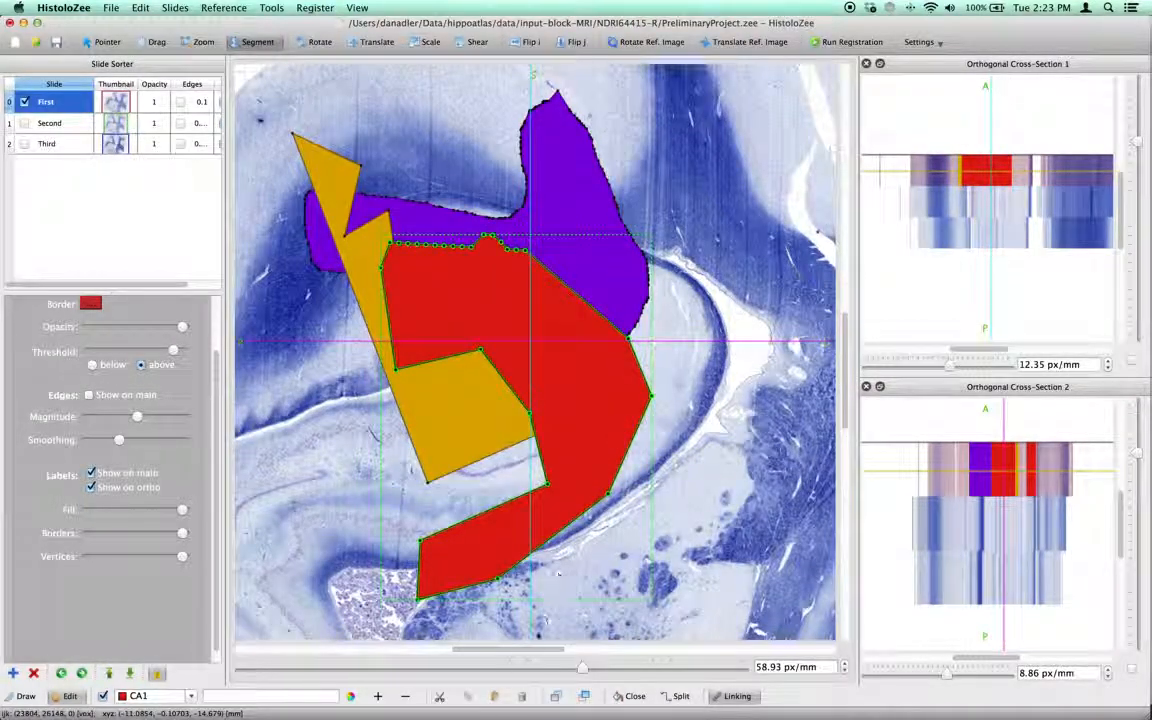
left_click(555, 697)
left_click(556, 697)
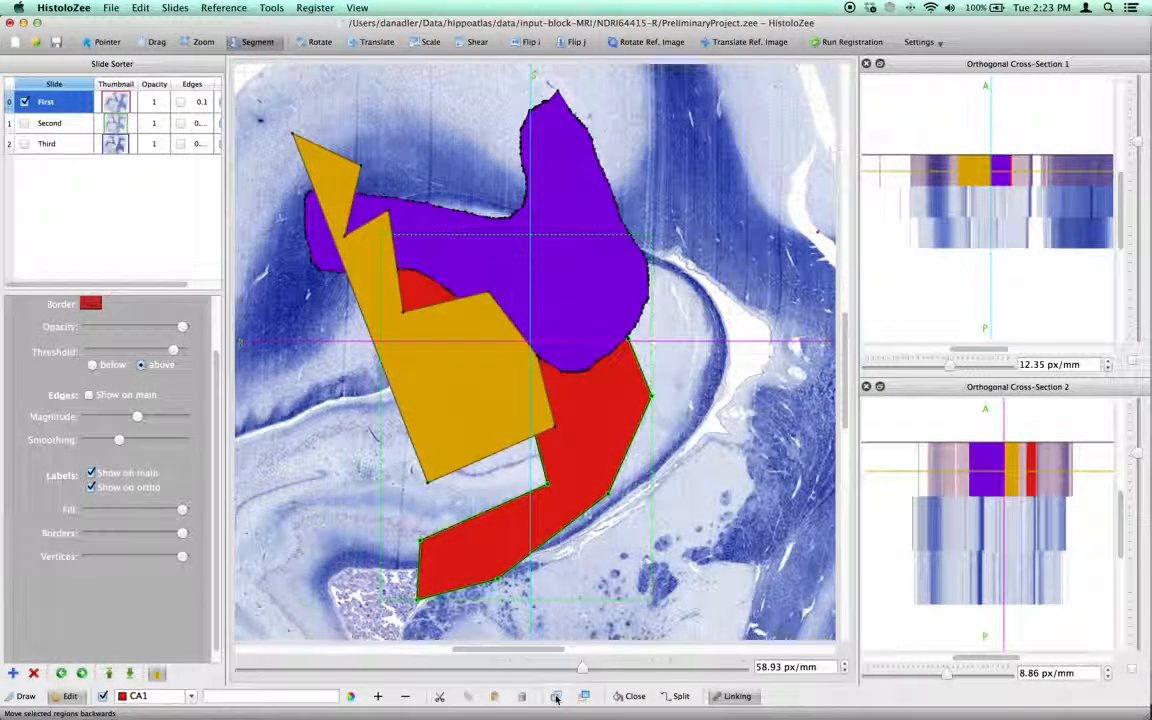
left_click(585, 697)
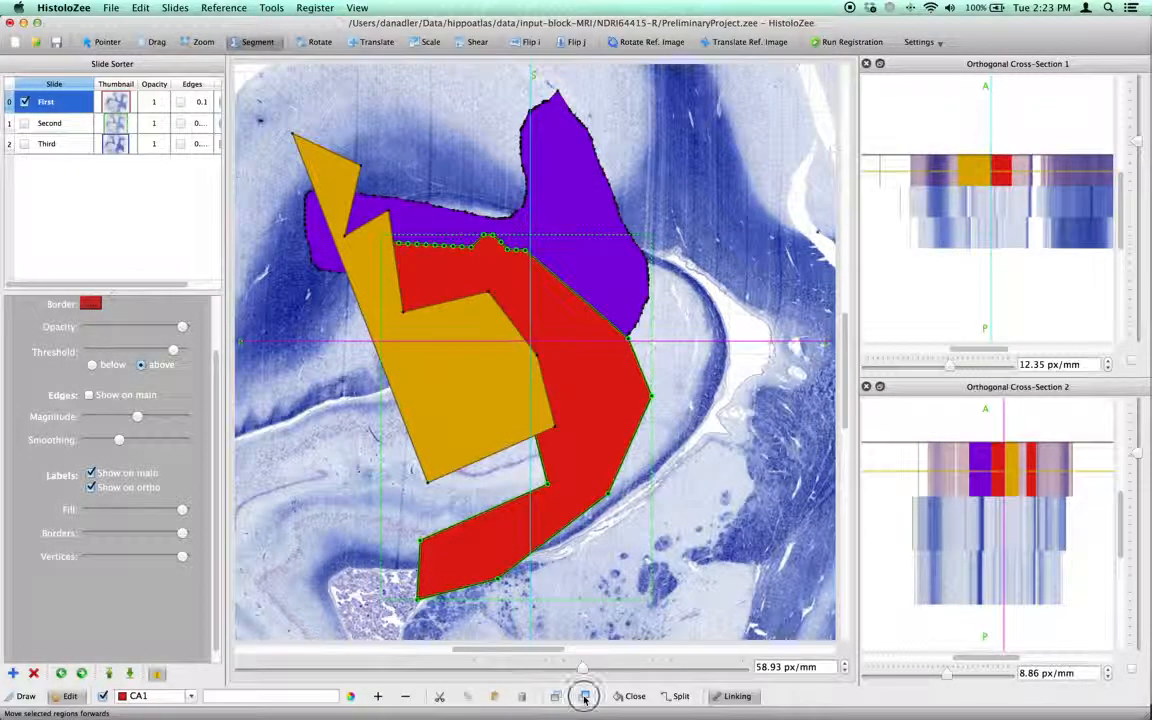
left_click(585, 697)
Step: Delete the Label7 and CA2 regions, and move the remaining CA1 polygon slightly up and right
key("z")
left_click_drag(651, 345, 650, 368)
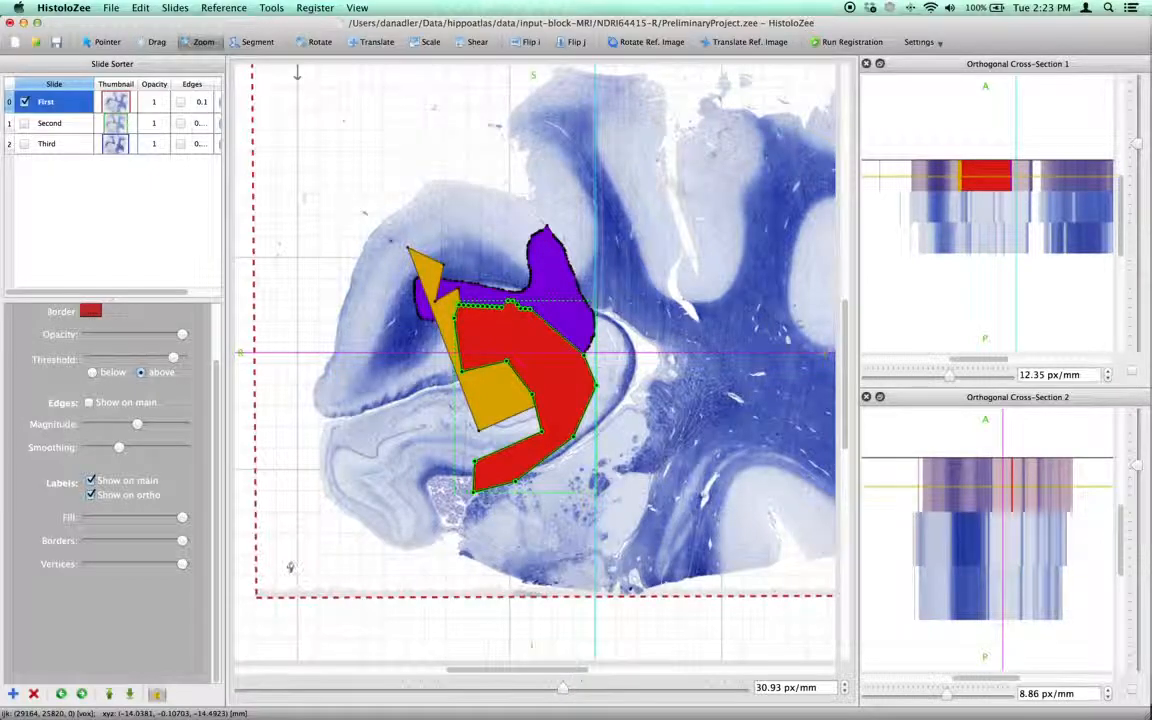
key("s")
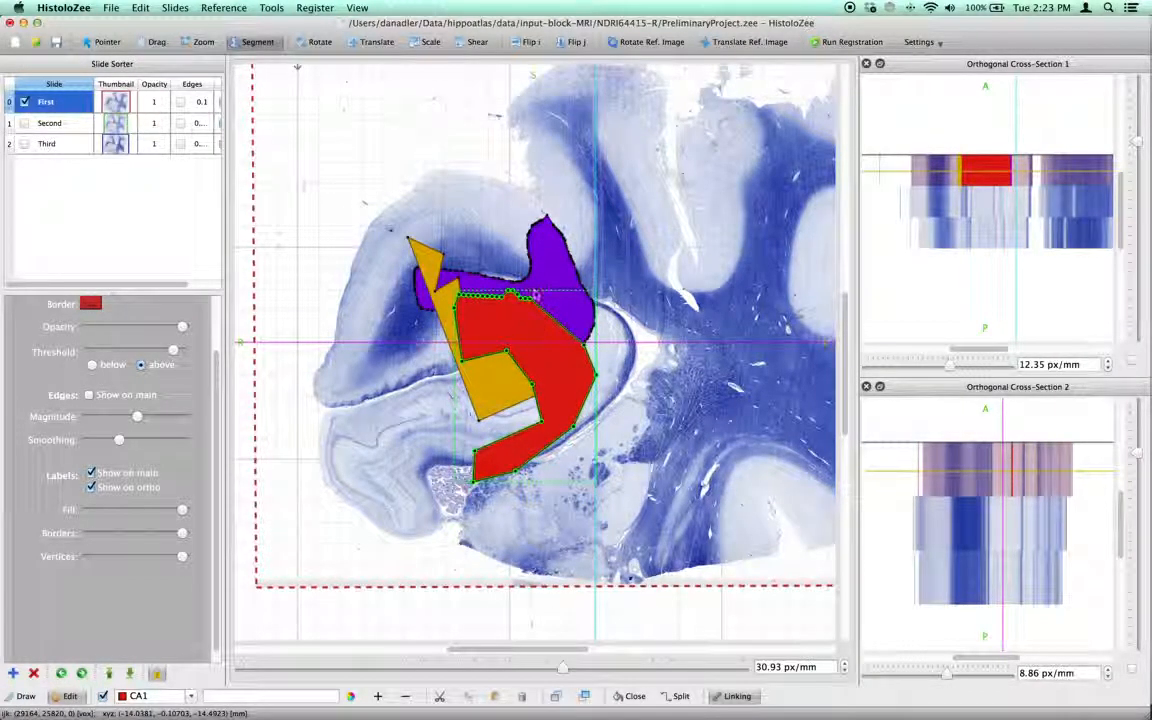
left_click(476, 261)
key("Delete")
left_click(488, 403)
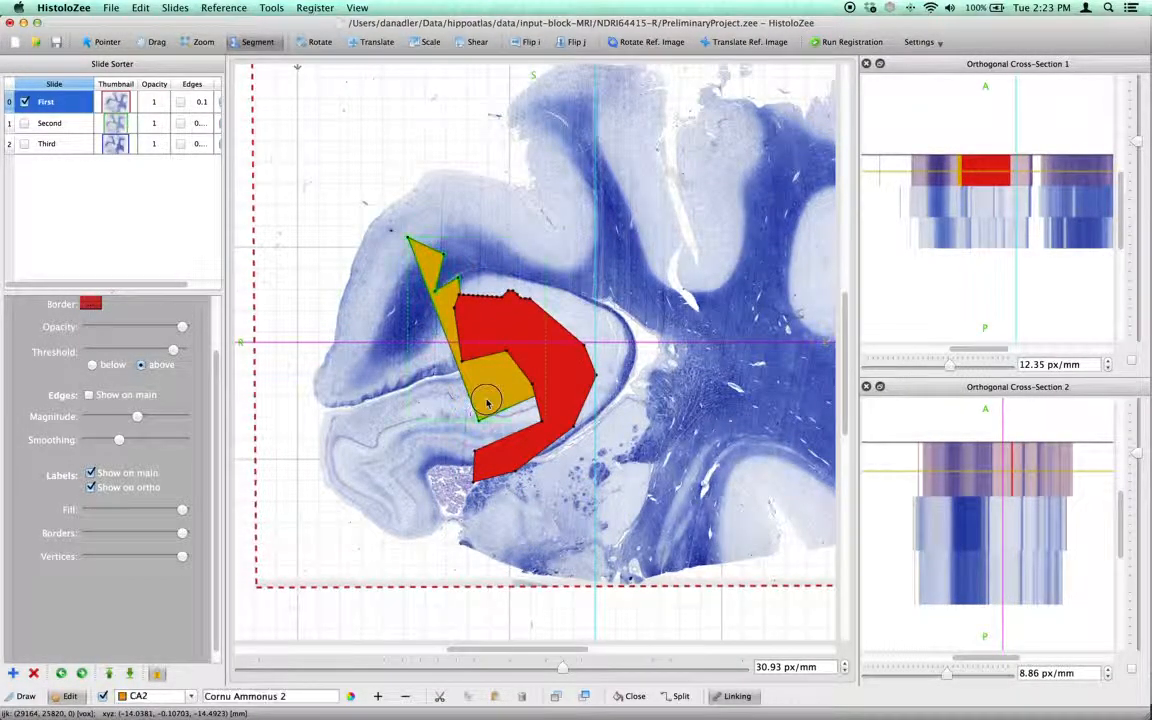
key("Delete")
left_click(555, 341)
mouse_move(559, 341)
left_mouse_down()
mouse_move(586, 327)
mouse_move(577, 340)
left_mouse_up()
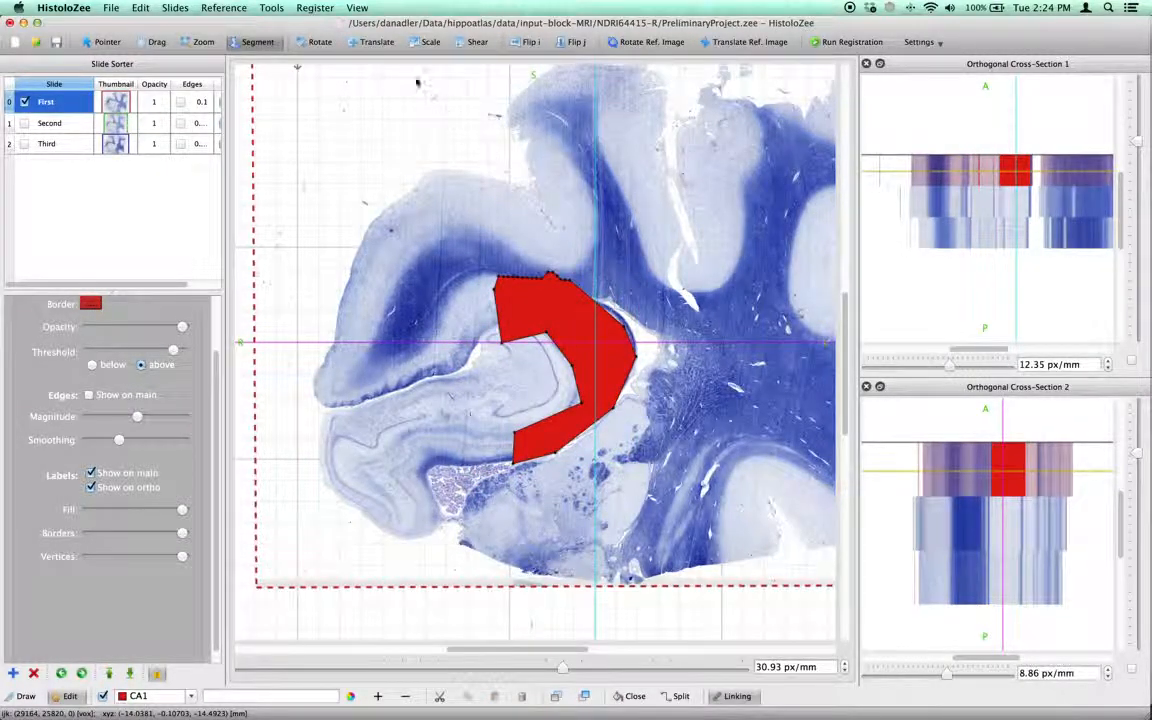
Step: Translate the First slide with its CA1 segmentation left and down, and move it back to the right
left_click(377, 42)
left_click_drag(585, 321, 591, 360)
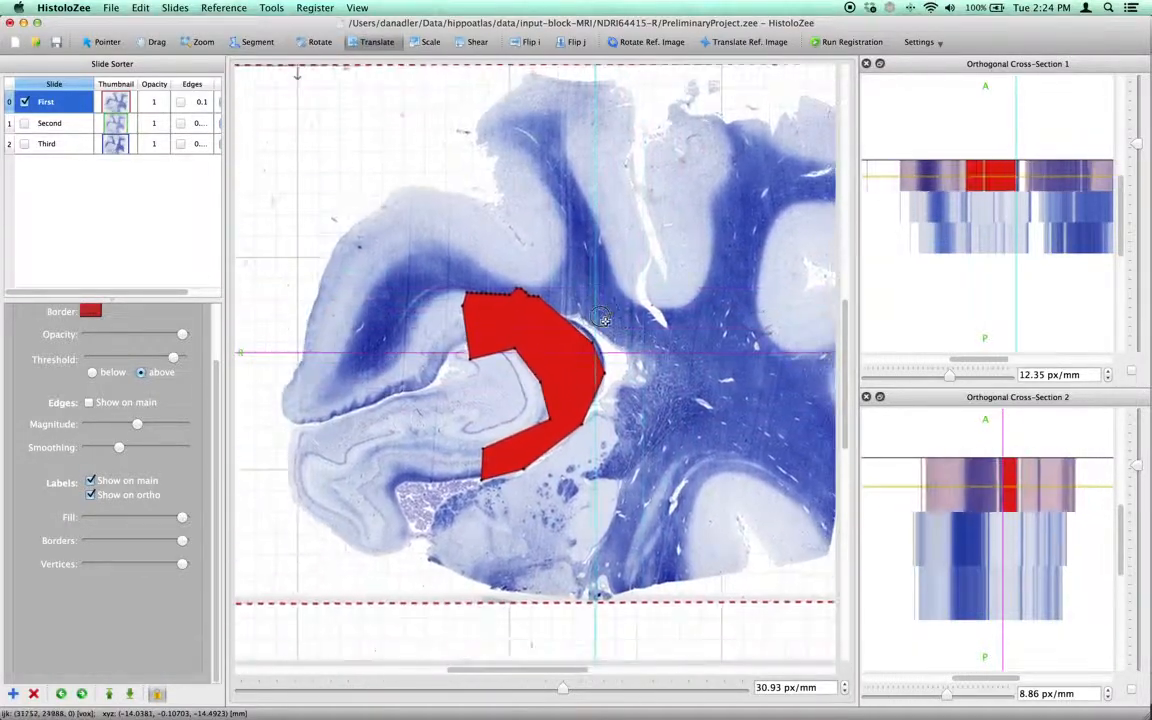
left_click_drag(424, 276, 465, 278)
Step: Scale the First slide up and rotate it slightly counterclockwise together with its CA1 segmentation
left_click(430, 47)
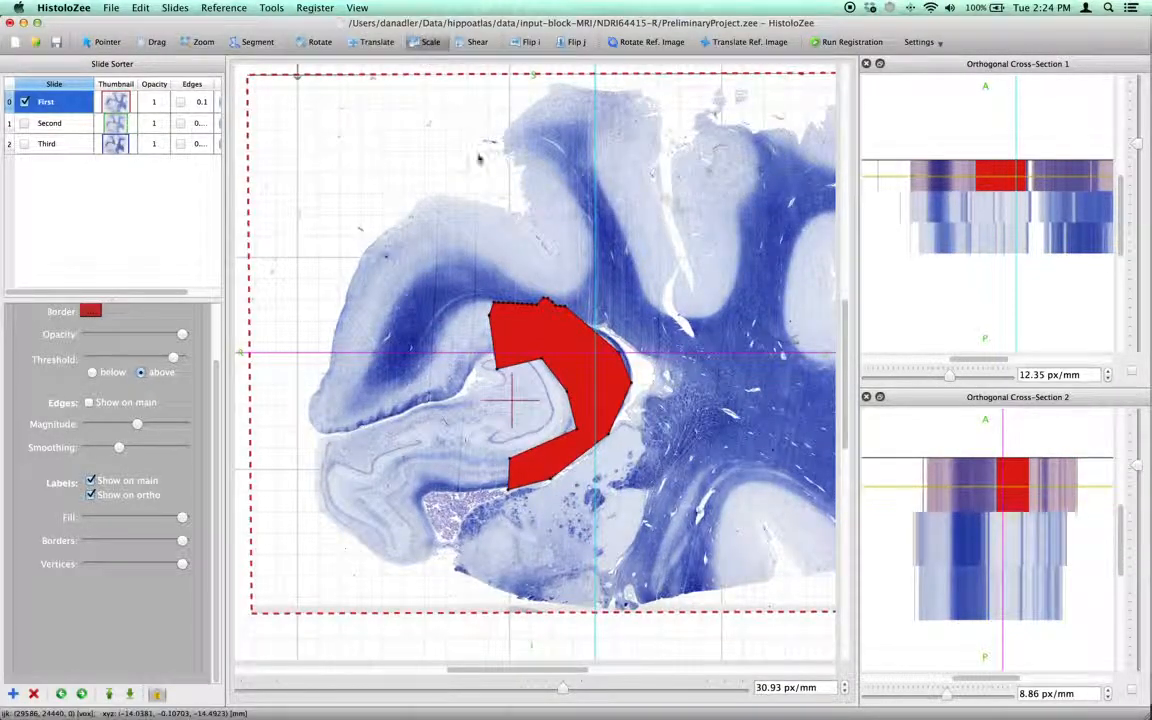
left_click_drag(328, 176, 257, 154)
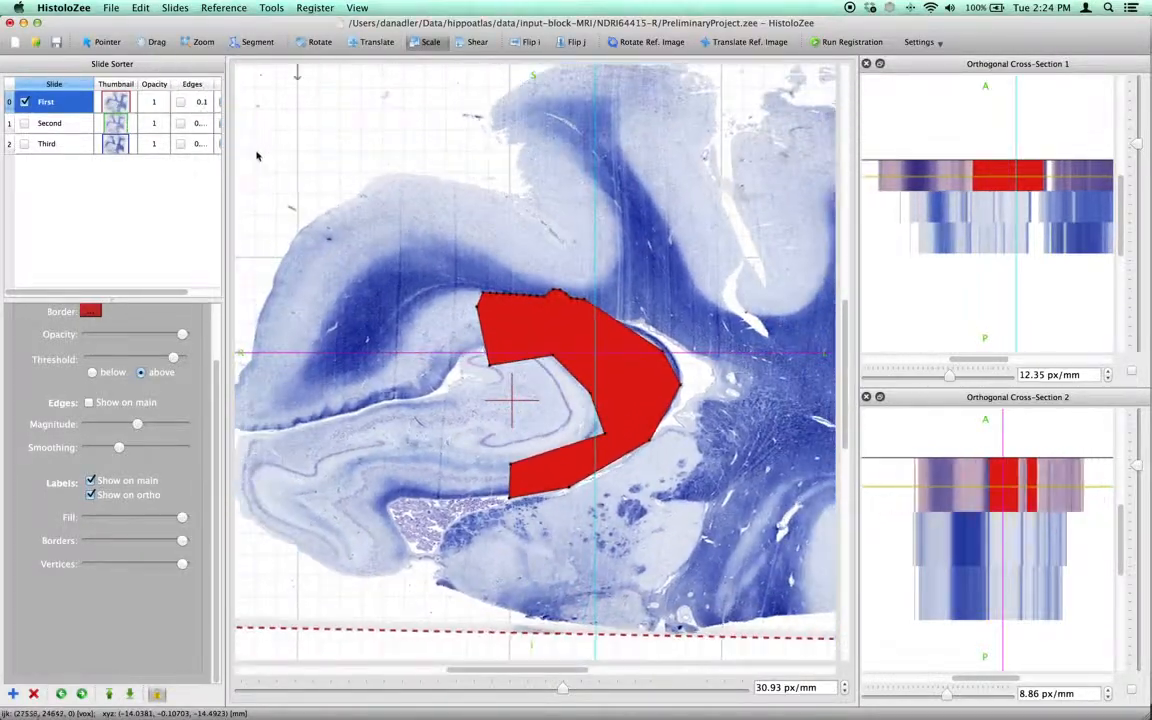
left_click(313, 43)
left_click_drag(480, 247, 299, 177)
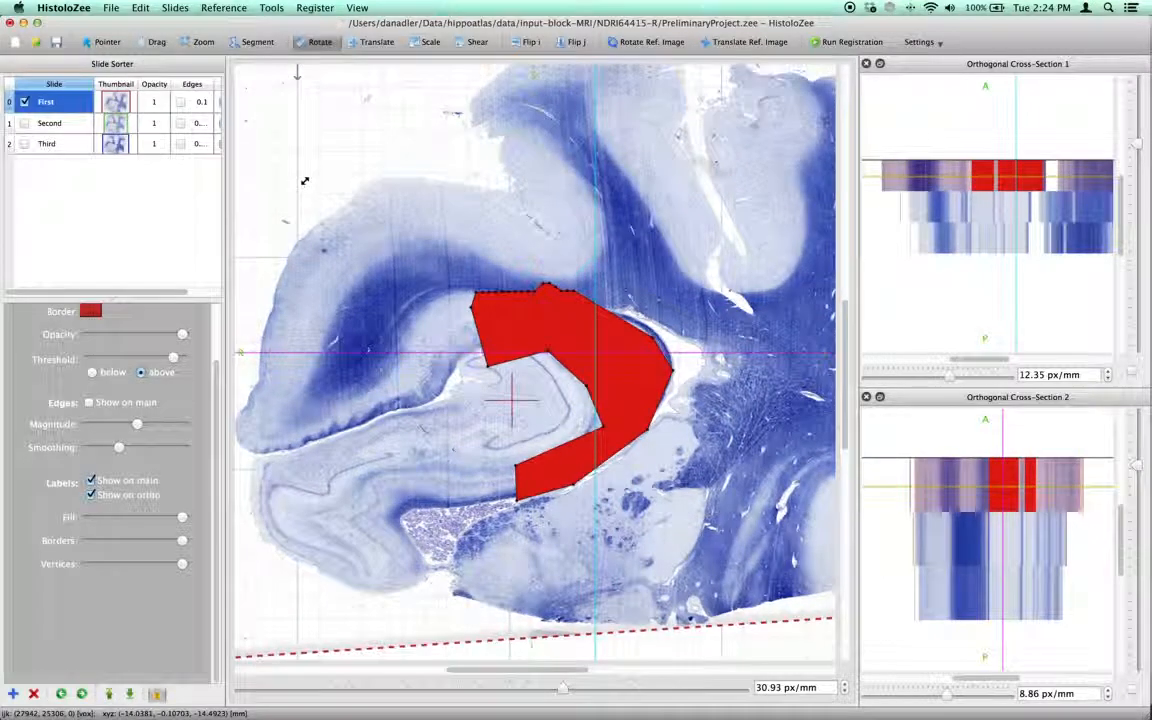
Step: Save the project and show the data properties of the First slide
left_click(55, 46)
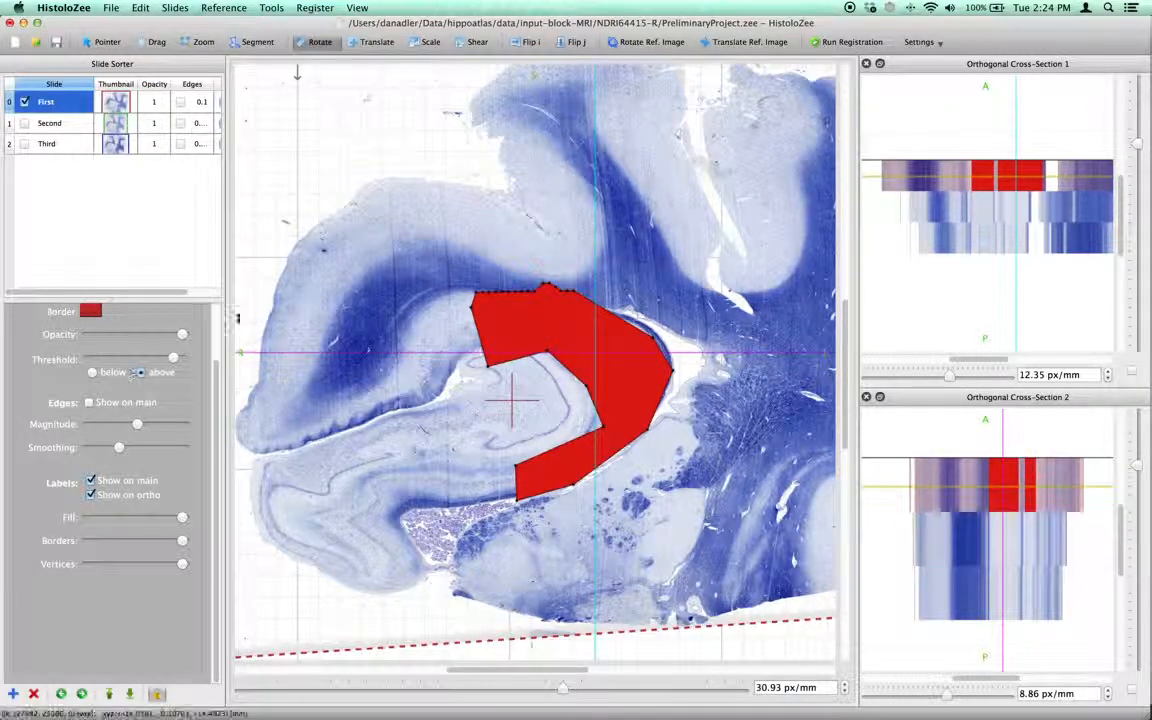
scroll(141, 325, "up", 3)
left_click(38, 314)
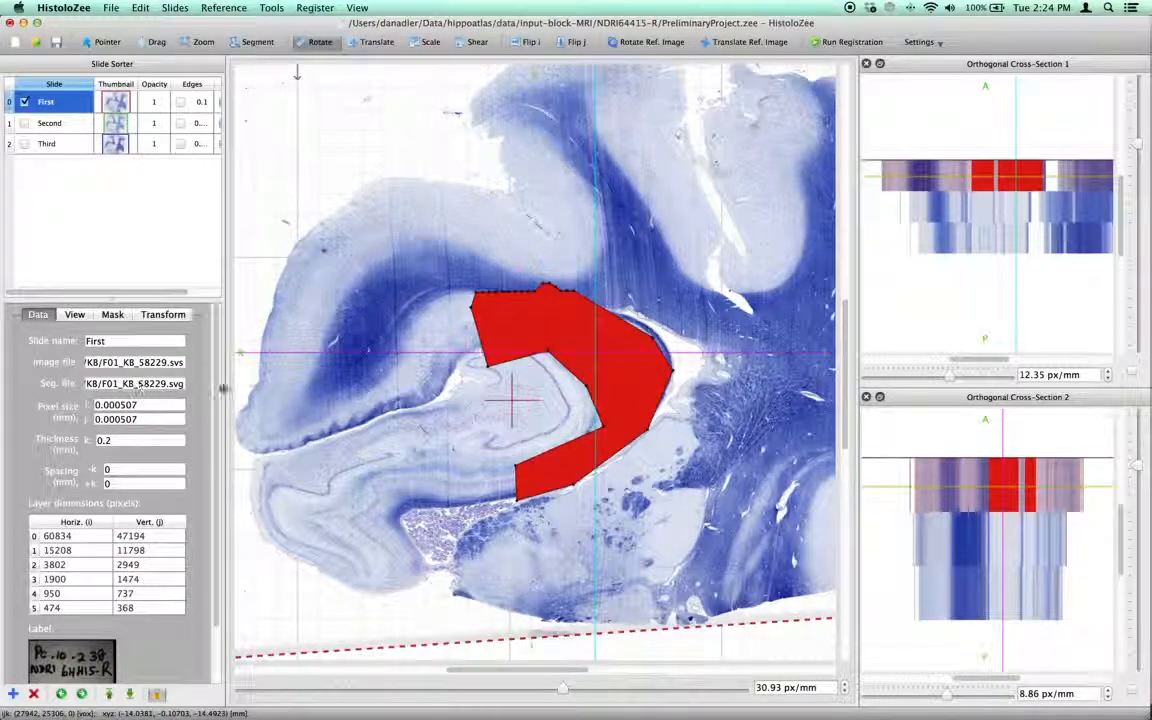
Step: Widen the slide properties area to examine the full segmentation file path, and narrow it again
left_click_drag(226, 386, 687, 388)
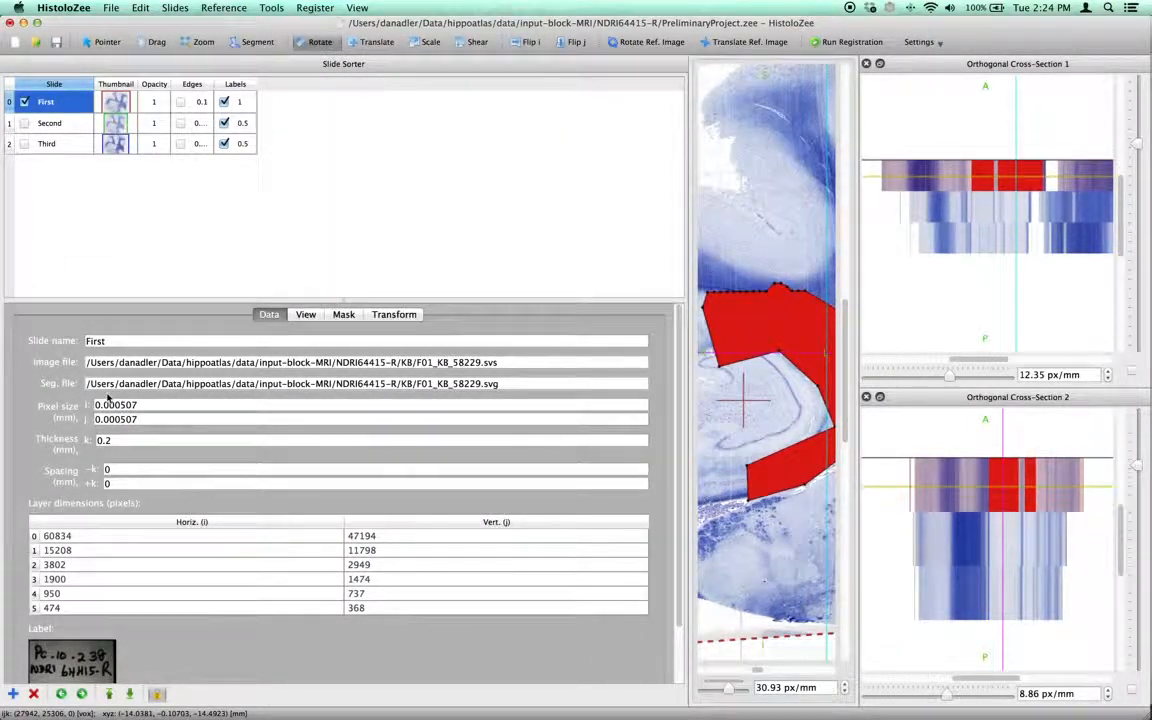
double_click(438, 387)
left_click_drag(438, 387, 509, 391)
left_click(509, 391)
left_click_drag(687, 330, 263, 340)
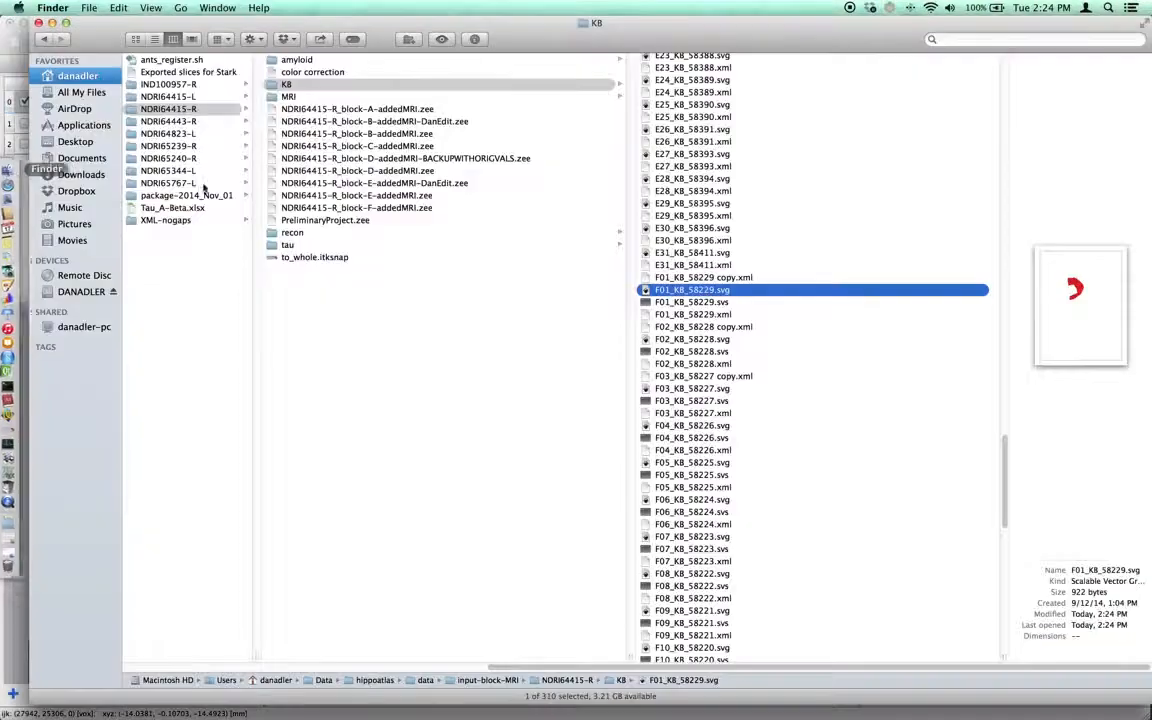
Step: Switch to Finder and preview the segmentation files F01_KB_58229.svg and F02_KB_58228.svg in the KB folder
left_click(15, 152)
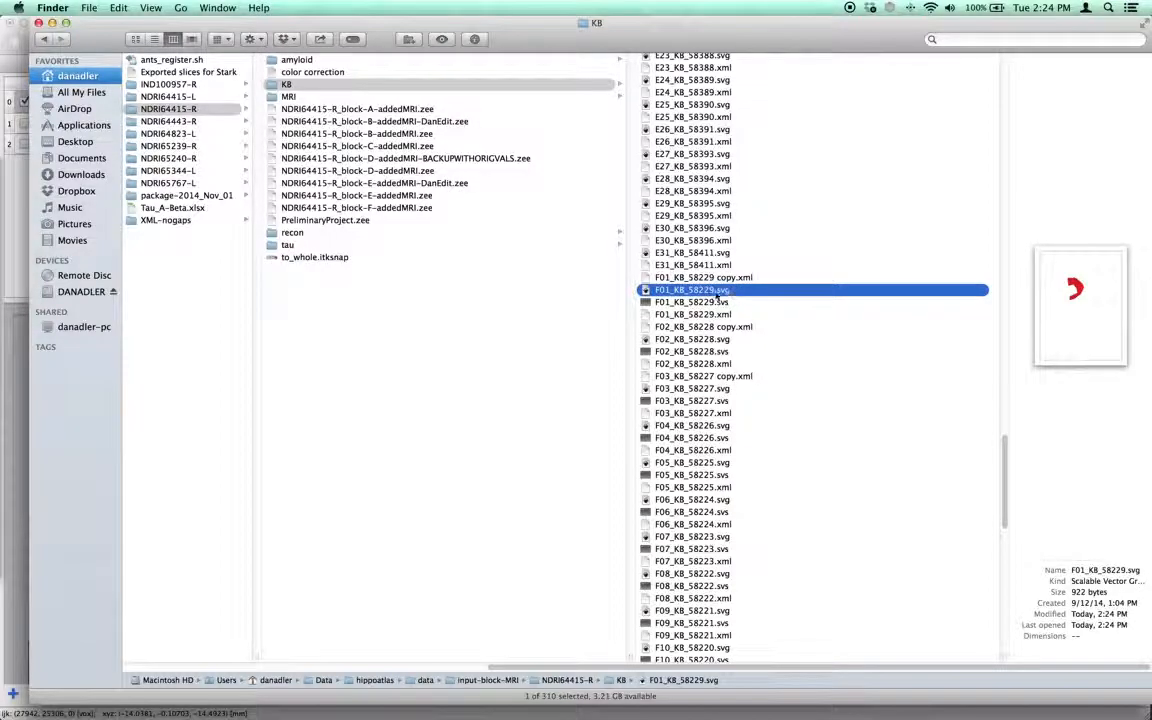
key("space")
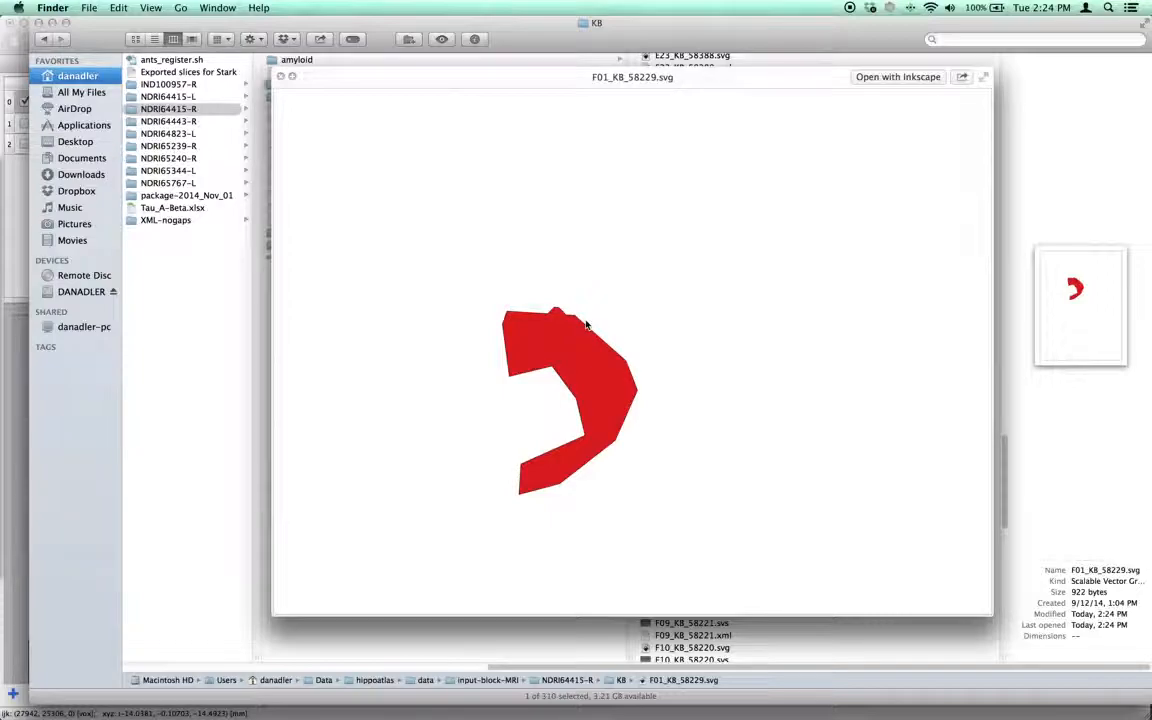
key("space")
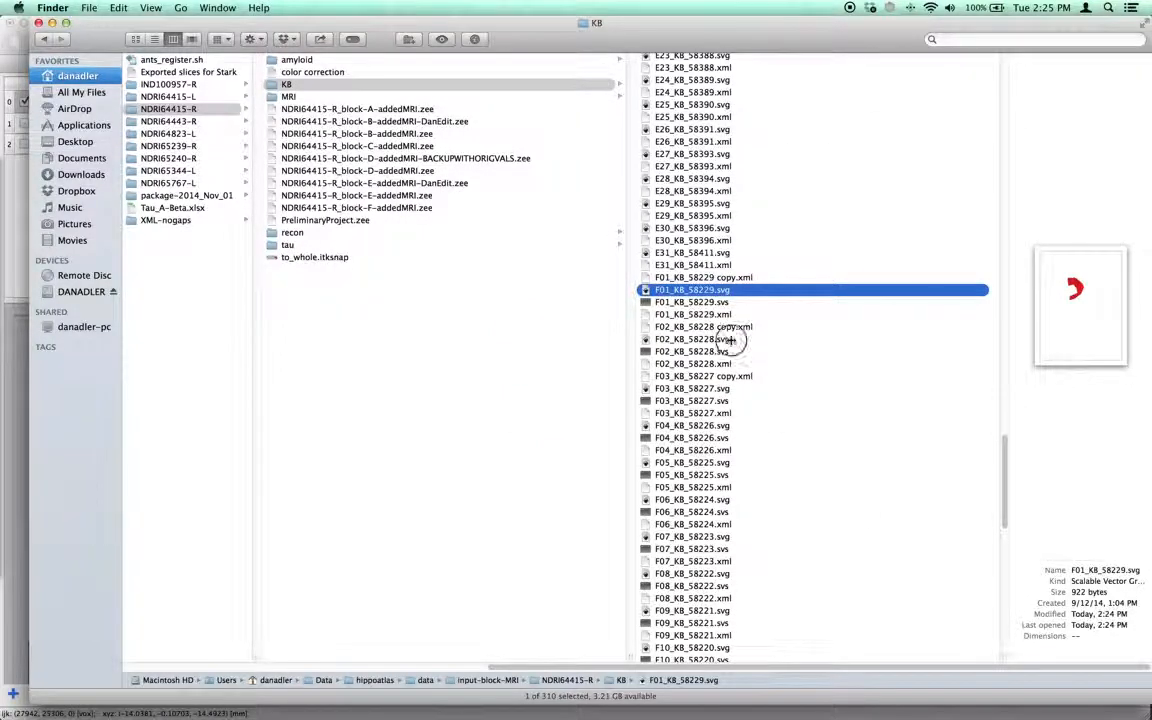
left_click(730, 339)
key("space")
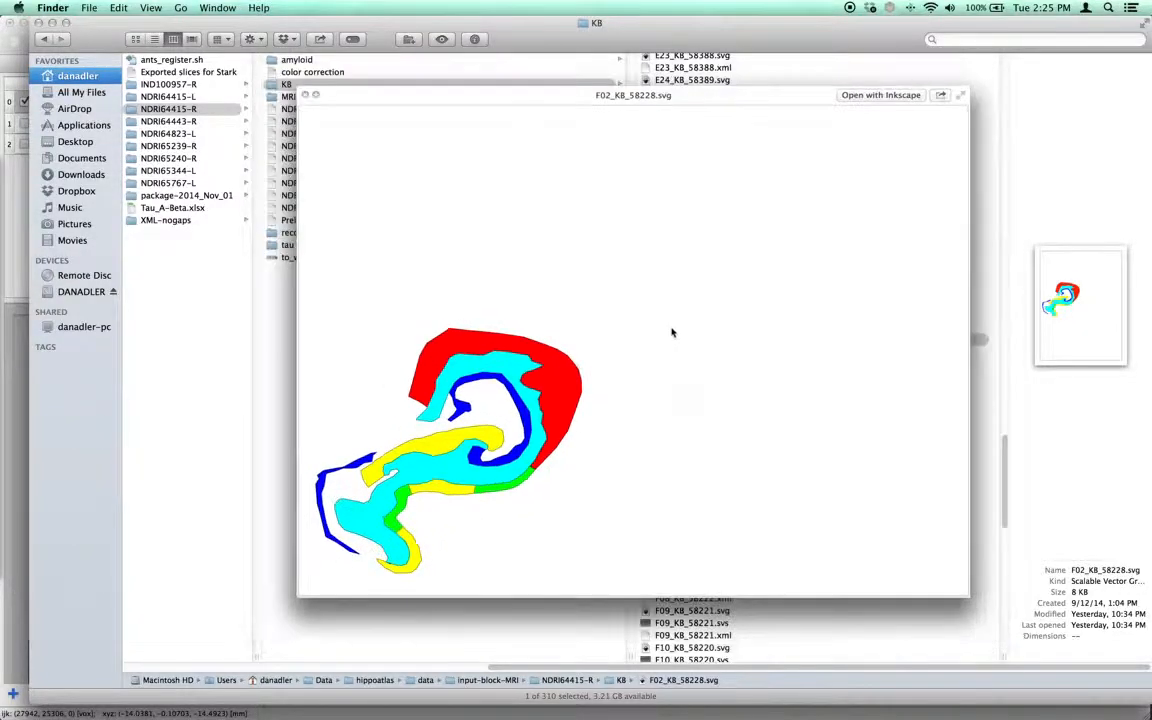
key("space")
Step: Open F01_KB_58229.svg in TextEdit and enlarge its window so the long lines fit
left_click(708, 289)
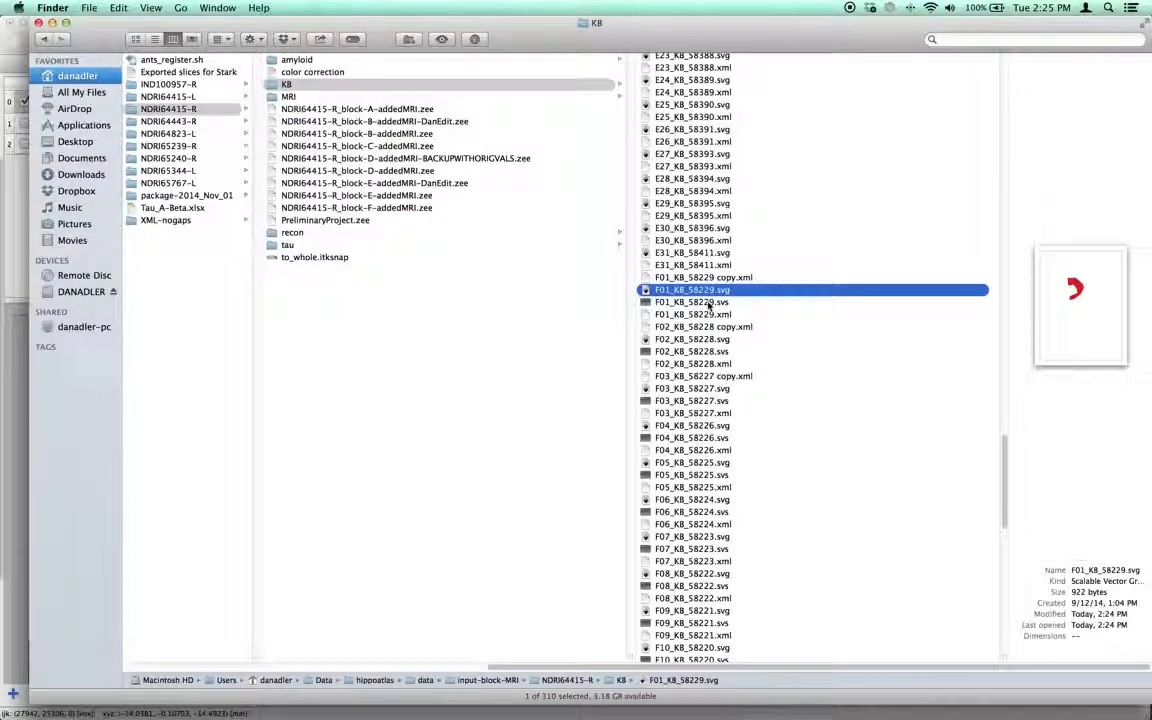
right_click(711, 291)
mouse_move(857, 314)
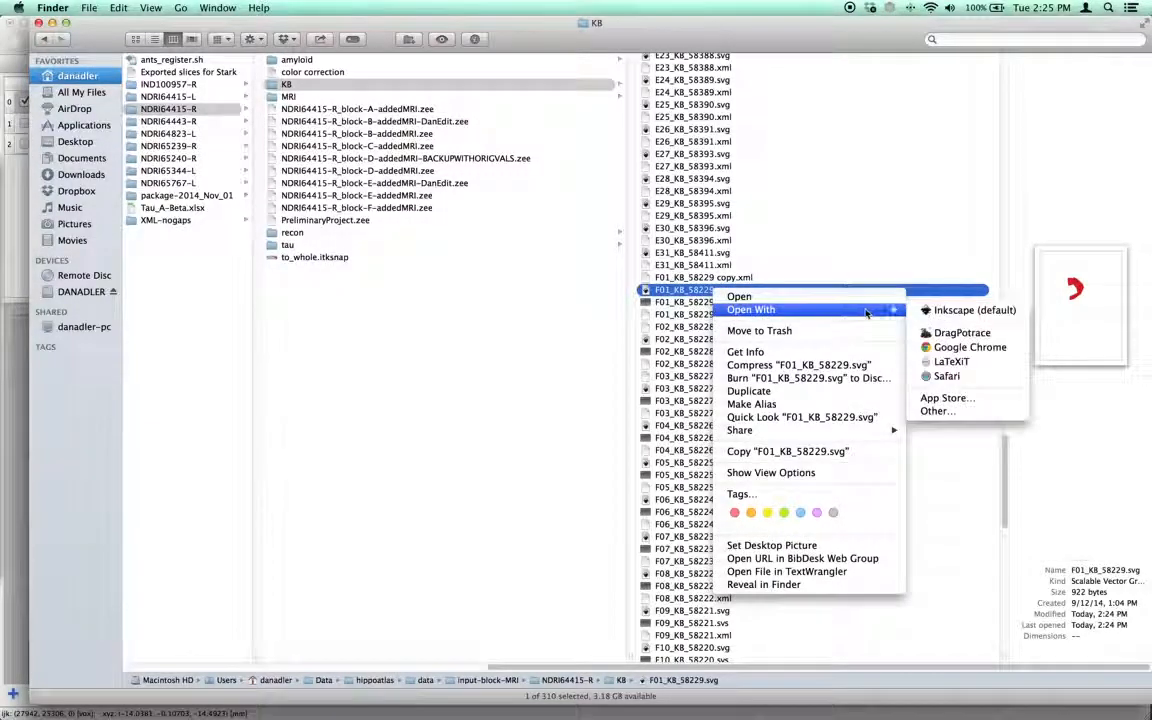
left_click(962, 413)
scroll(570, 312, "down", 10)
scroll(570, 312, "down", 5)
left_click(485, 270)
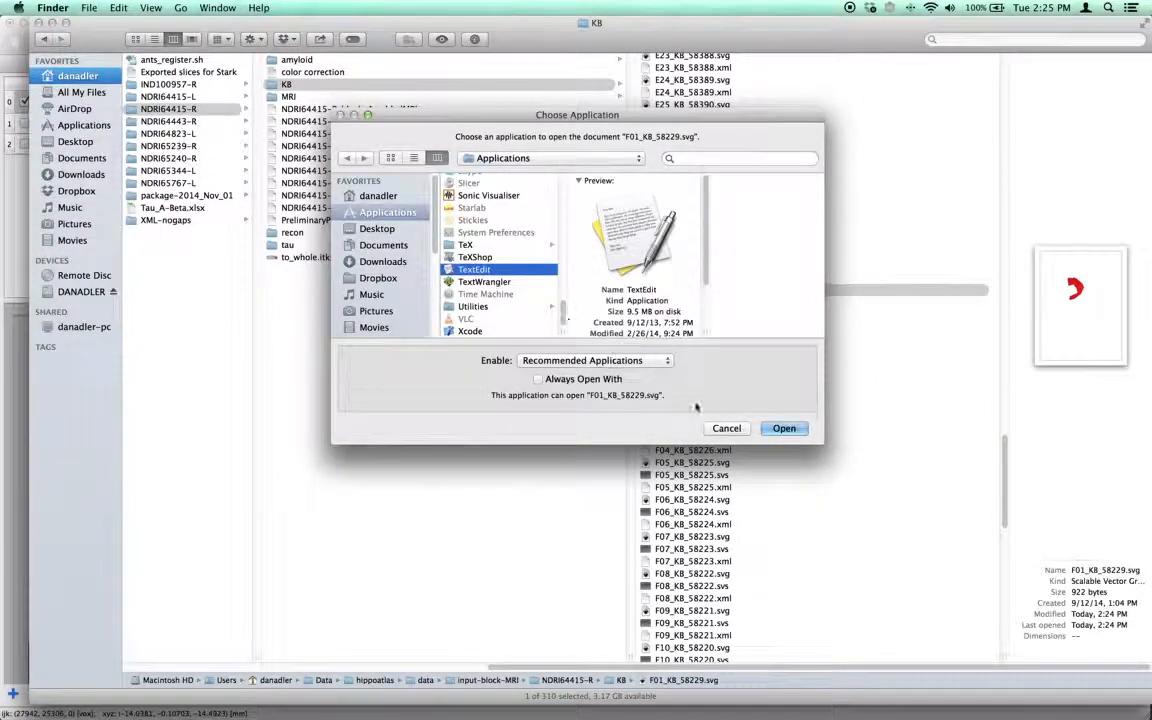
left_click(786, 428)
left_click_drag(640, 417, 975, 577)
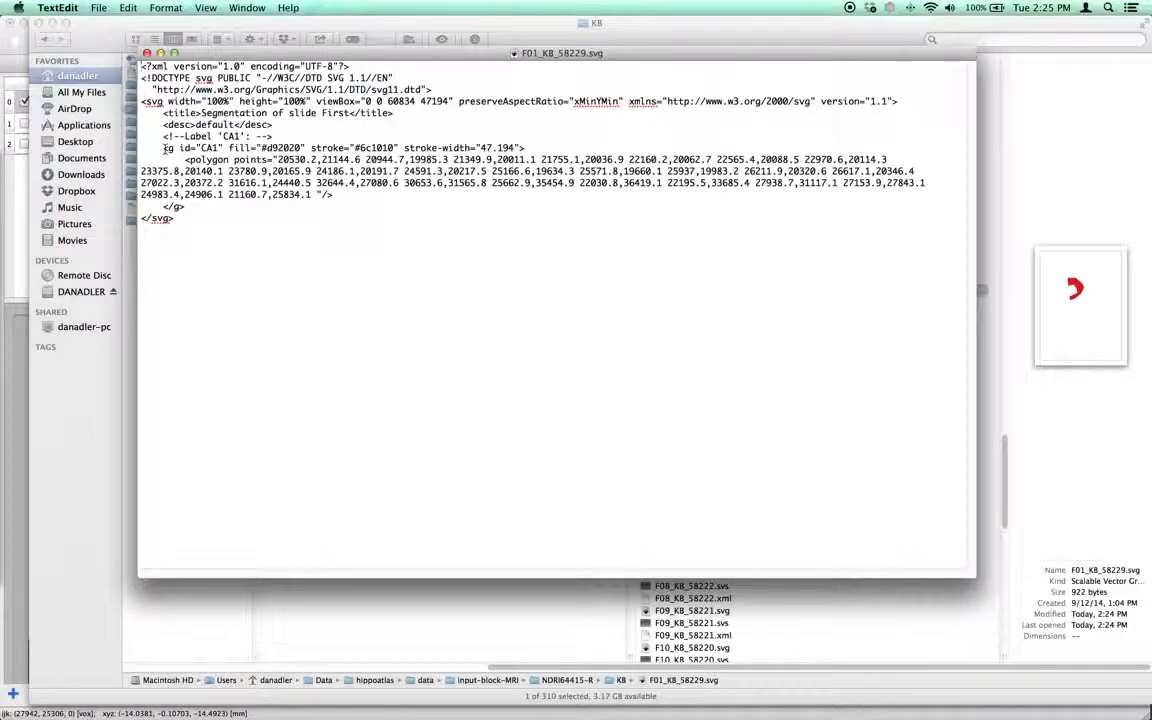
Step: Examine the CA1 group's id, fill and stroke attributes and its polygon point list in the SVG code
double_click(208, 148)
double_click(276, 148)
left_click(354, 148)
left_click_drag(281, 147, 270, 147)
left_click_drag(352, 193, 140, 158)
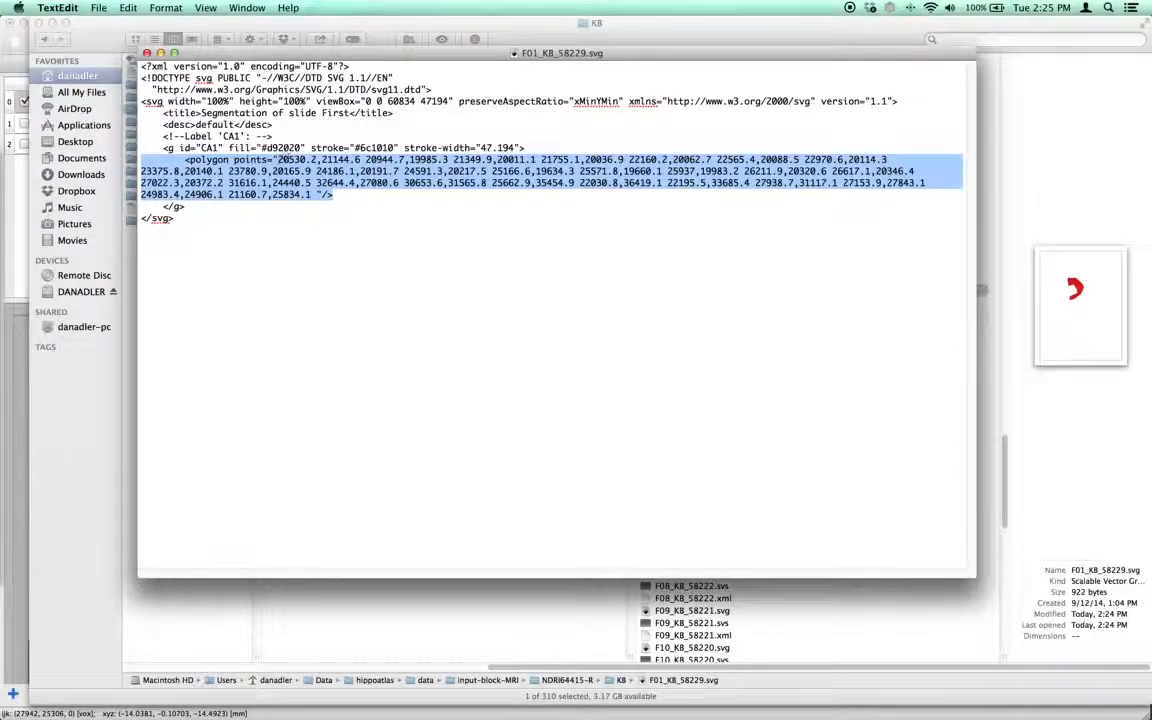
Step: Compare the polygon's first vertex coordinates with the viewBox dimensions in the SVG header
left_click(279, 160)
left_click(285, 160)
left_click_drag(305, 160, 358, 160)
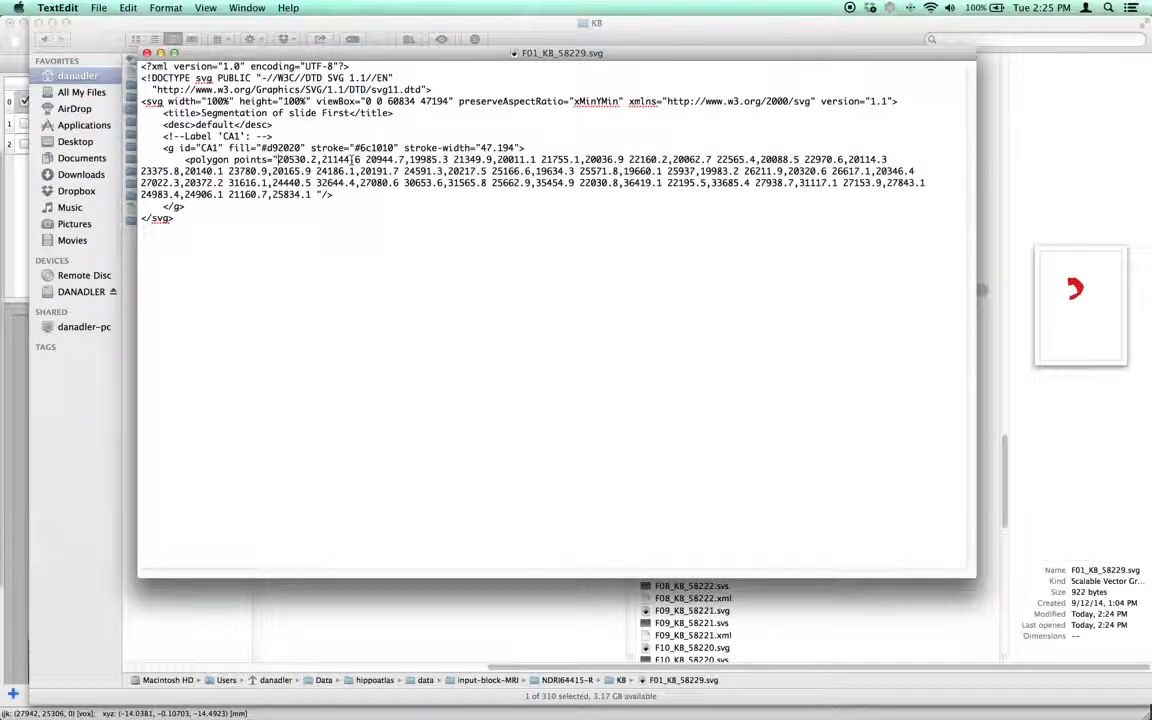
left_click_drag(357, 160, 272, 160)
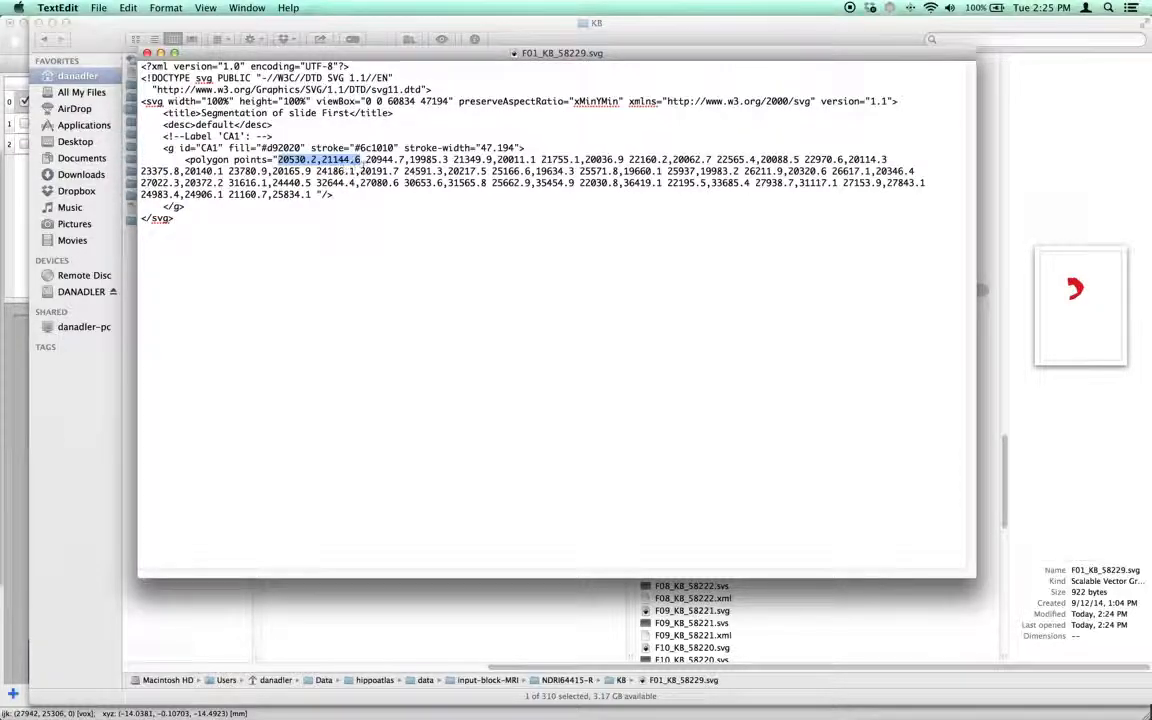
left_click_drag(366, 101, 447, 101)
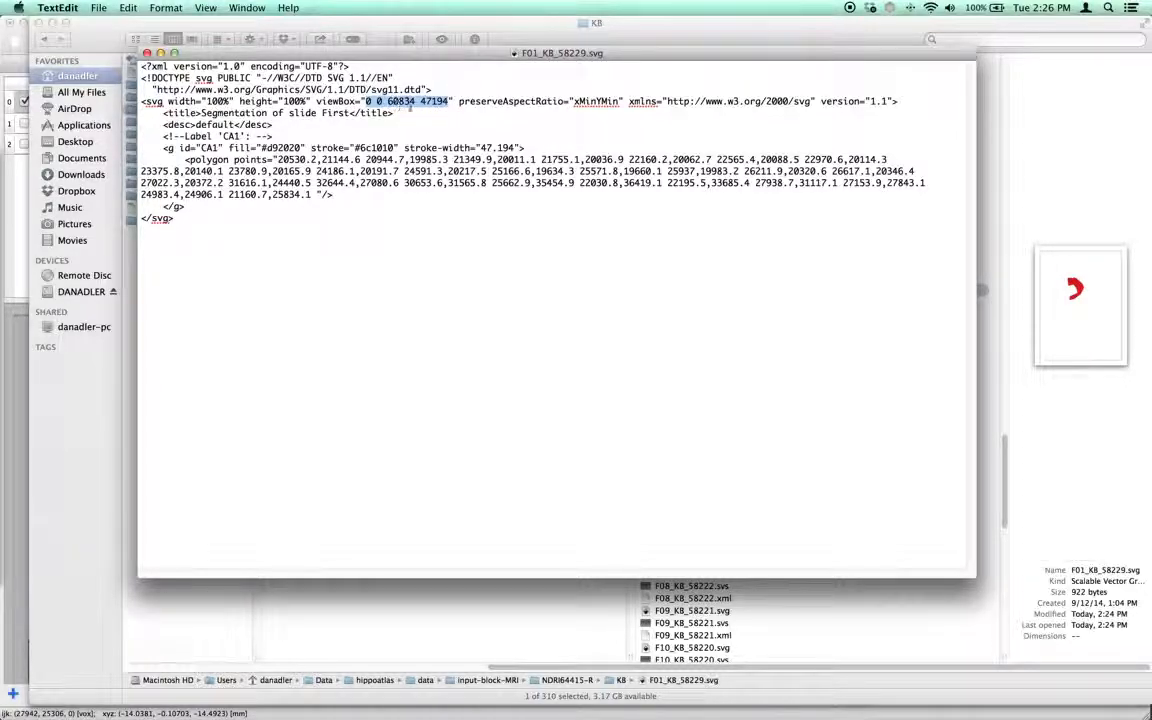
left_click(285, 159)
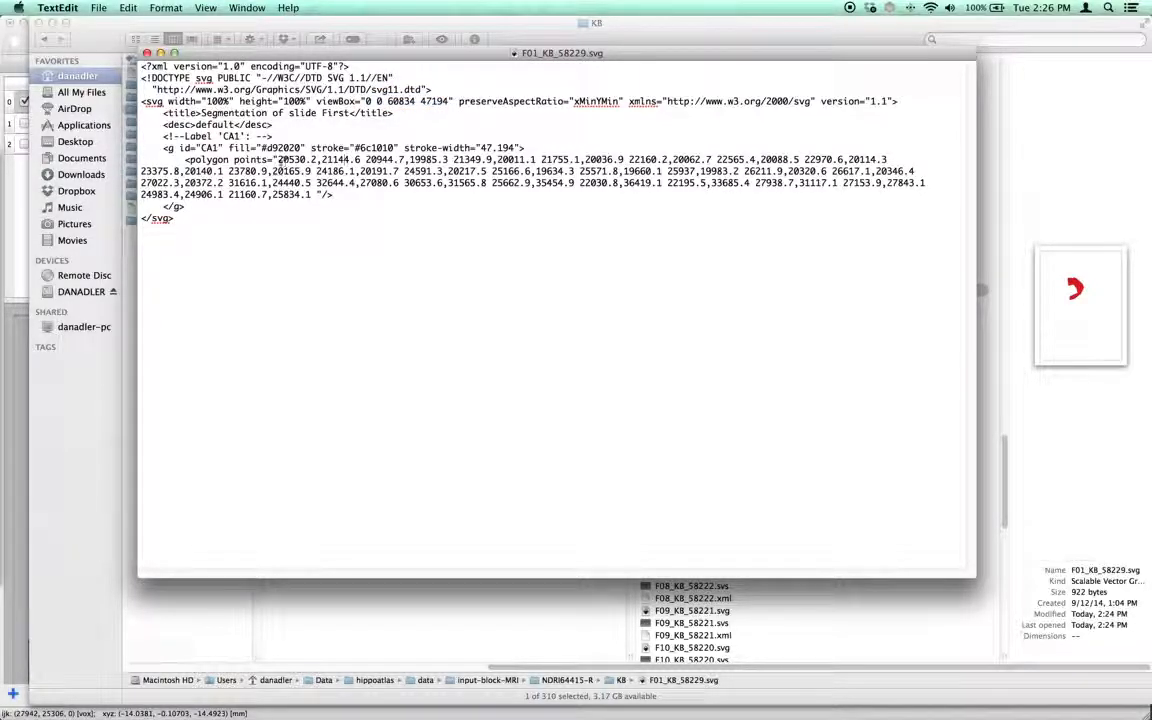
left_click_drag(280, 159, 360, 159)
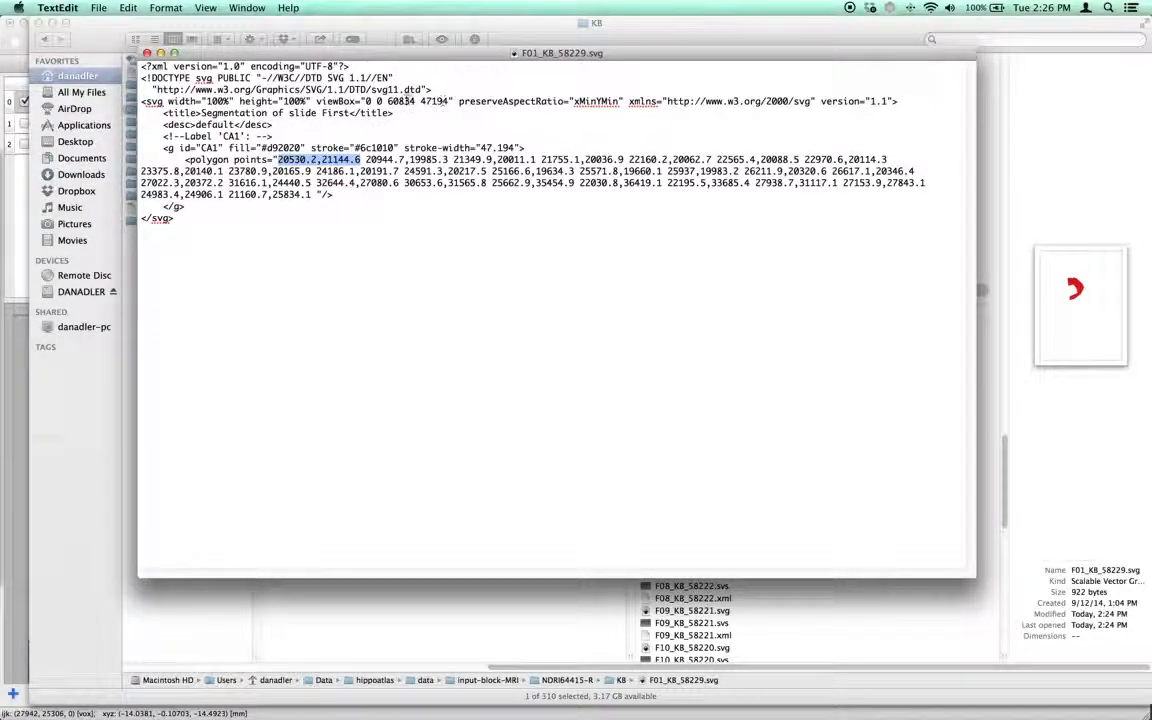
left_click_drag(449, 101, 368, 101)
left_click(415, 195)
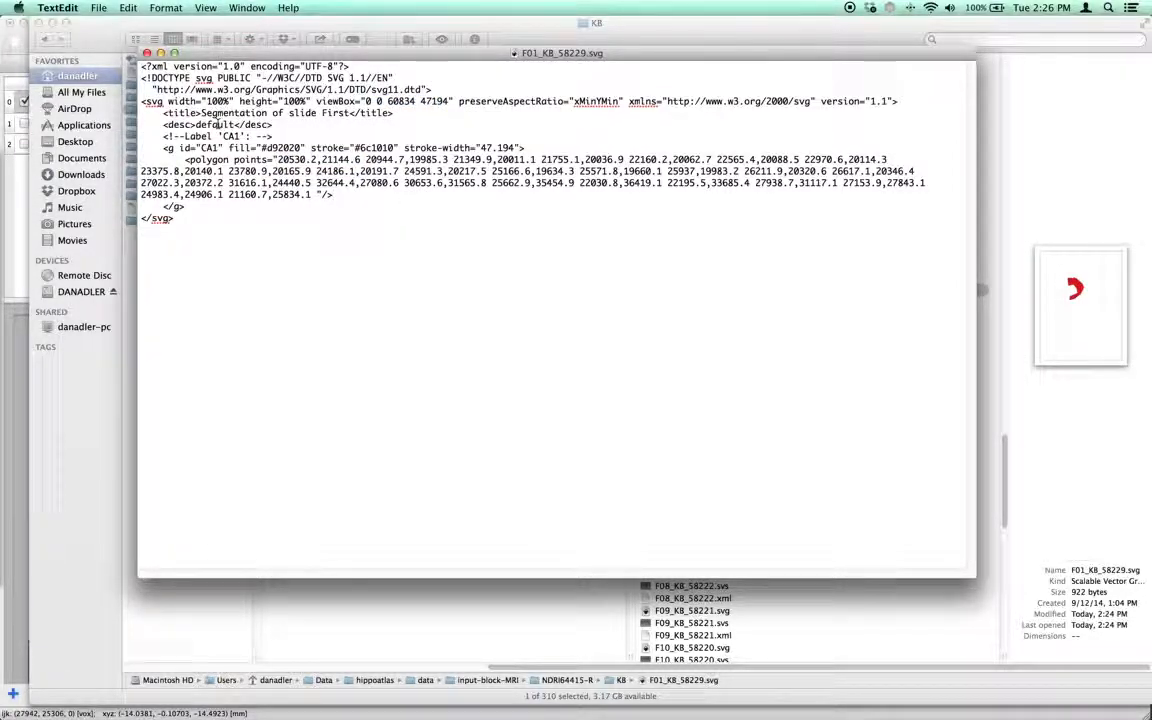
Step: Examine the segmentation's title and description elements in the SVG code
double_click(214, 124)
left_click_drag(205, 113, 345, 113)
double_click(214, 124)
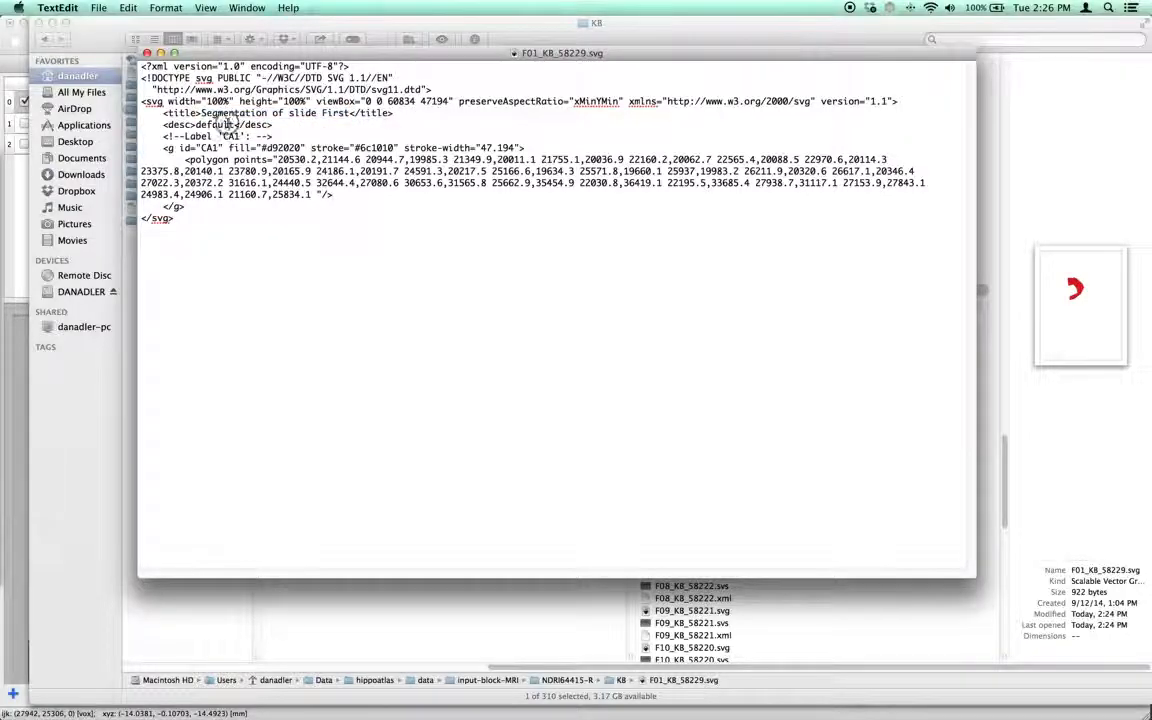